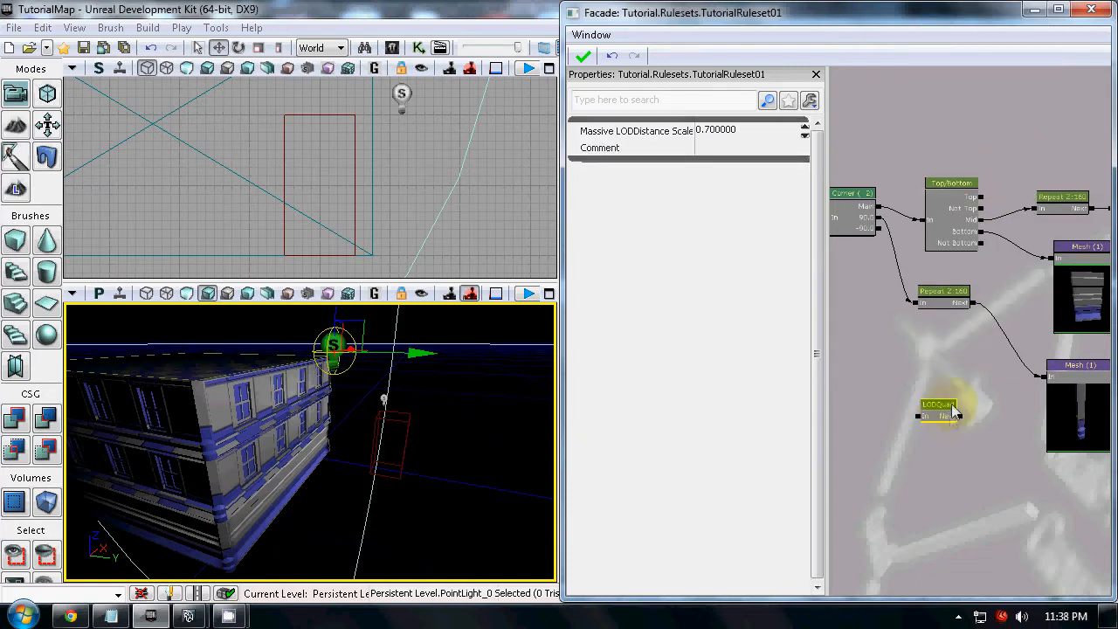
Add an LODQuad node in the empty space below the lower Repeat node and delete it again
right_click(931, 346)
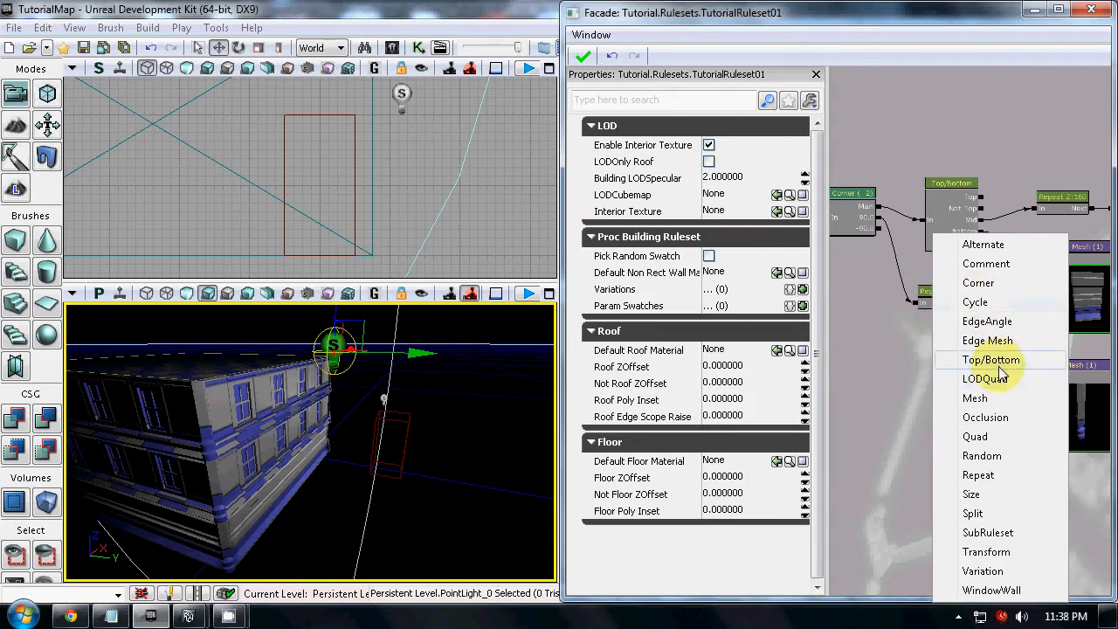
left_click(985, 379)
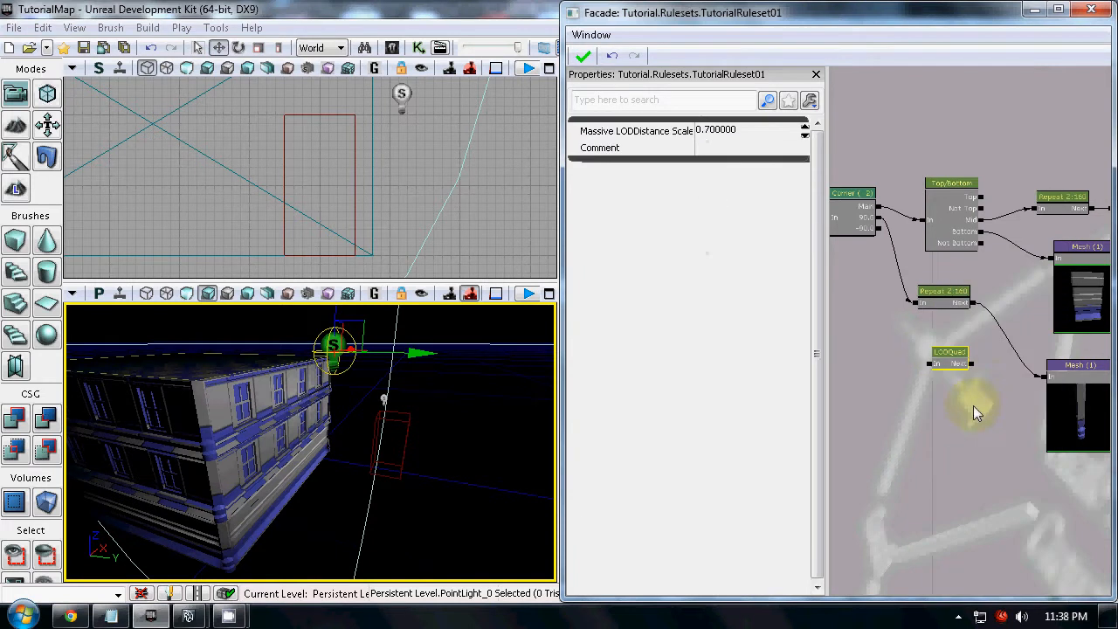
left_click_drag(959, 402, 994, 379)
scroll(927, 419, "up", 3)
key("Delete")
Add an Occlusion node below the lower Repeat node and delete it again
scroll(931, 430, "down", 1)
right_click(966, 350)
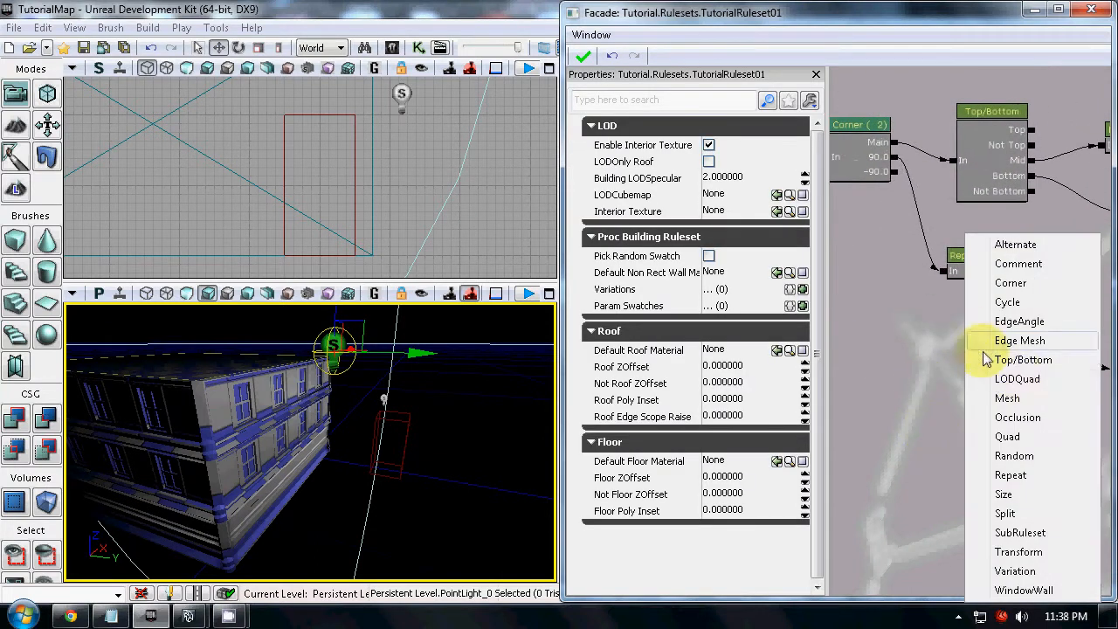
left_click(1017, 418)
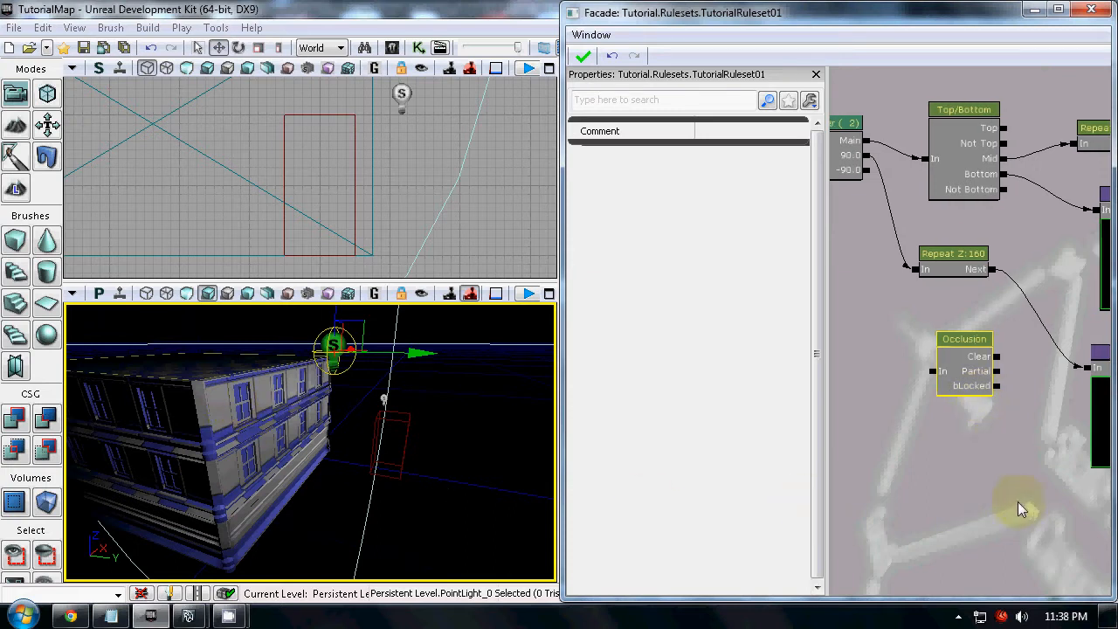
left_click(950, 371)
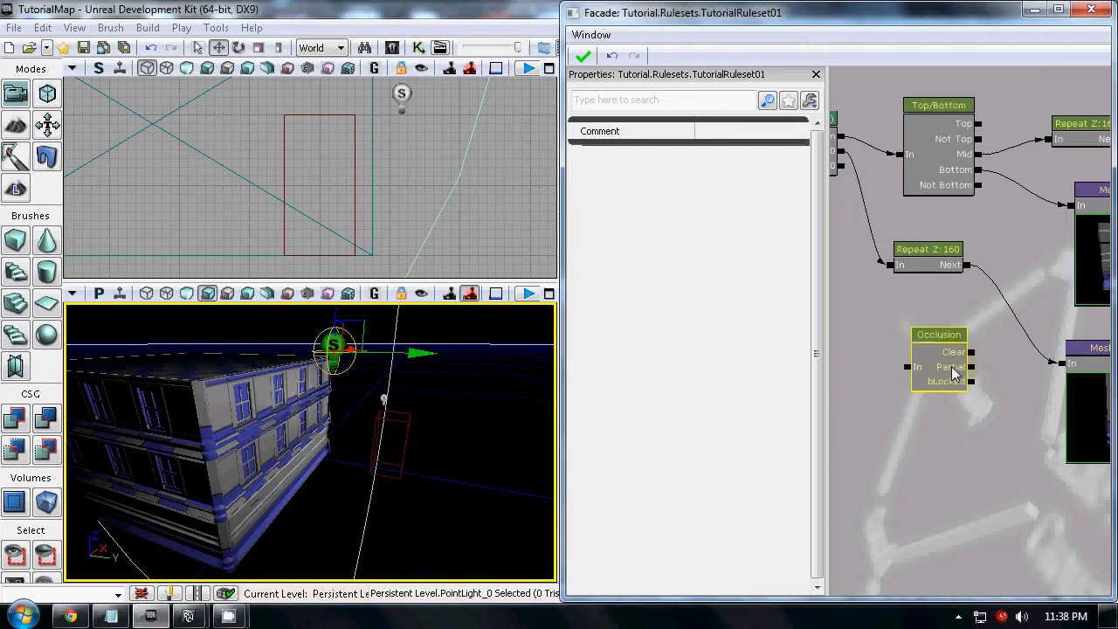
key("Delete")
Add a Quad node below the lower Repeat node and remove it after viewing its properties
left_click_drag(923, 342, 935, 344)
right_click(936, 344)
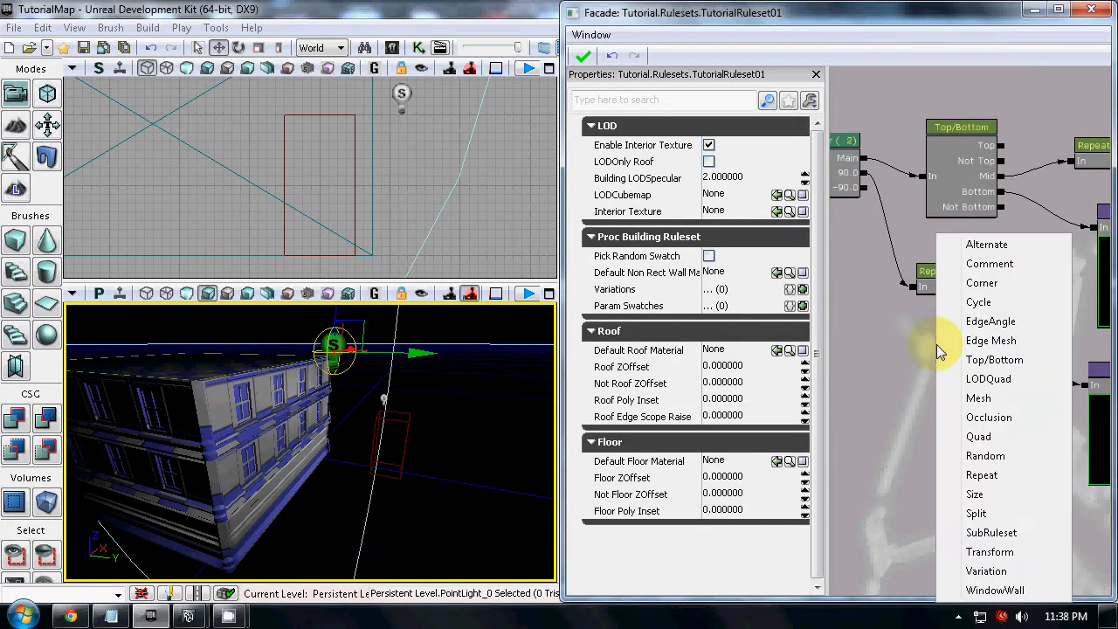
left_click(978, 436)
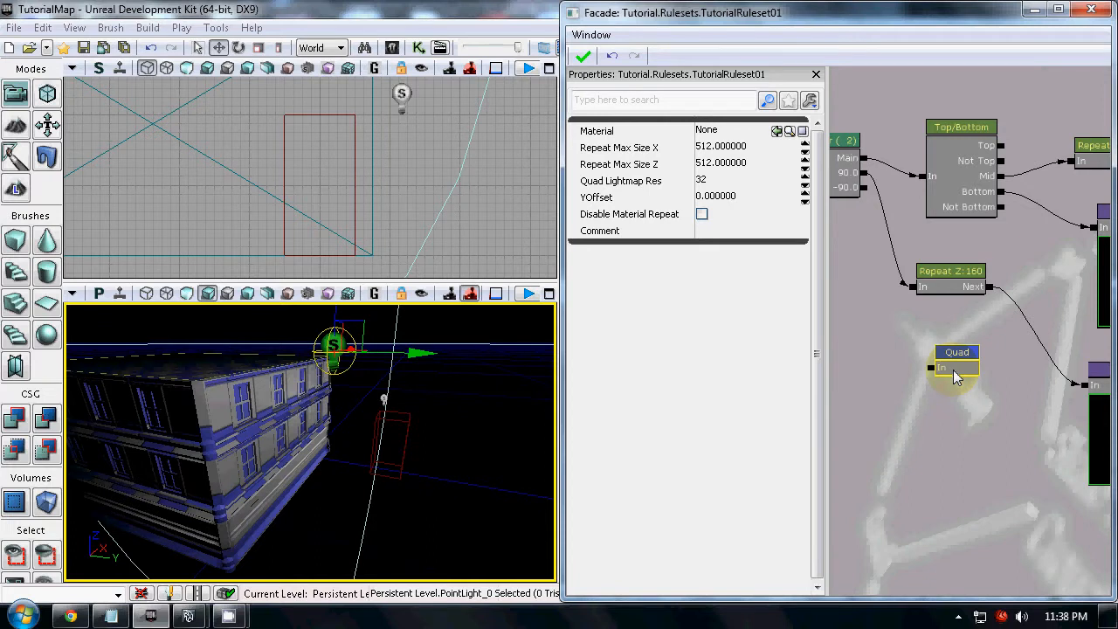
left_click_drag(956, 376, 941, 357)
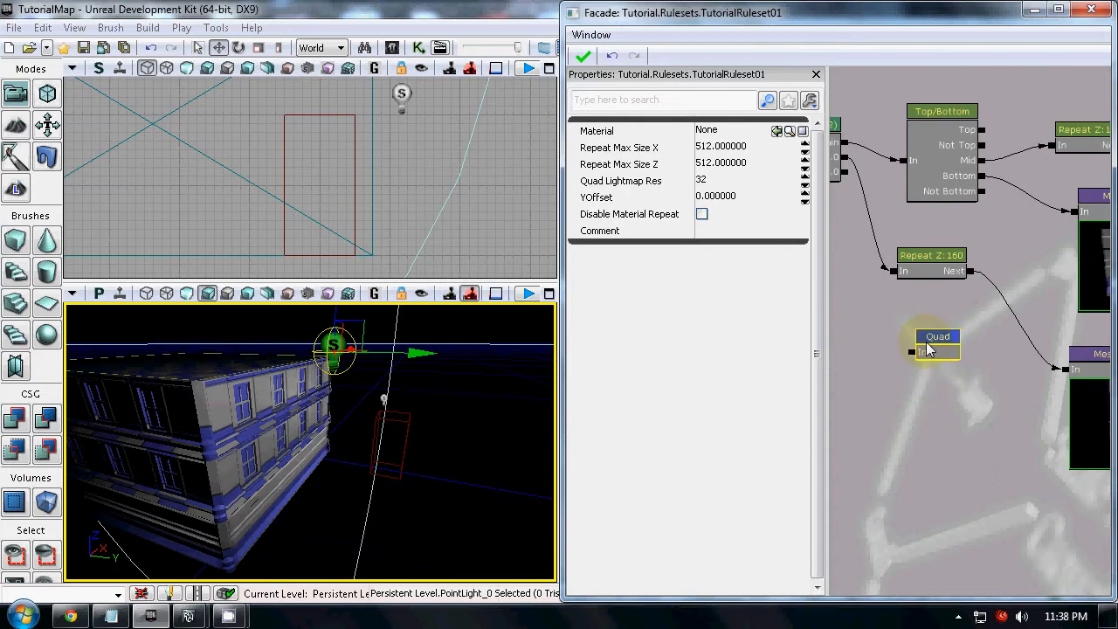
key("Delete")
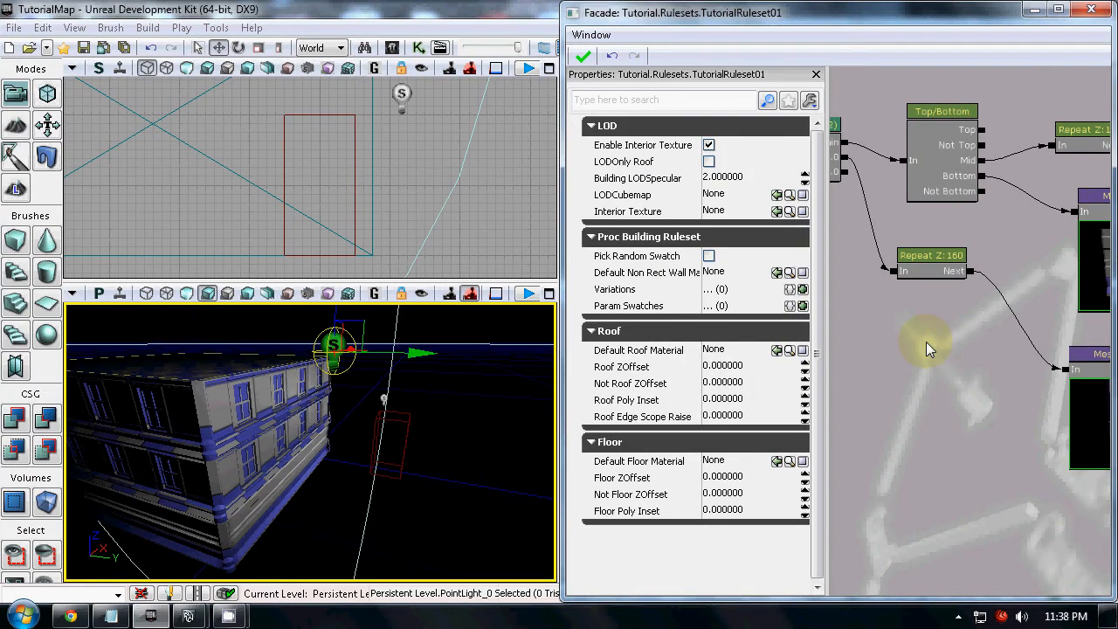
Add a Random node in the empty space below the lower Repeat node
right_click(925, 342)
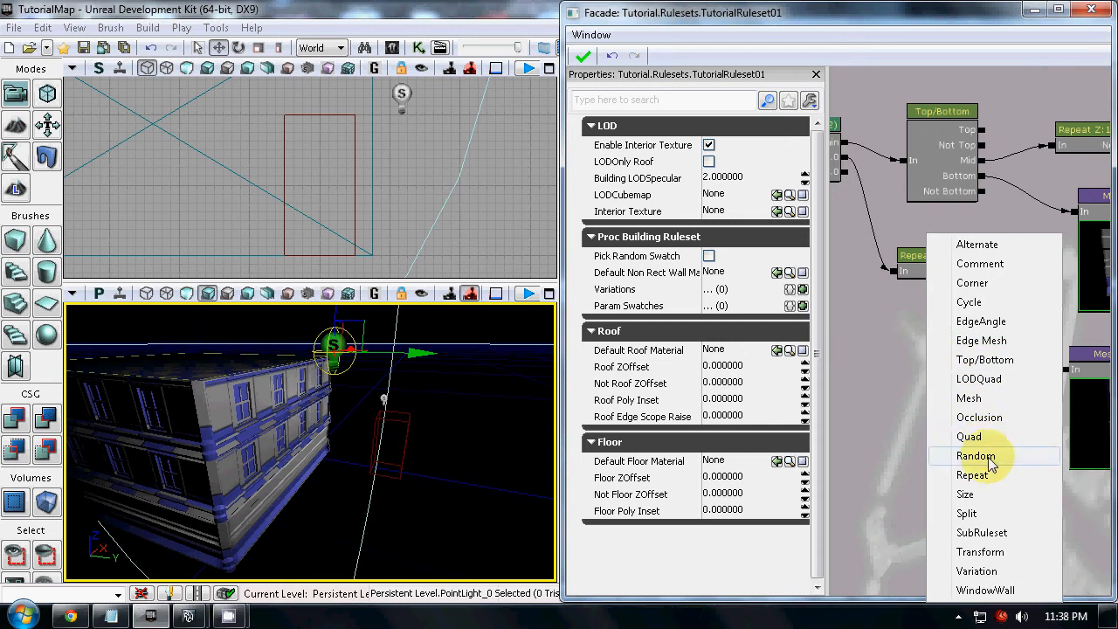
left_click(989, 458)
left_click(961, 376)
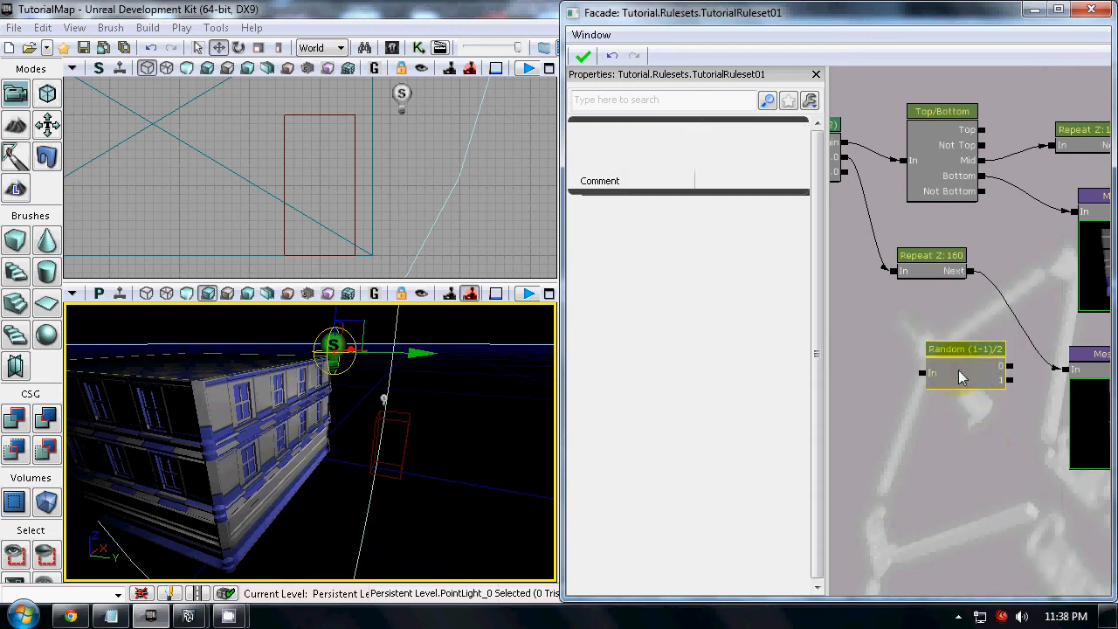
left_click_drag(967, 364, 941, 363, "ctrl")
scroll(1009, 410, "down", 5)
left_click_drag(1009, 410, 915, 380)
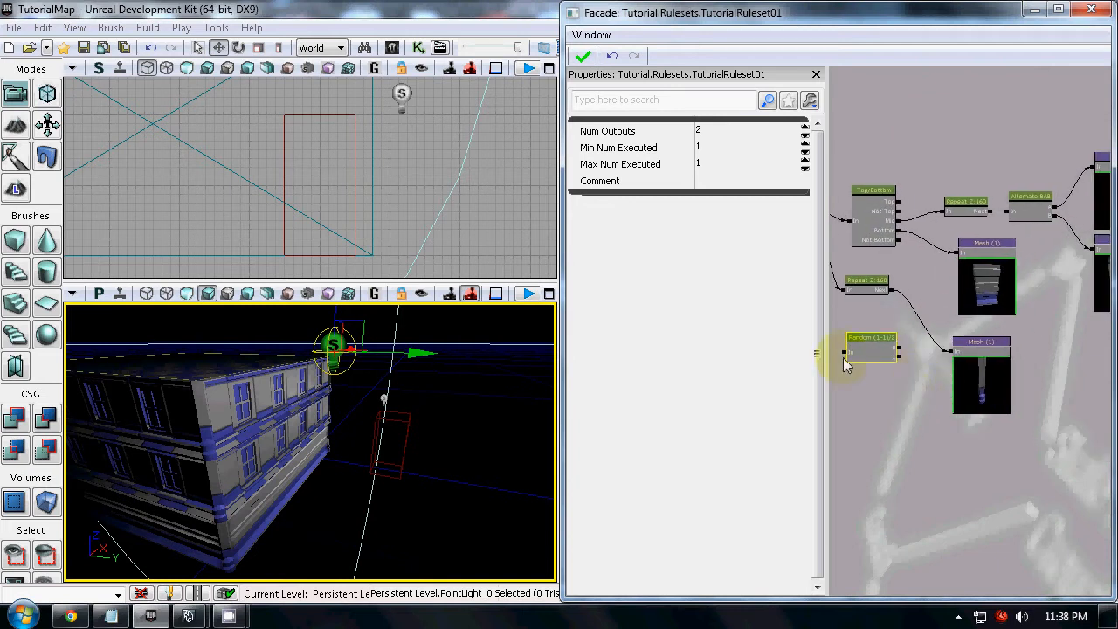
scroll(881, 365, "up", 4)
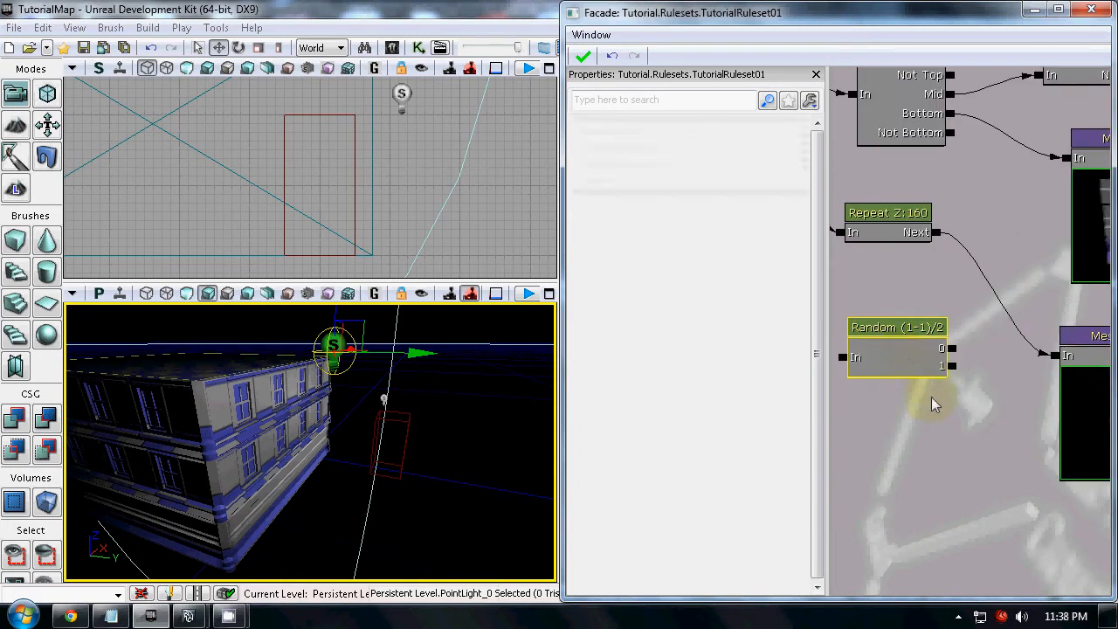
Set the Random node's Num Outputs to 5 and check its Min and Max Num Executed settings
left_click(715, 138)
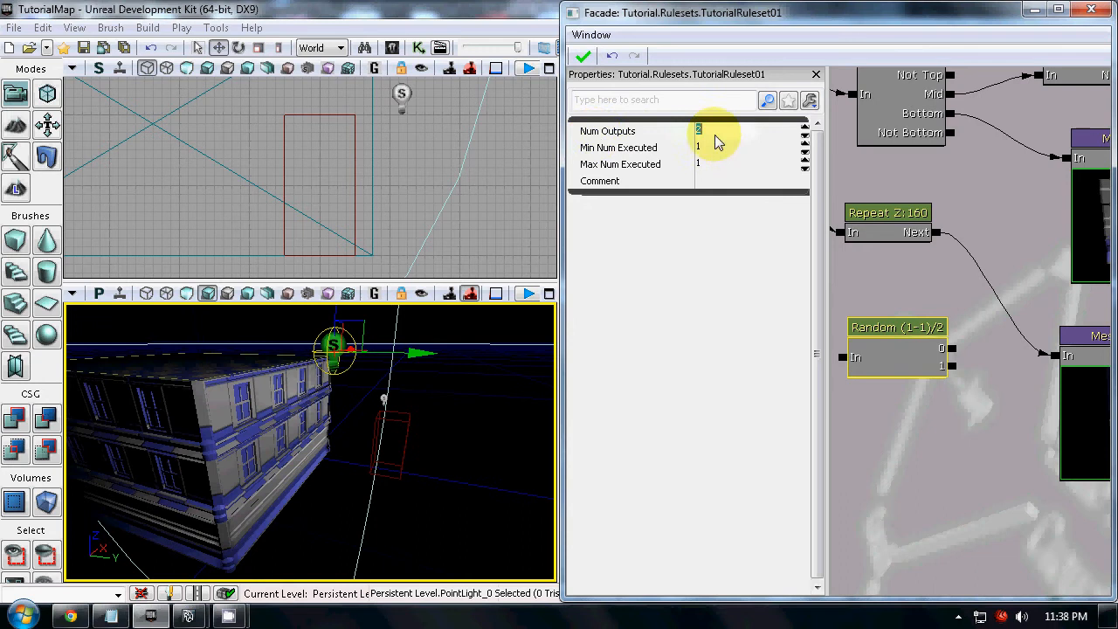
type("5")
key("Return")
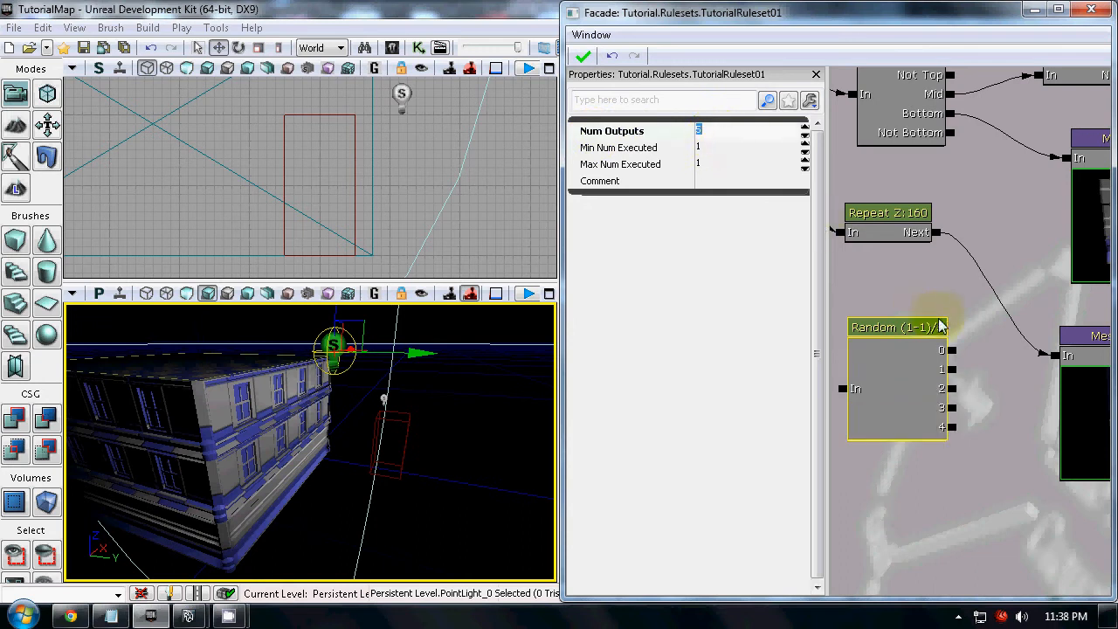
left_click(648, 153)
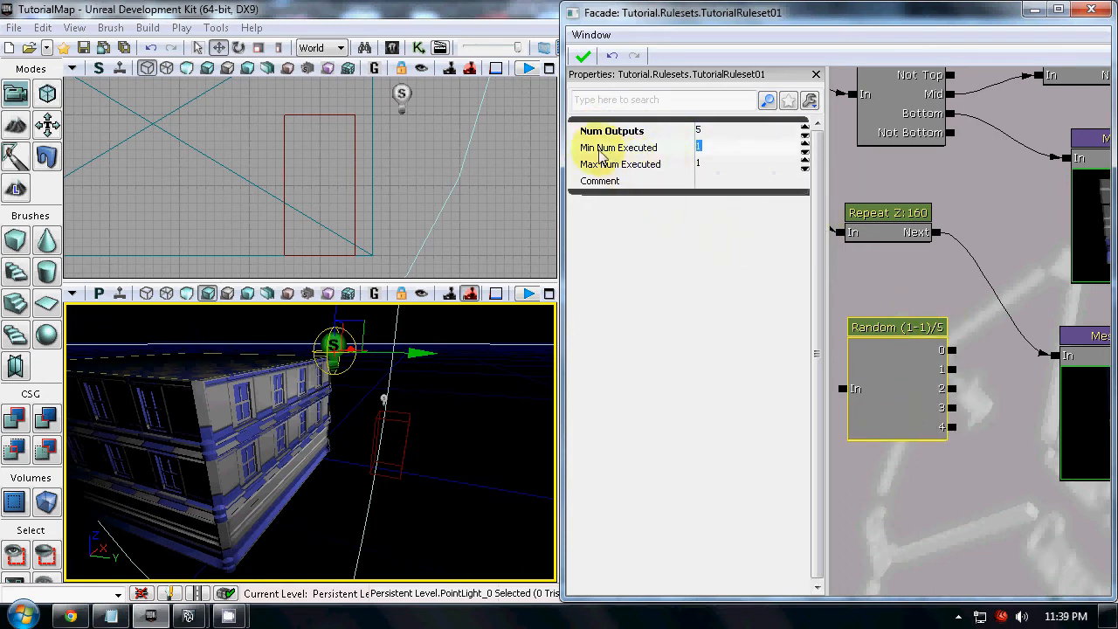
left_click(659, 165)
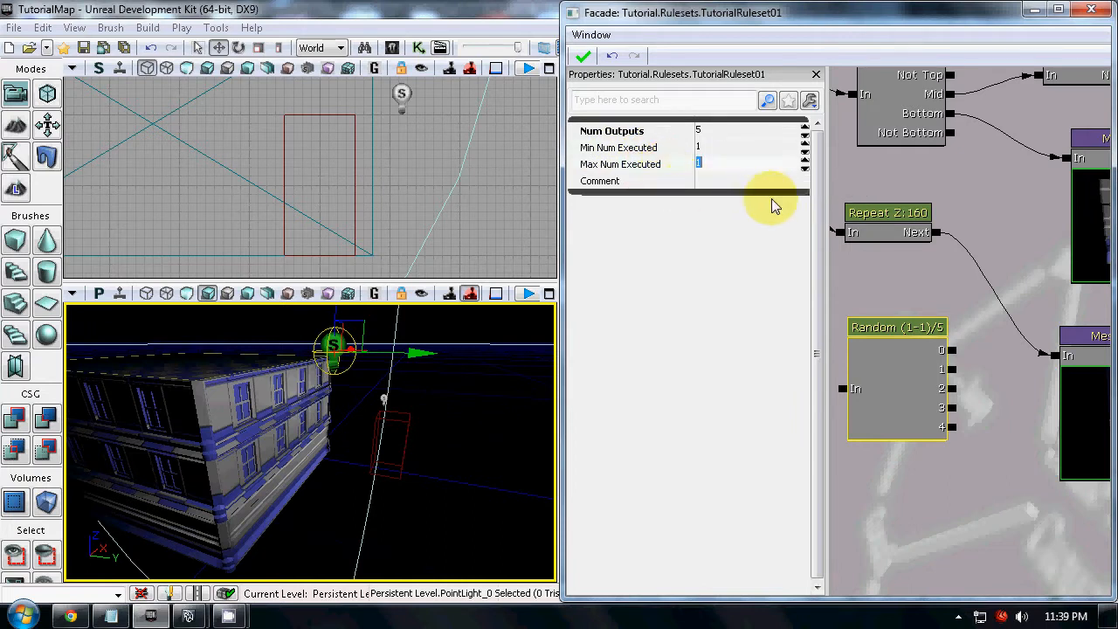
left_click(922, 389)
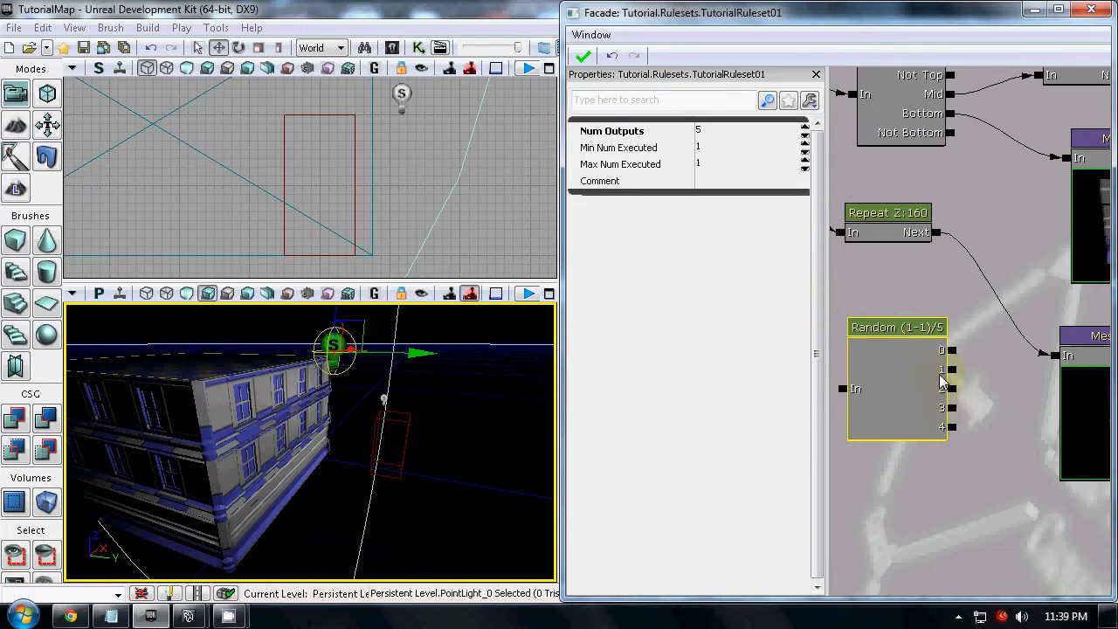
Move the Random node between the Alternate node and the window Mesh node
scroll(958, 397, "down", 7)
left_click_drag(958, 371, 839, 365)
scroll(898, 358, "up", 2)
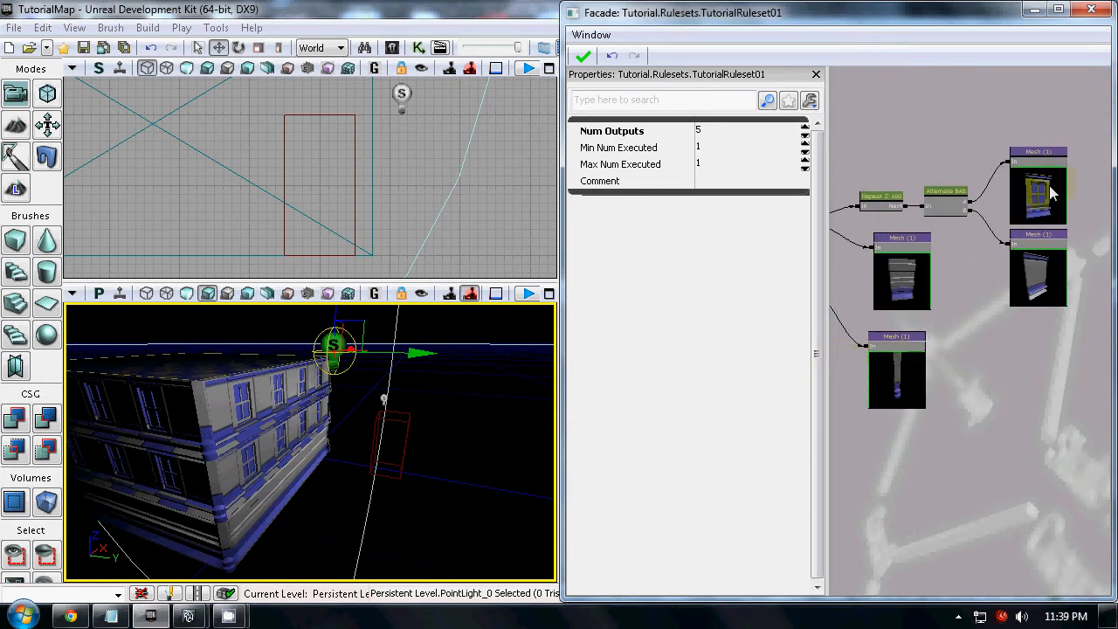
left_click_drag(983, 395, 1023, 373)
scroll(937, 439, "down", 2)
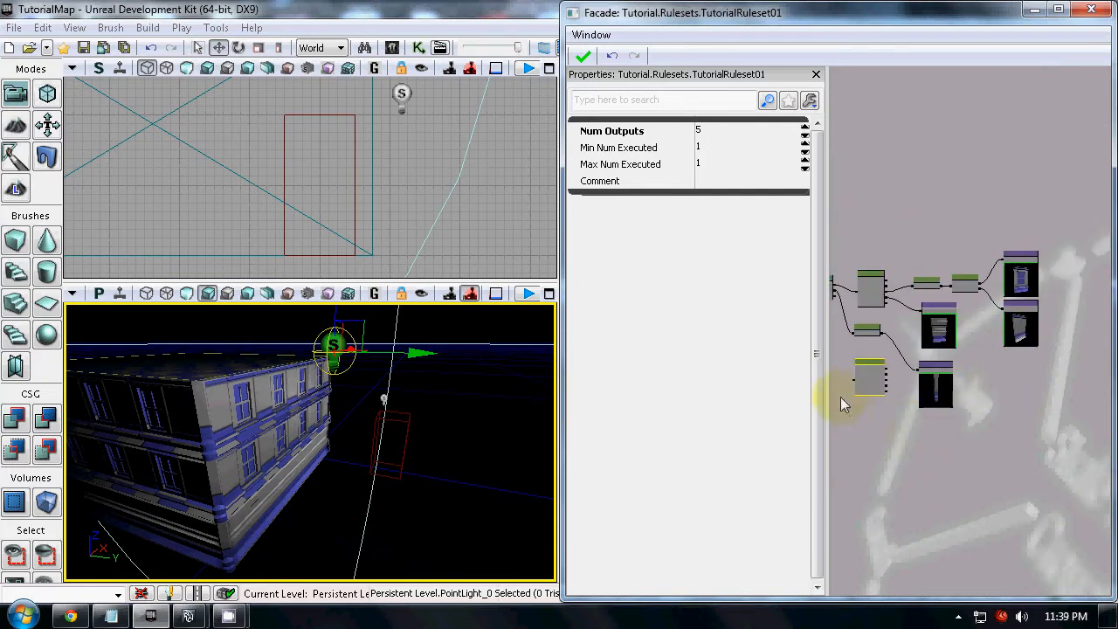
left_click_drag(869, 379, 1034, 292, "ctrl")
scroll(1067, 261, "up", 3)
scroll(987, 305, "up", 1)
left_click_drag(893, 314, 928, 310, "ctrl")
Add a second Building Meshes entry to the window Mesh node, check its Chance setting and delete the entry
left_click(1030, 287)
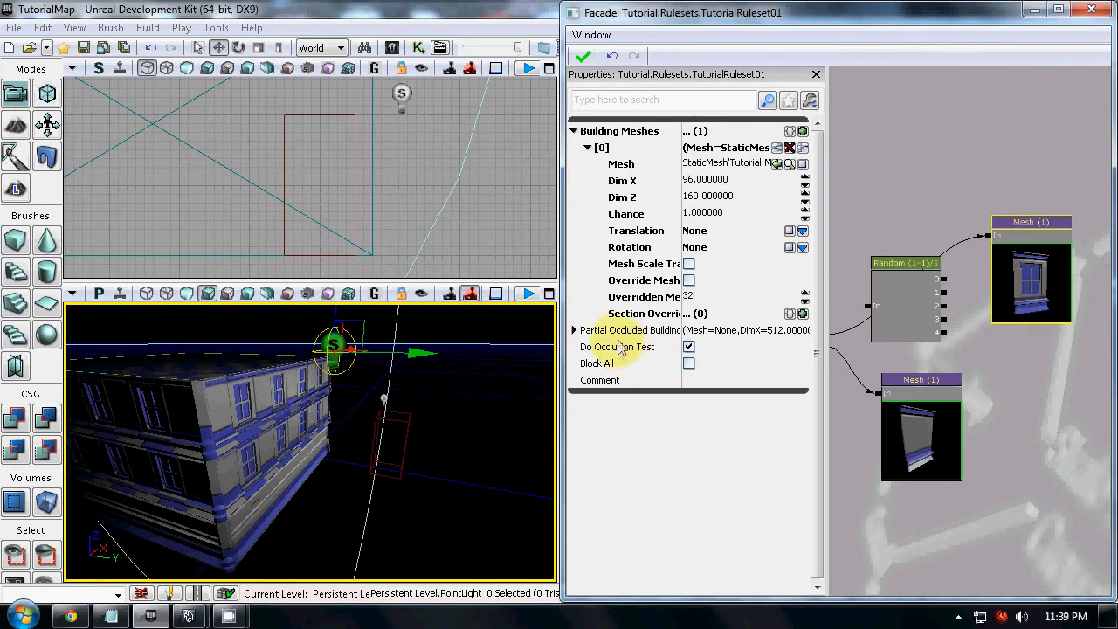
left_click(802, 130)
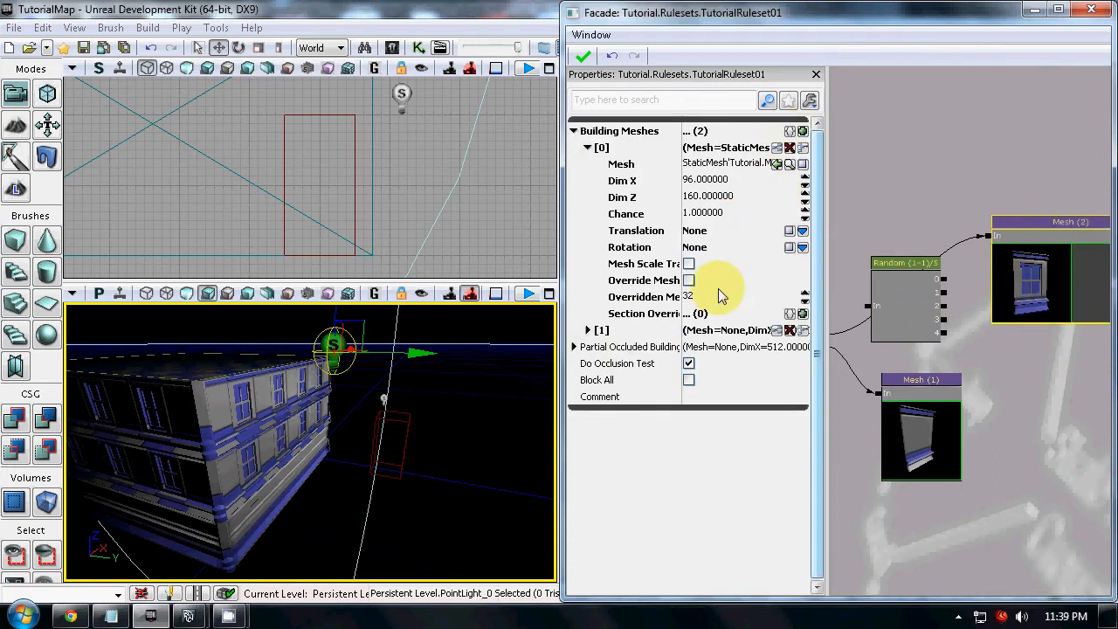
left_click_drag(967, 395, 837, 369)
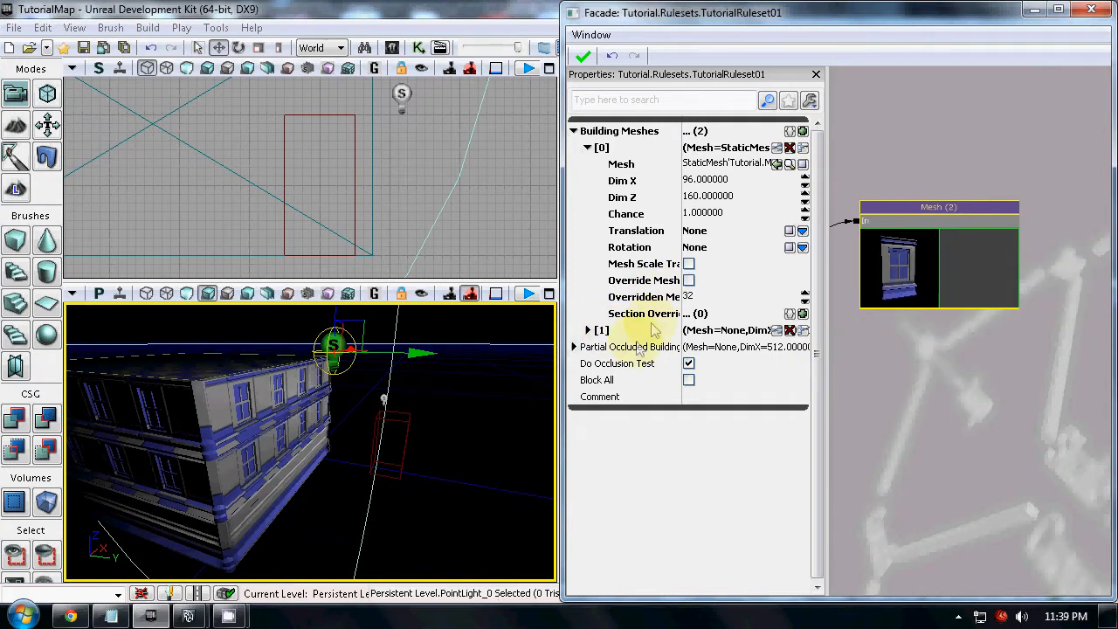
left_click(602, 330)
left_click_drag(920, 461, 953, 441)
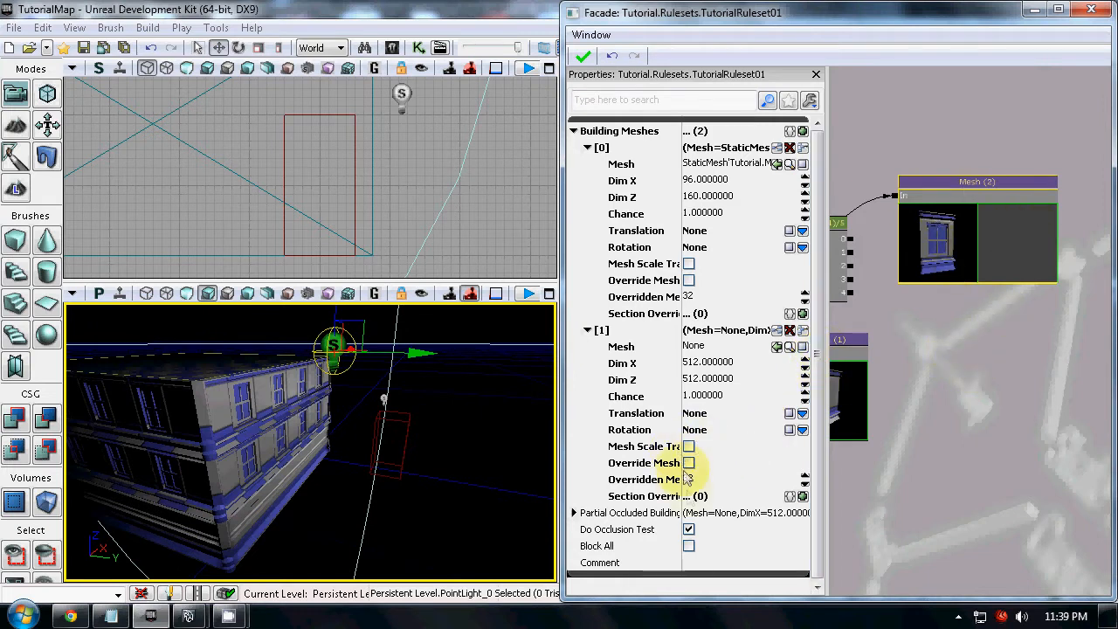
left_click(704, 397)
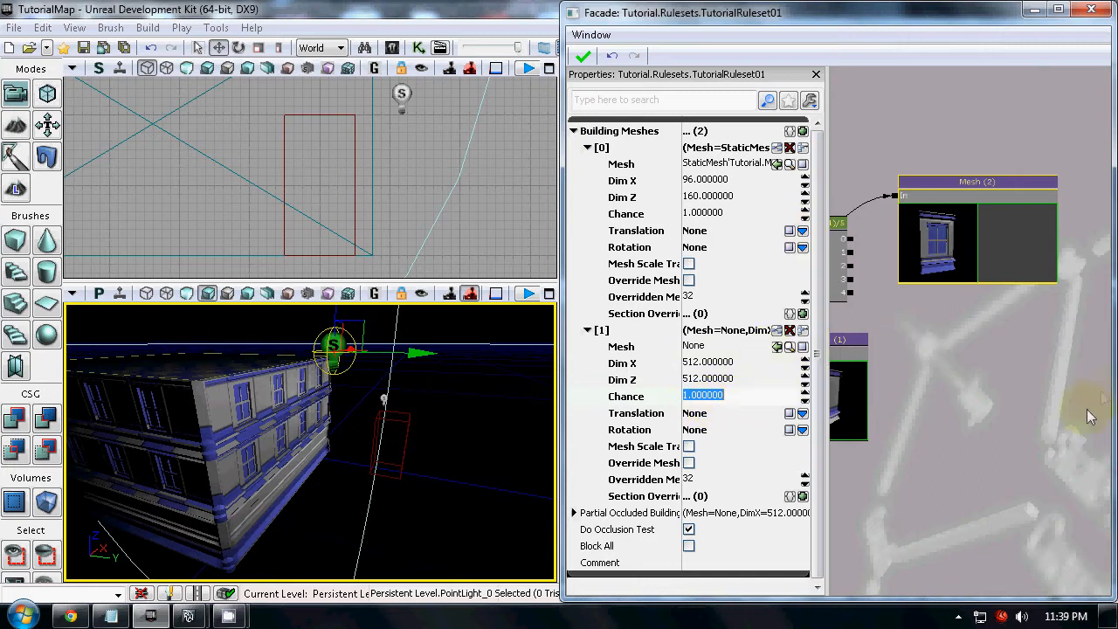
left_click_drag(924, 246, 950, 242)
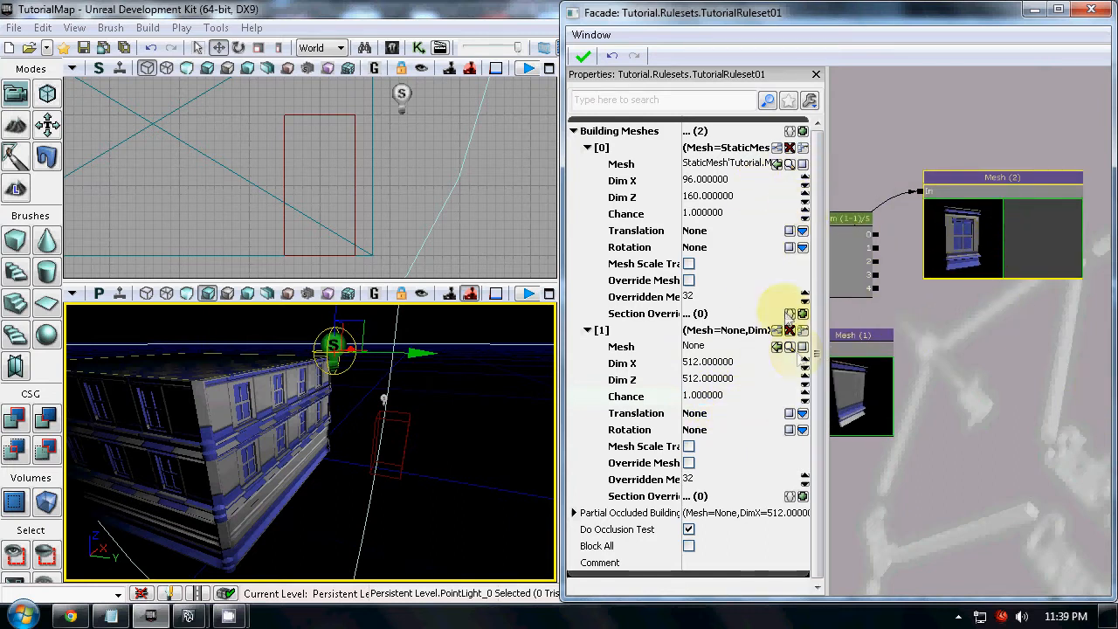
left_click(791, 331)
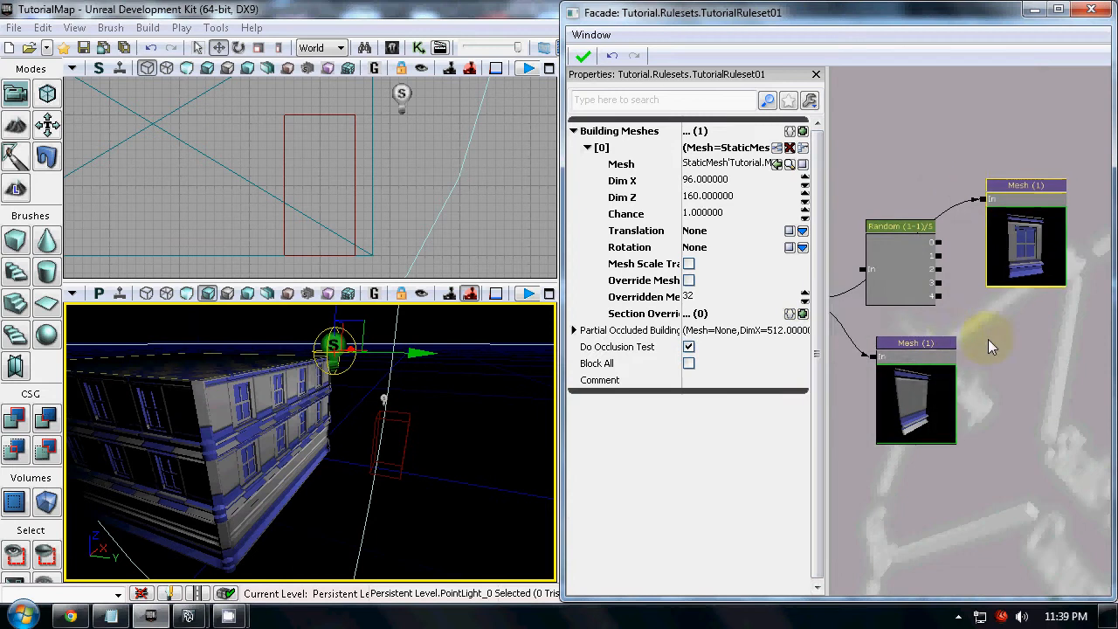
Move the Random node back below the lower Repeat node and delete it
left_click_drag(1054, 224, 938, 254, "ctrl")
left_click(936, 255)
left_click_drag(842, 432, 1041, 364)
scroll(926, 404, "down", 3)
left_click_drag(1079, 249, 836, 445, "ctrl")
left_click_drag(907, 447, 947, 405)
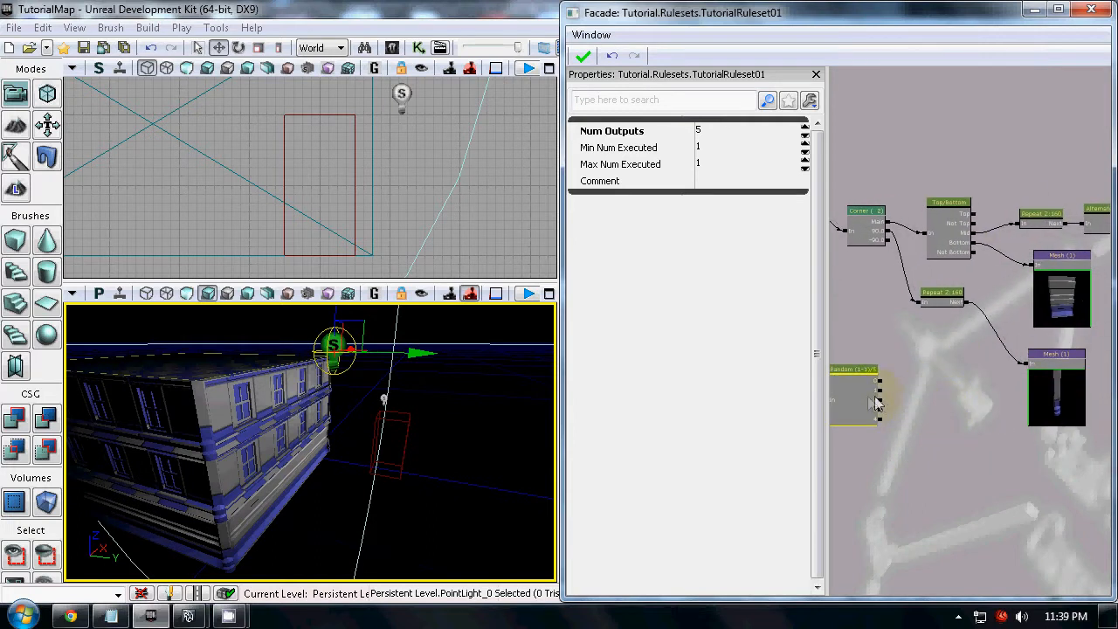
left_click_drag(859, 392, 877, 373, "ctrl")
left_click(881, 371)
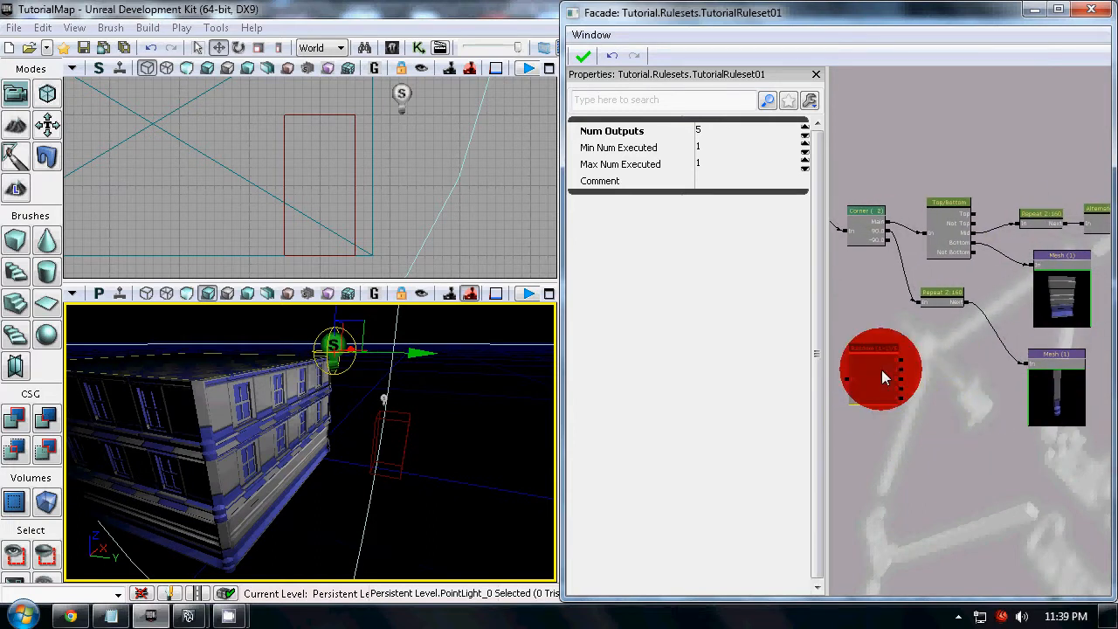
scroll(886, 382, "up", 4)
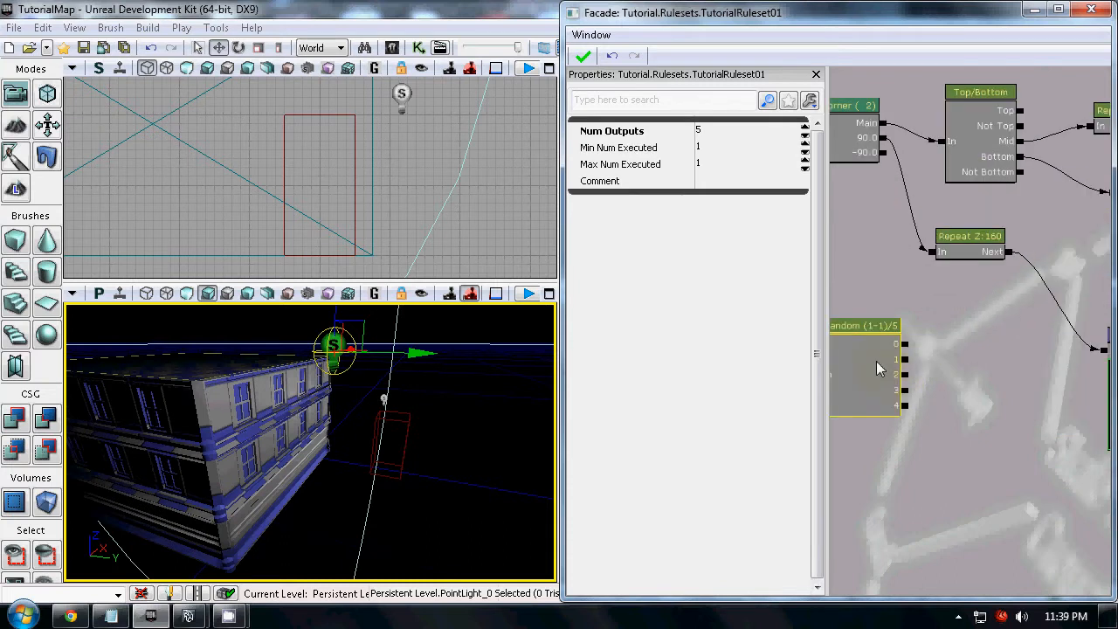
left_click(877, 361)
Add a Size node below the lower Repeat node and maximize the Facade editor window
right_click(877, 356)
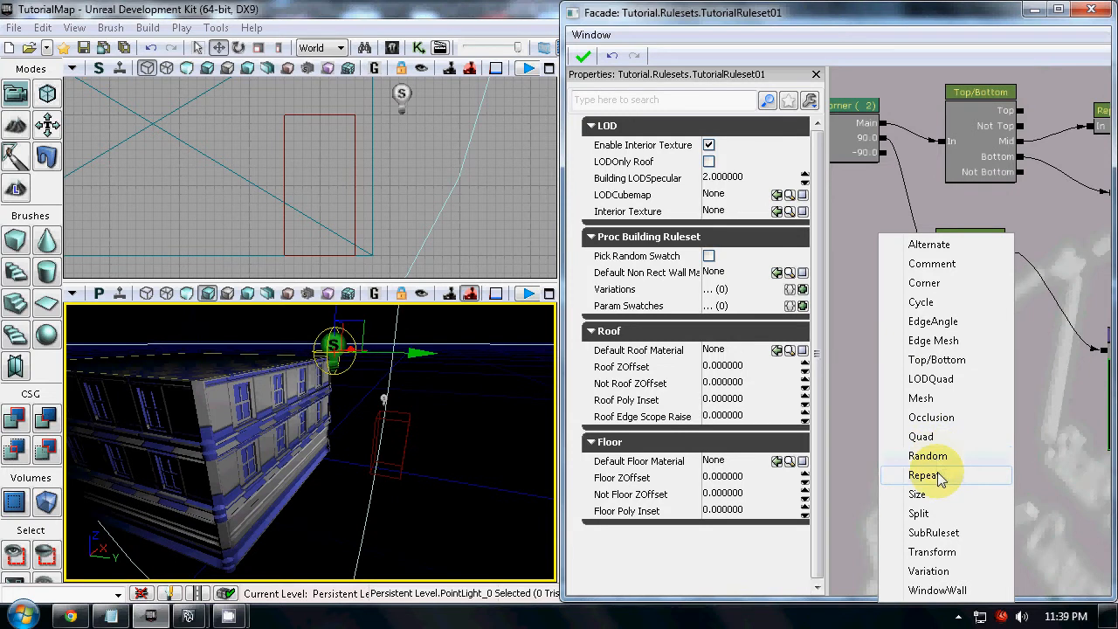
left_click_drag(1036, 418, 1005, 414)
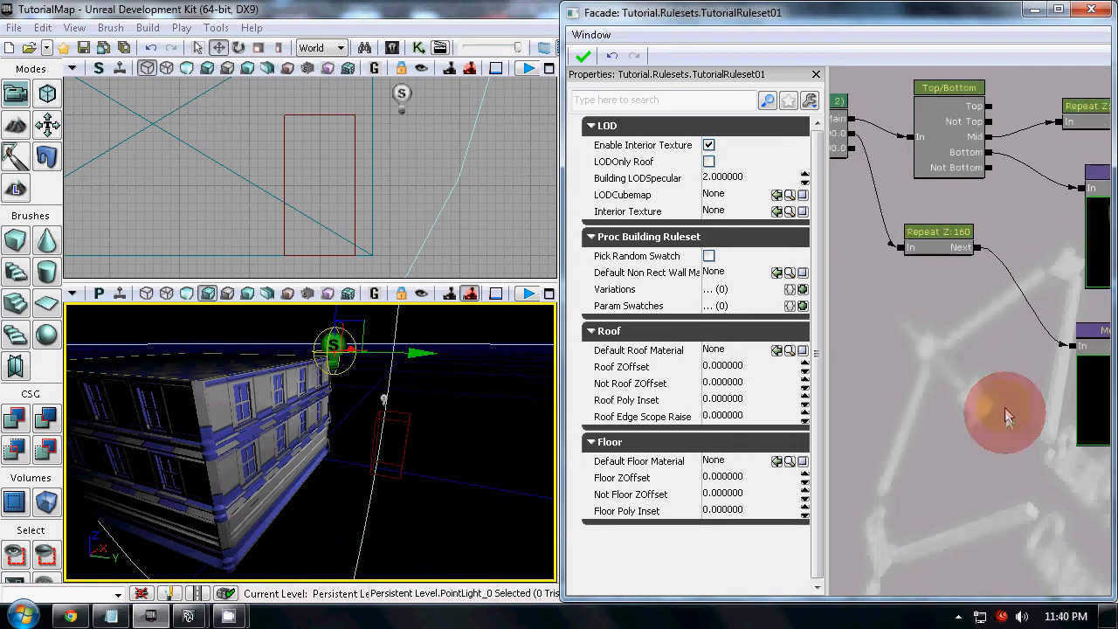
left_click(927, 236)
left_click_drag(937, 343, 879, 361)
right_click(868, 362)
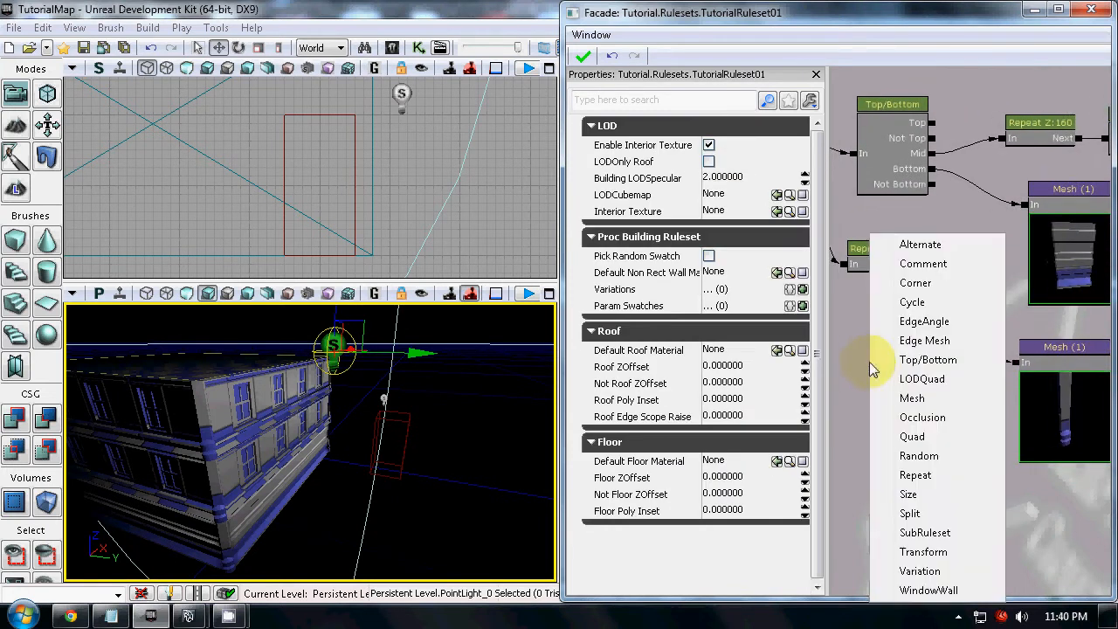
left_click(942, 487)
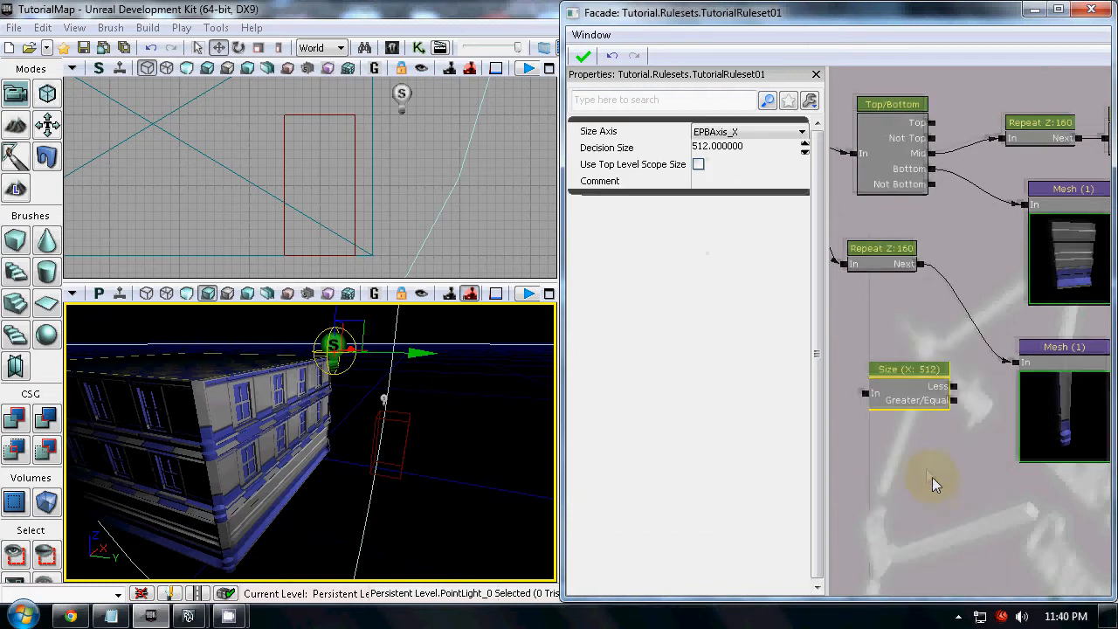
scroll(934, 467, "down", 2)
left_click(1057, 9)
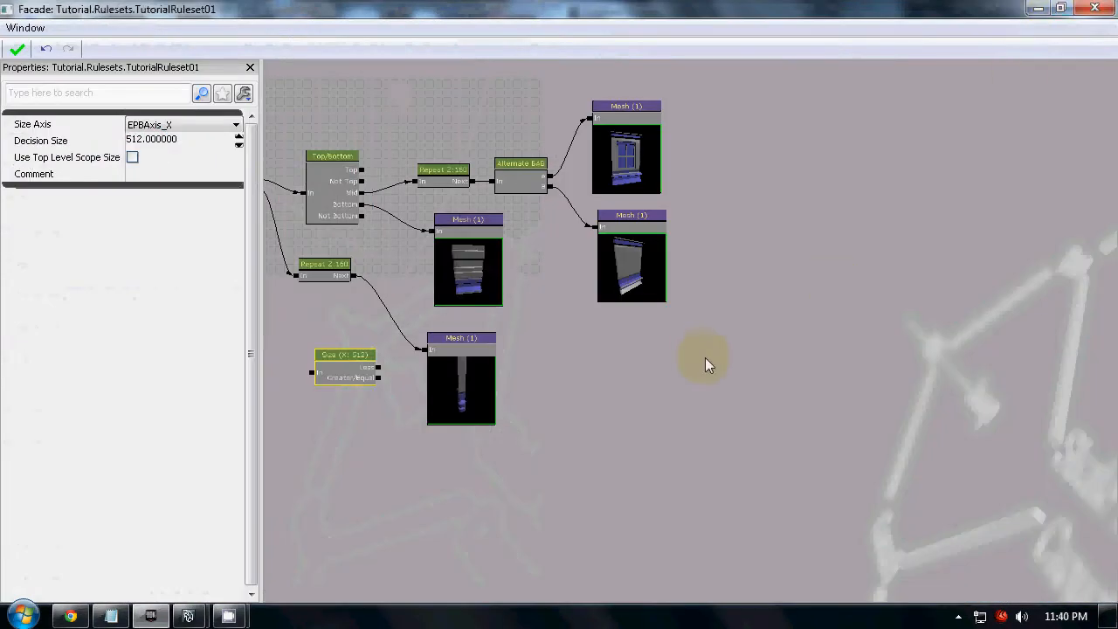
Check the Alternate node's size settings and move the Size node to the free area beside the pillar Mesh node
left_click_drag(699, 361, 883, 352)
scroll(891, 351, "down", 1)
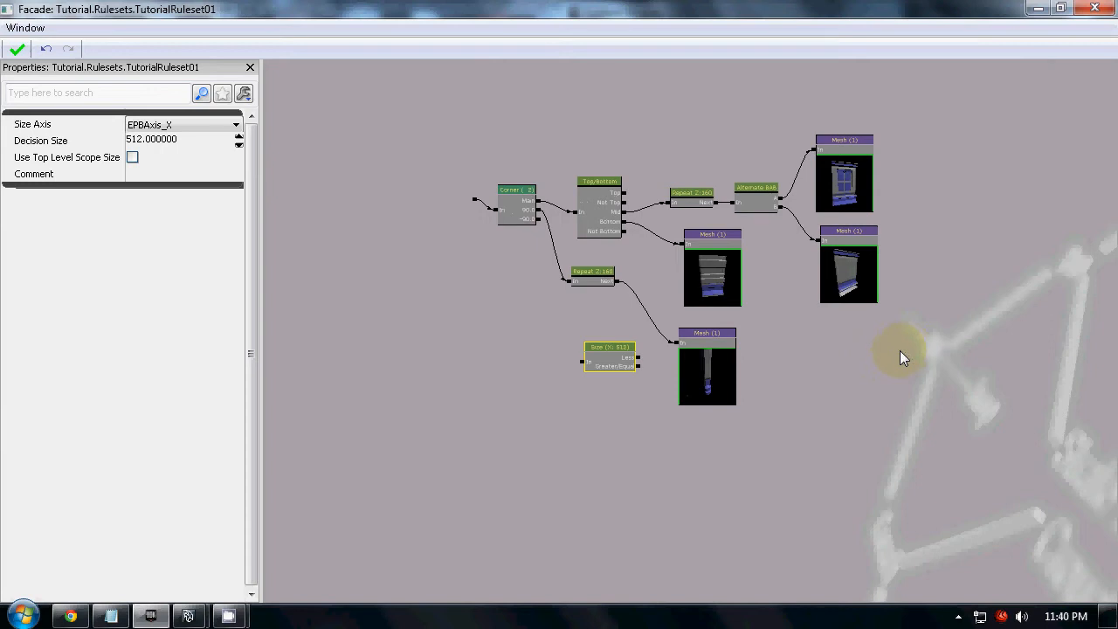
left_click_drag(559, 8, 1115, 158)
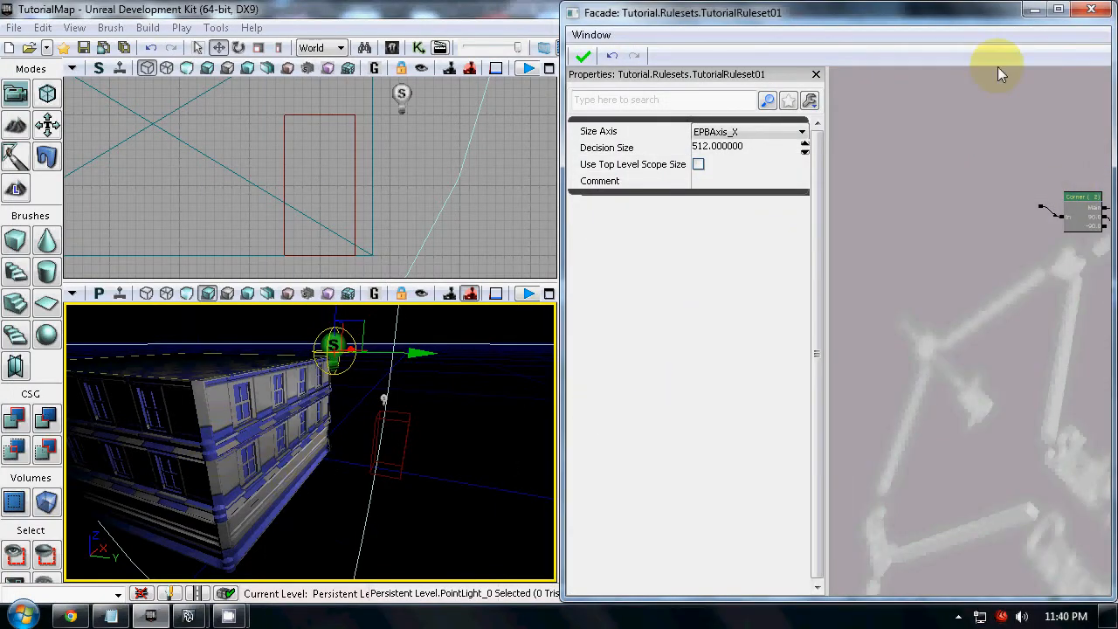
double_click(923, 23)
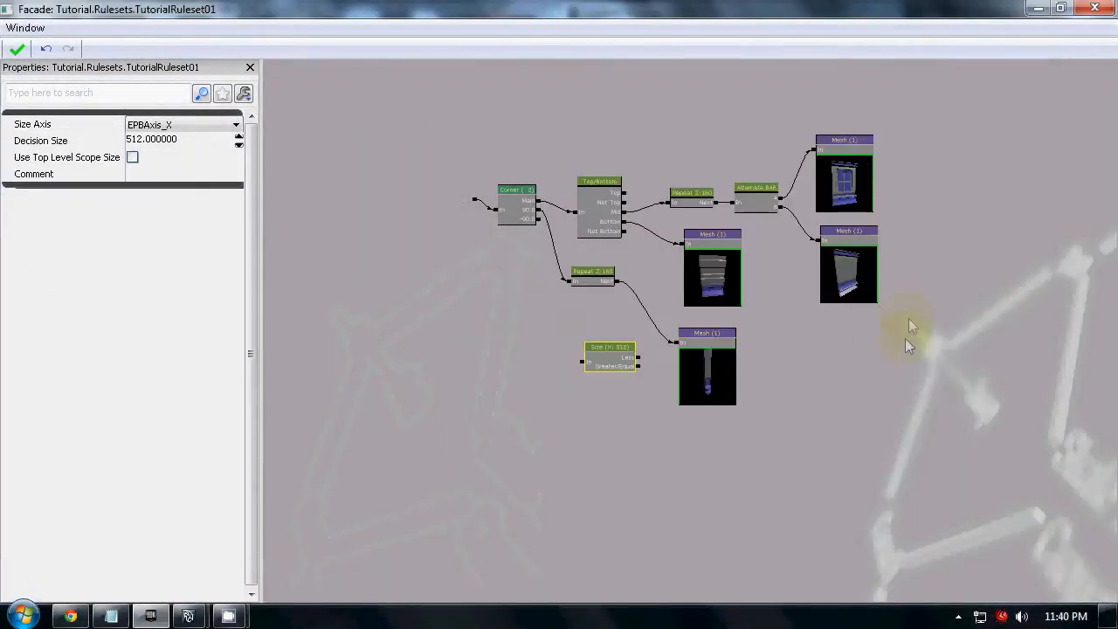
scroll(778, 273, "up", 2)
left_click(698, 186)
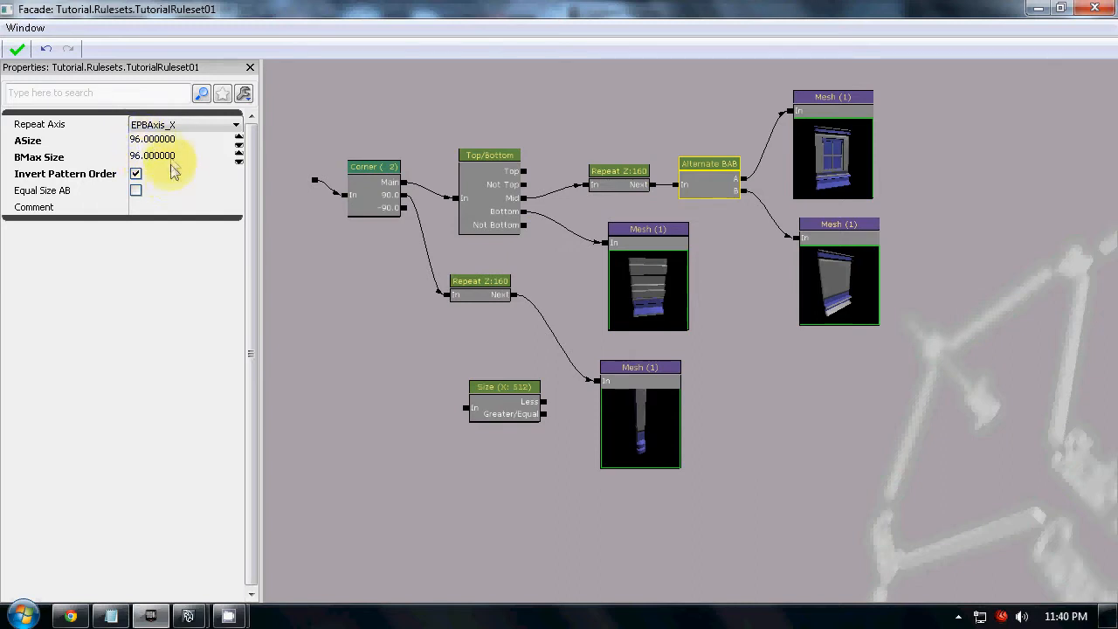
left_click(519, 401)
left_click_drag(517, 407, 805, 407)
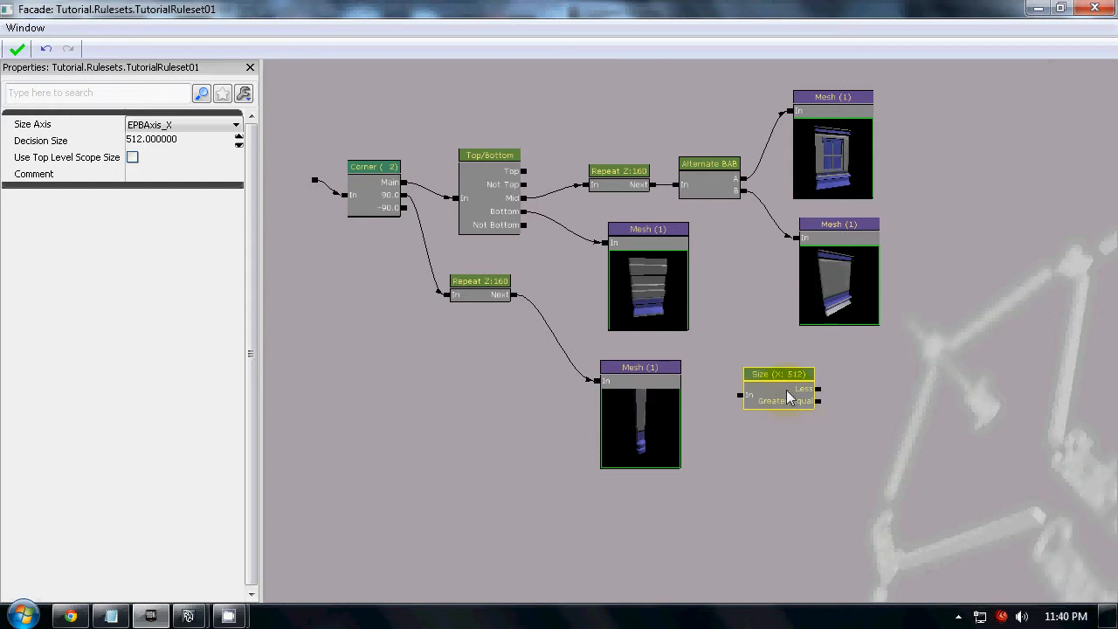
Set the Size node's Decision Size to 192
left_click(167, 138)
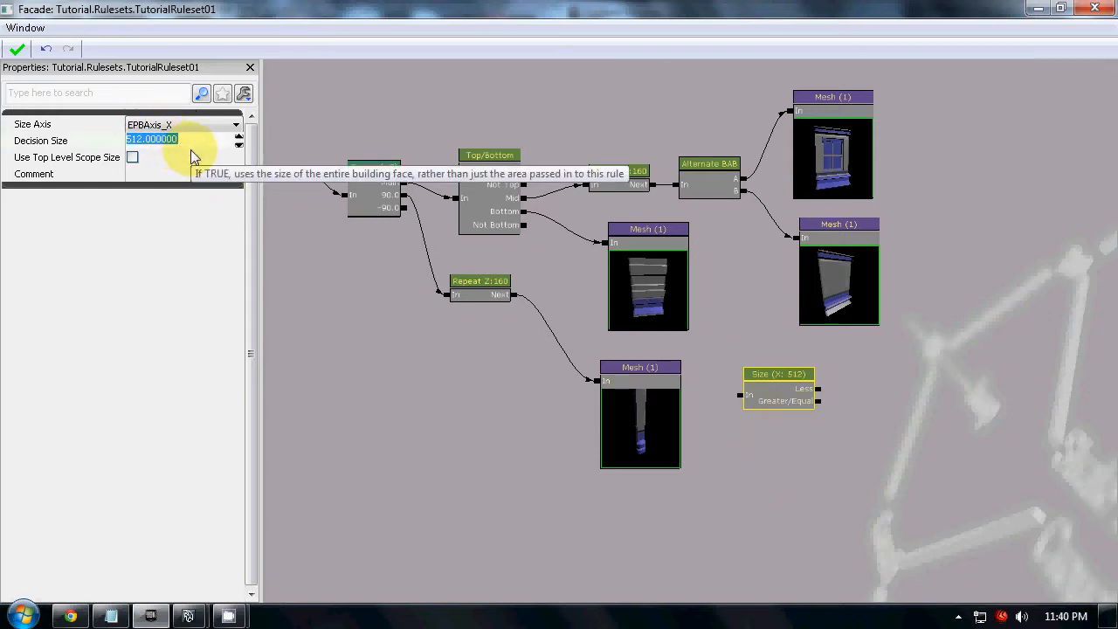
type("1")
key("BackSpace")
type("192")
key("Return")
left_click(908, 345)
Insert the Size node between the upper Repeat and Alternate nodes, wiring its Greater/Equal output to Alternate and spacing the nodes apart
left_click_drag(819, 390, 662, 187)
left_click_drag(981, 341, 716, 107)
left_click_drag(739, 180, 935, 188)
left_click(796, 399)
left_click_drag(796, 404, 723, 193)
left_click_drag(808, 200, 878, 185)
left_click_drag(796, 182, 784, 160)
left_click(916, 181)
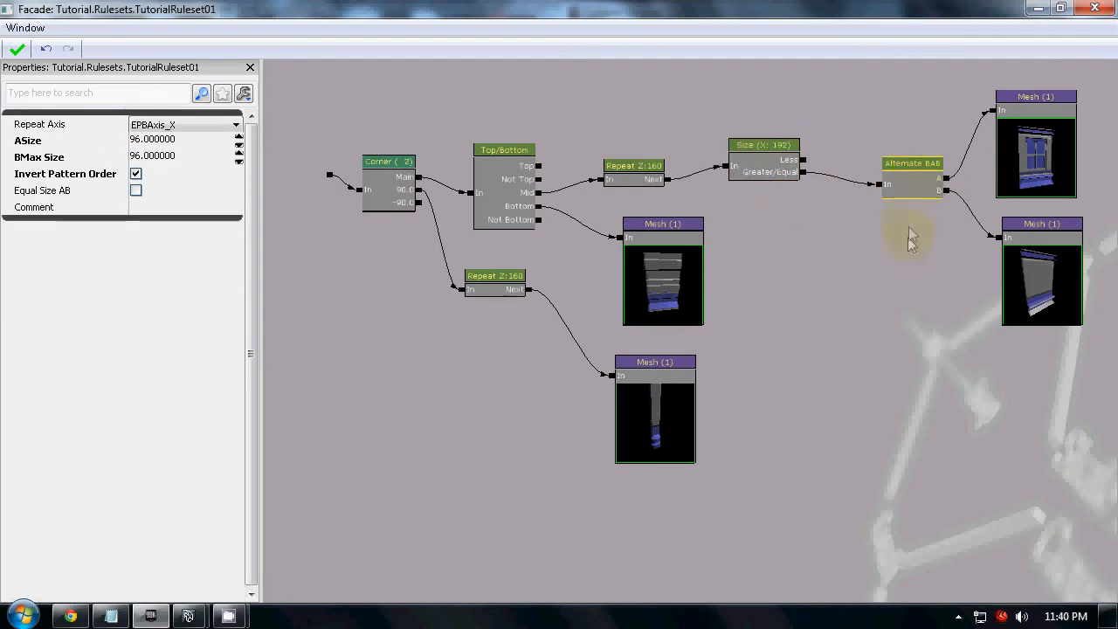
right_click_drag(916, 185, 848, 209)
Change the Size node's Decision Size to 96
left_click(136, 173)
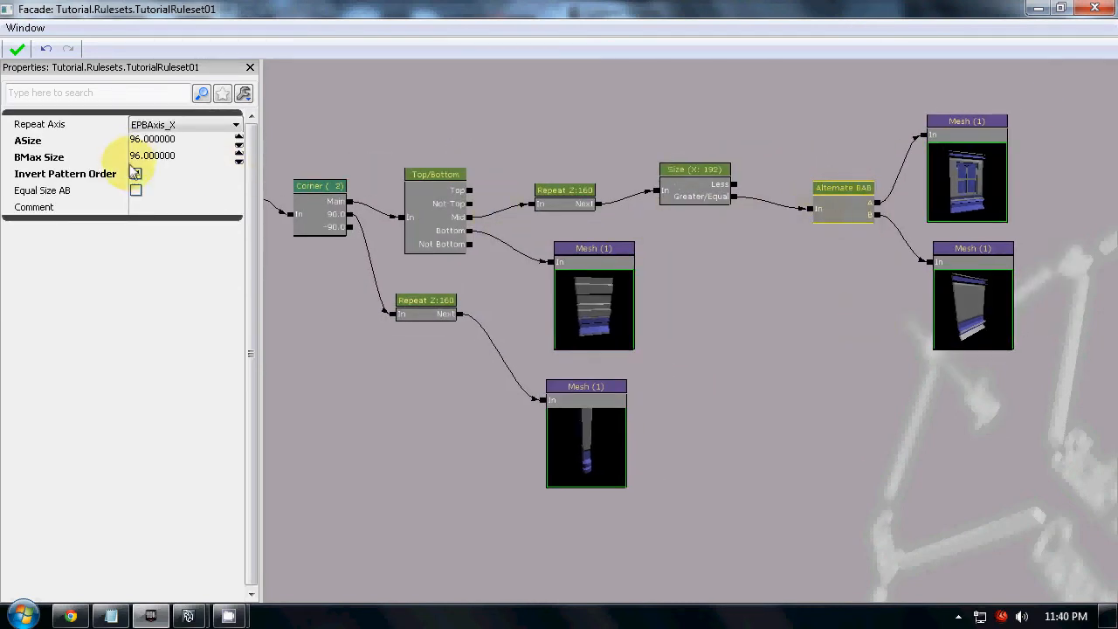
left_click(719, 194)
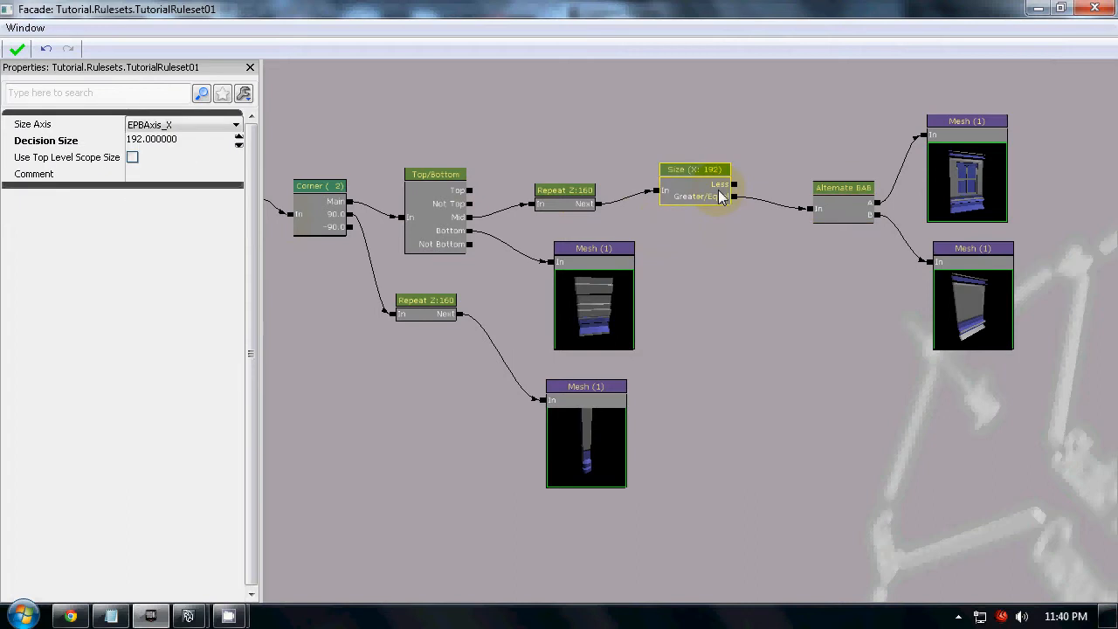
left_click(171, 143)
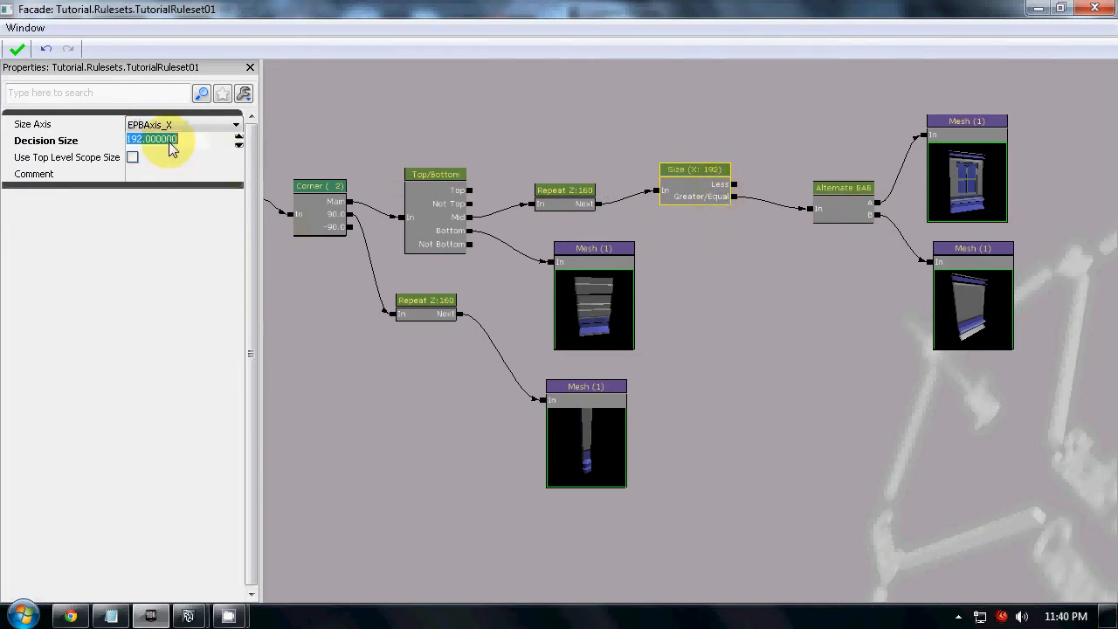
type("96")
key("Return")
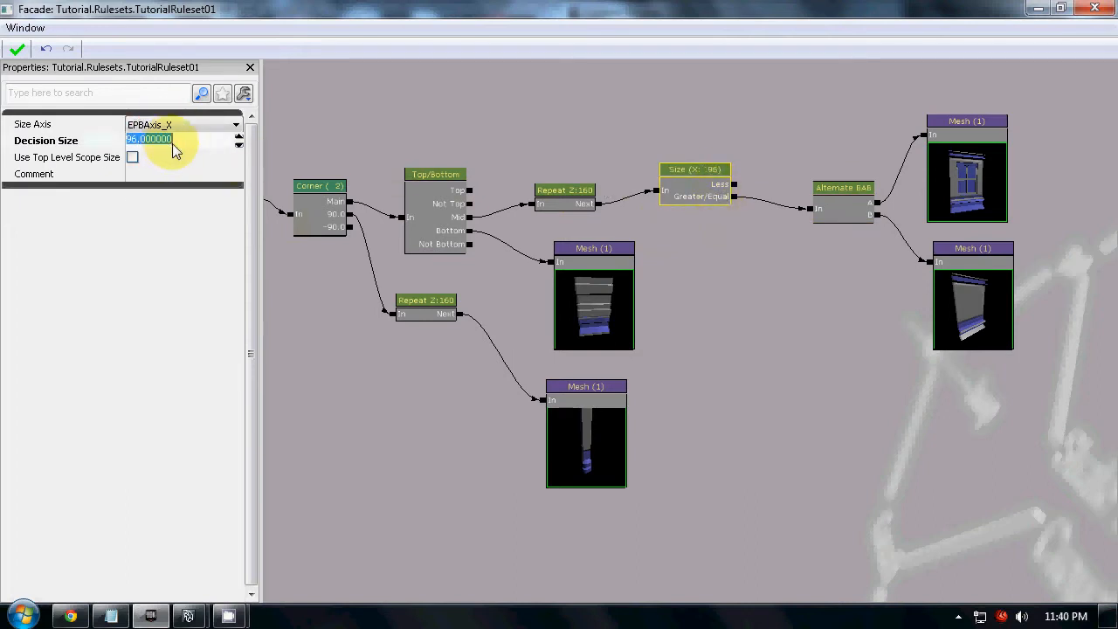
left_click(768, 337)
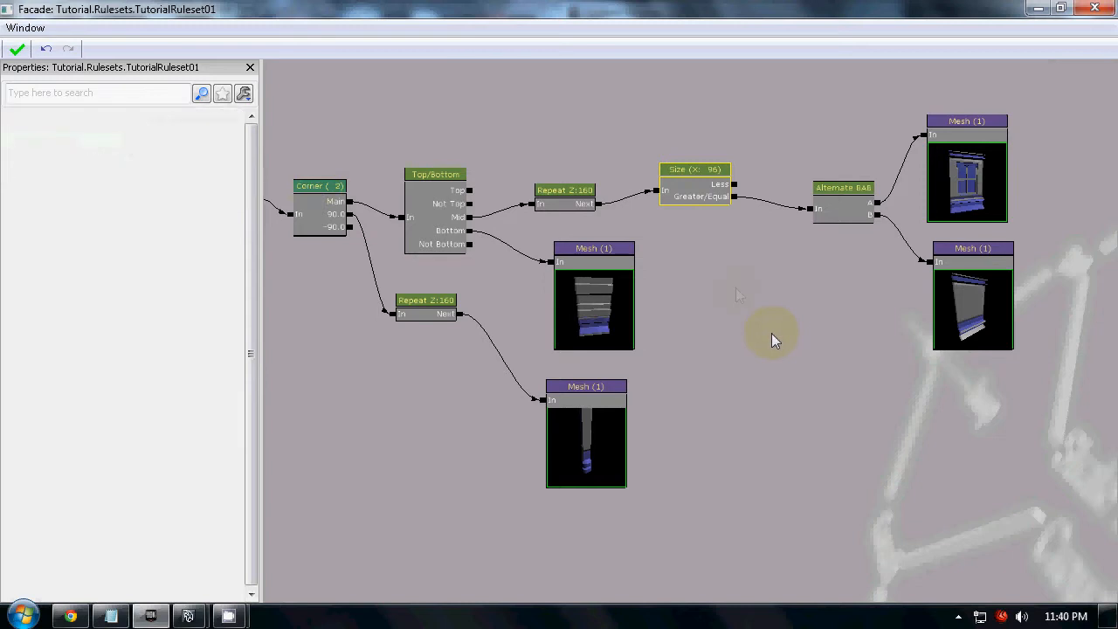
Set the Decision Size of the Size node to 112
left_click(709, 202)
left_click(183, 145)
type("112")
key("Return")
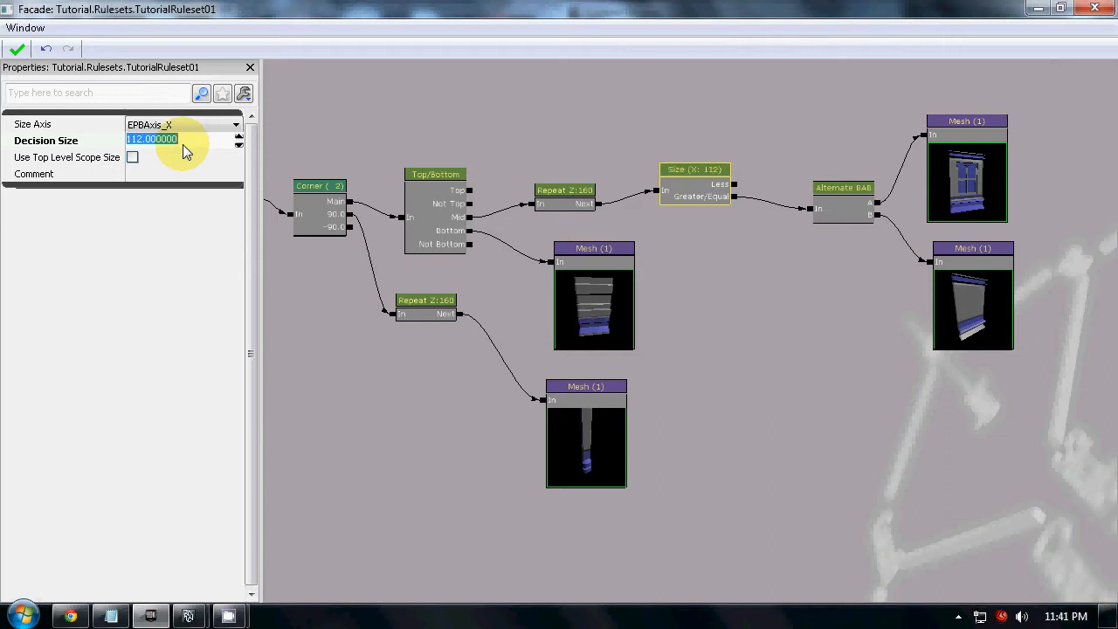
left_click(684, 253)
left_click(699, 187)
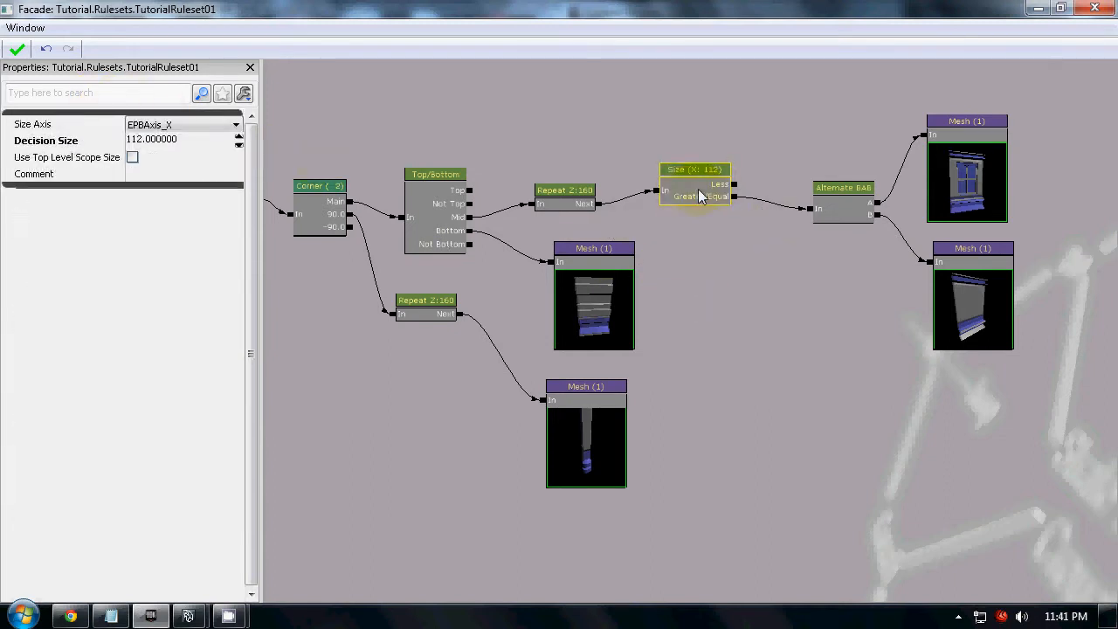
Restore the Facade window, select the procedural building and pick its side wall face in Geometry mode
left_click_drag(149, 11, 1117, 171)
right_click_drag(407, 464, 345, 590)
left_click(287, 424)
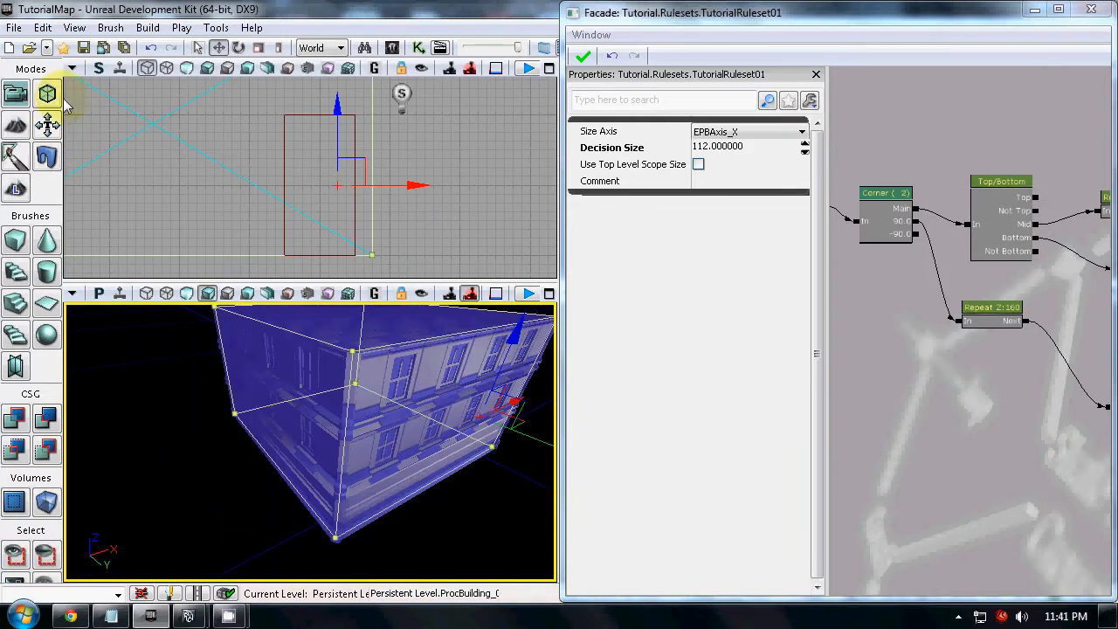
left_click(49, 95)
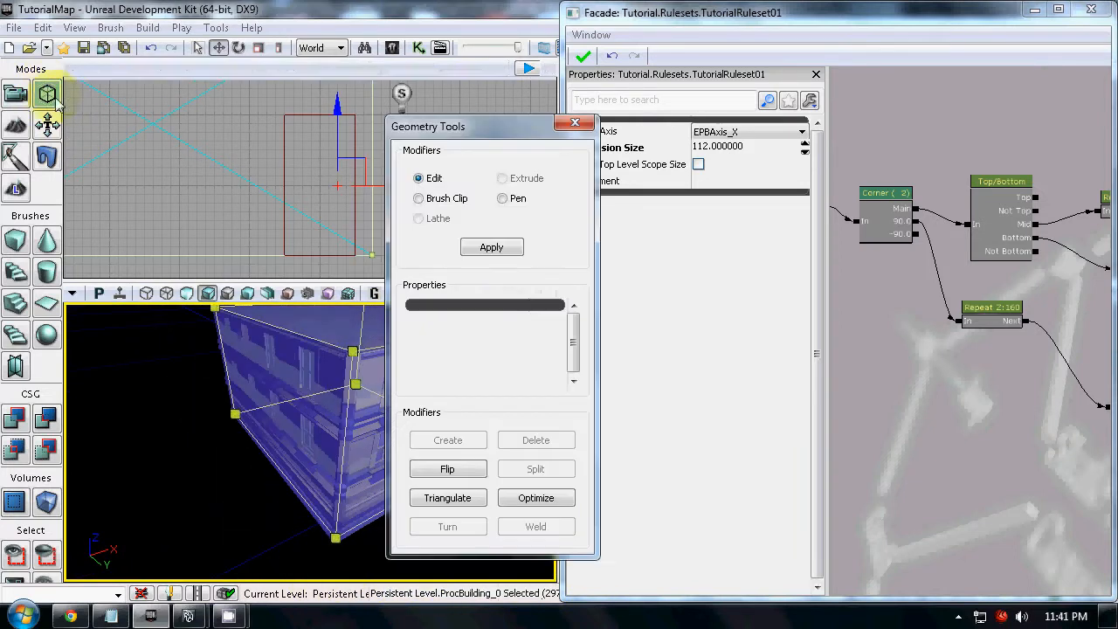
left_click(305, 442)
right_click_drag(438, 496, 246, 484)
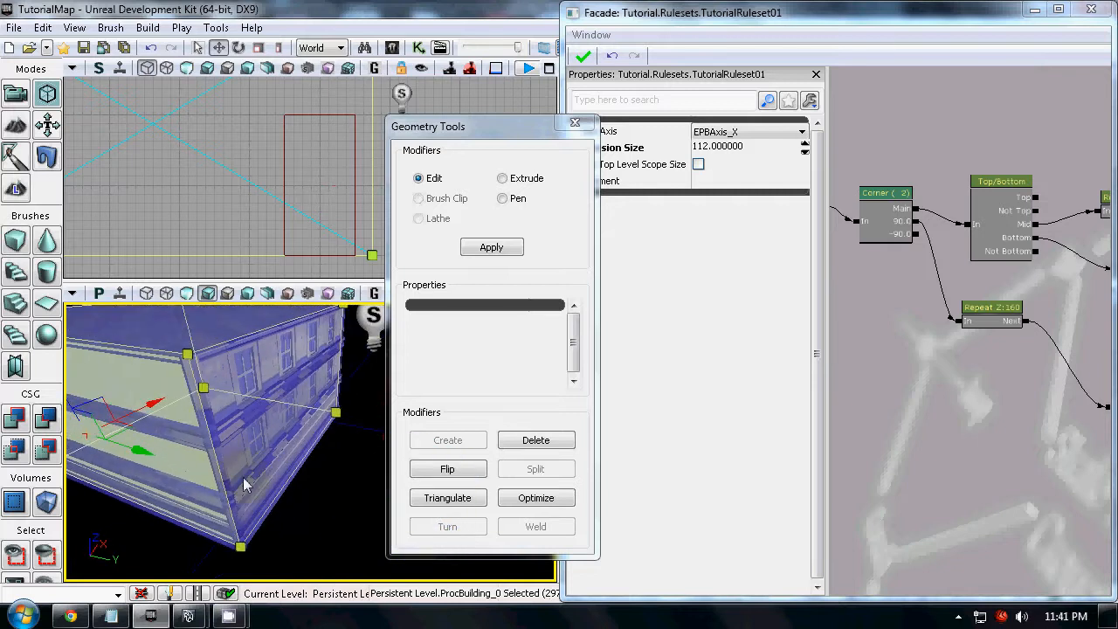
Move the selected wall face inward until the building is a thin slab, and leave Geometry mode
left_click_drag(150, 413, 267, 389)
left_click_drag(309, 498, 428, 309)
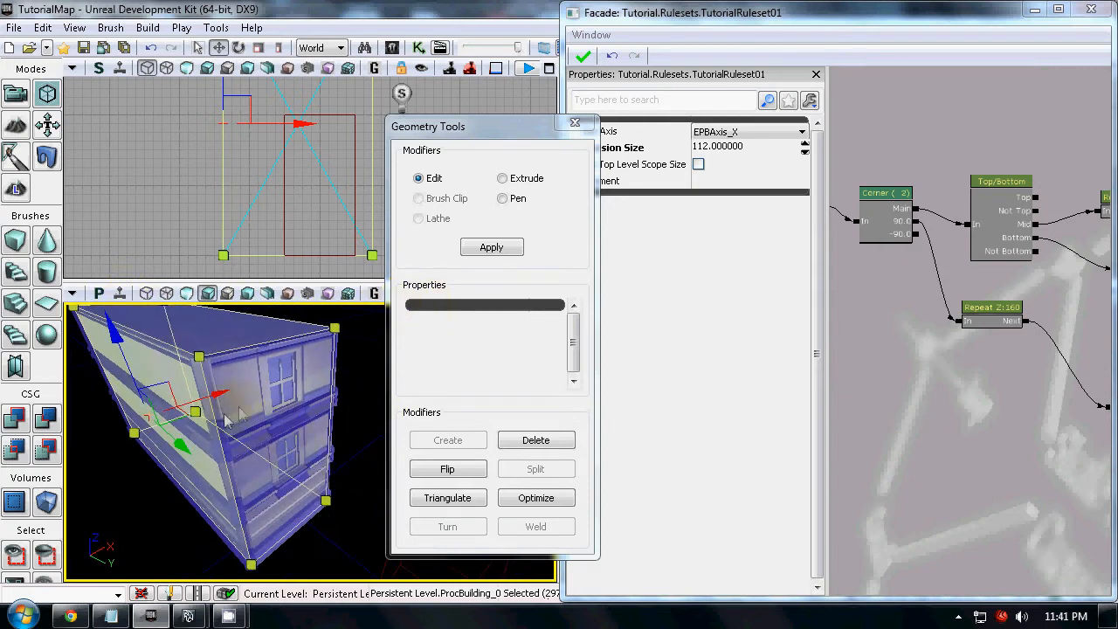
left_click_drag(218, 402, 222, 513)
right_click_drag(222, 512, 359, 404)
middle_click_drag(359, 399, 356, 363)
left_click(585, 124)
left_click(448, 158)
left_click(403, 467)
right_click_drag(403, 467, 365, 418)
Duplicate the plain wall Mesh node, place the copy above the Alternate node and connect the Size node's Less output to it
left_click_drag(973, 476, 846, 444)
scroll(926, 393, "up", 2)
scroll(911, 427, "down", 2)
left_click_drag(941, 408, 1022, 422)
left_click(1077, 379)
key("ctrl+c")
key("ctrl+v")
left_click_drag(1082, 384, 957, 224, "ctrl")
scroll(939, 255, "up", 3)
left_click_drag(899, 285, 957, 171)
Reapply the ruleset and inspect the building's narrow end and long facade against the Size node's setting
left_click(583, 60)
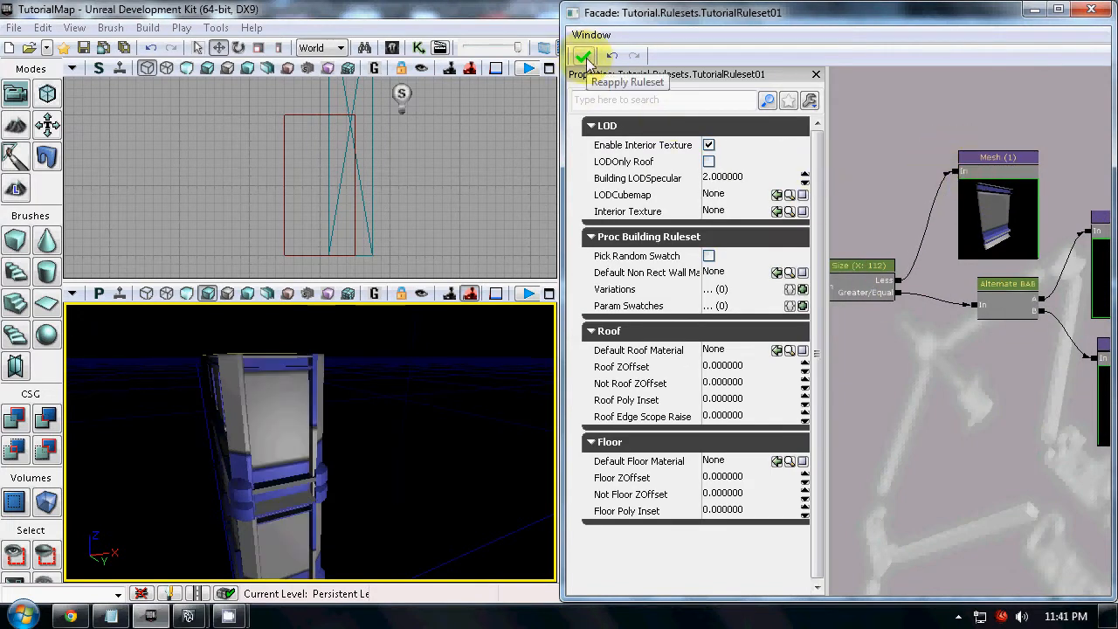
right_click_drag(447, 418, 541, 574)
left_click_drag(541, 574, 465, 392)
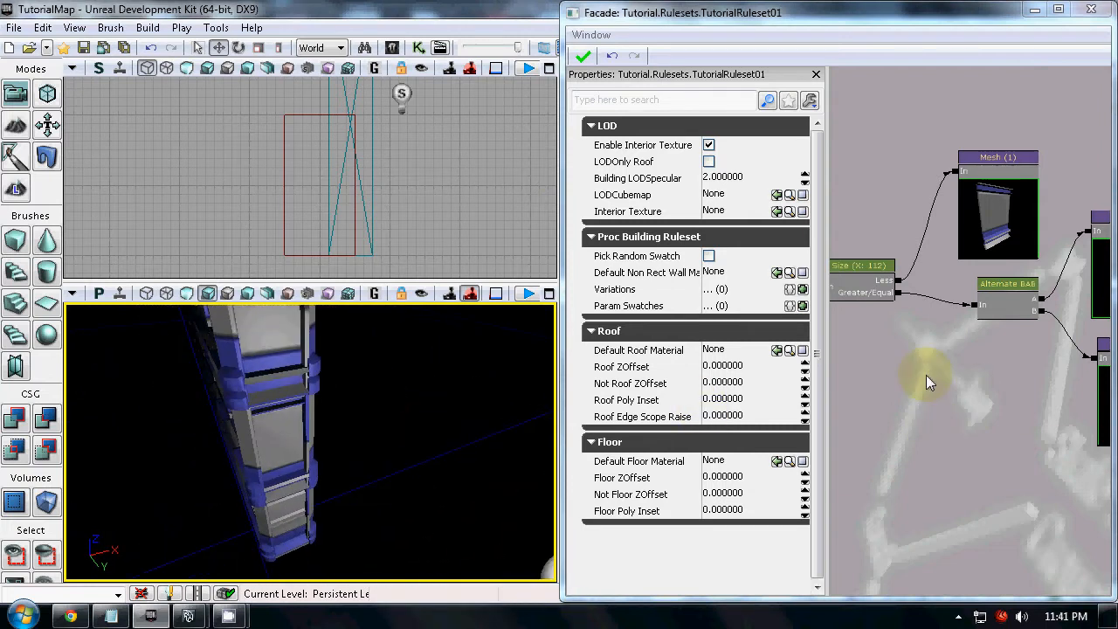
left_click(861, 290)
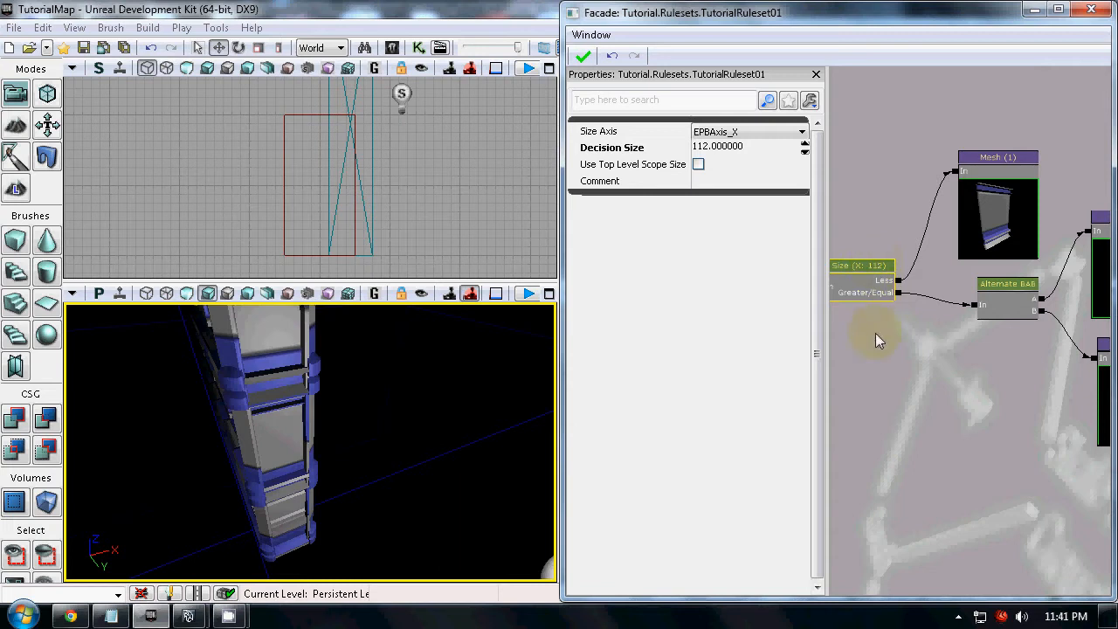
scroll(894, 354, "down", 3)
scroll(905, 342, "up", 1)
left_click_drag(891, 354, 923, 343)
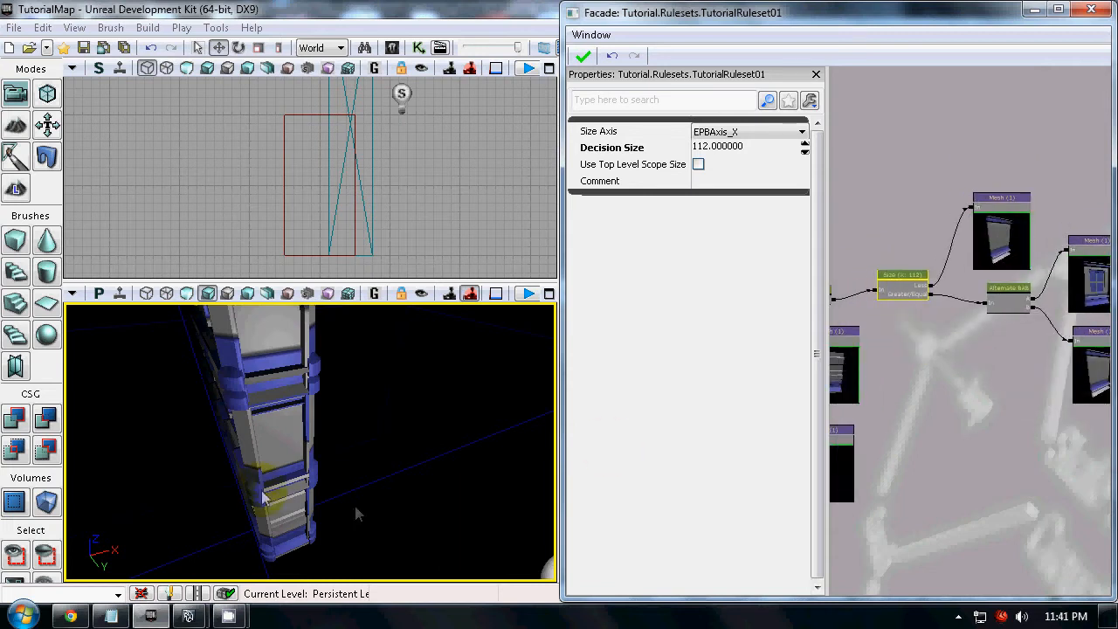
left_click_drag(354, 502, 419, 582)
right_click_drag(419, 581, 267, 465)
left_click_drag(267, 466, 215, 494)
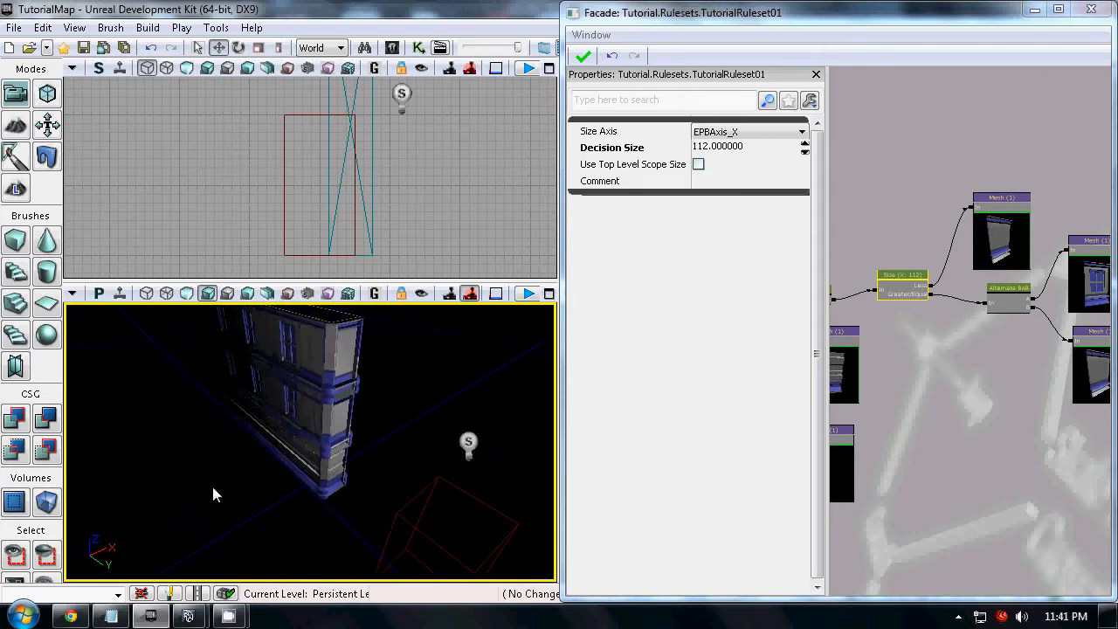
Examine how the Size node is connected to the Repeat, Mesh and Alternate nodes
left_click_drag(935, 386, 1050, 373)
scroll(889, 385, "down", 2)
scroll(936, 376, "up", 4)
left_click(860, 230)
left_click(961, 234)
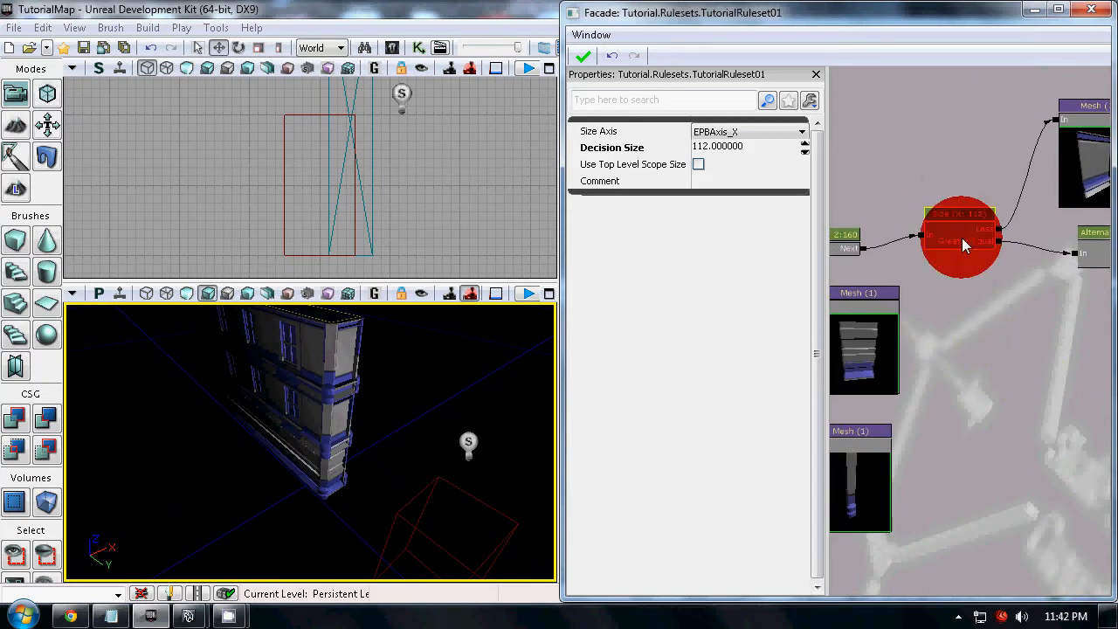
left_click_drag(951, 355, 874, 272)
scroll(957, 336, "down", 2)
scroll(924, 347, "down", 4)
left_click_drag(926, 349, 963, 324)
scroll(954, 365, "up", 3)
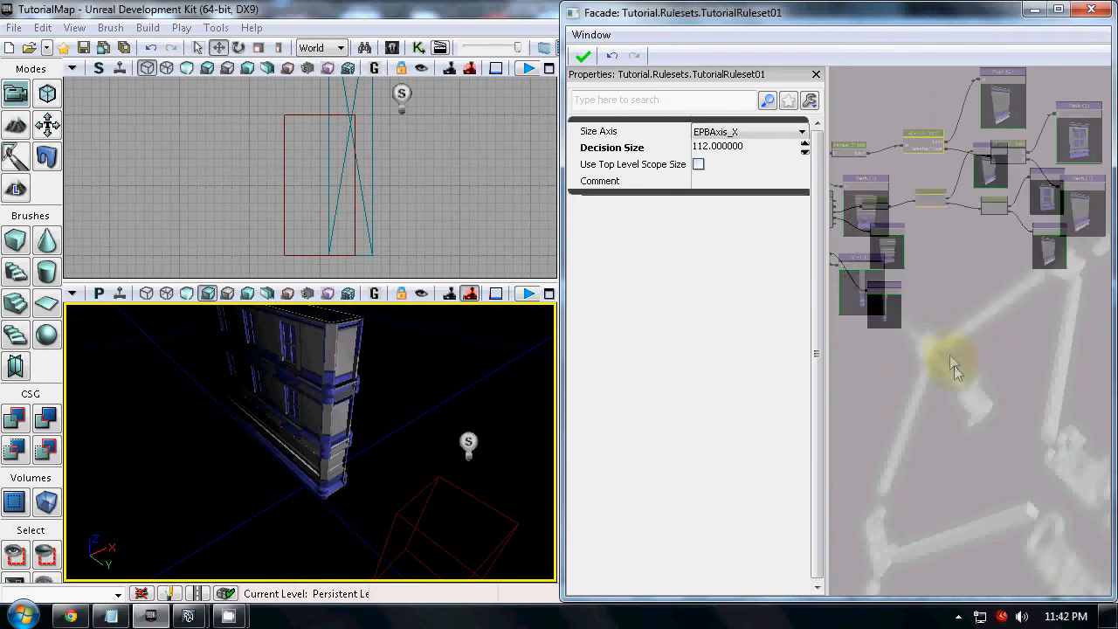
Add a Split node to the graph and place it above the Top/Bottom node
right_click(947, 301)
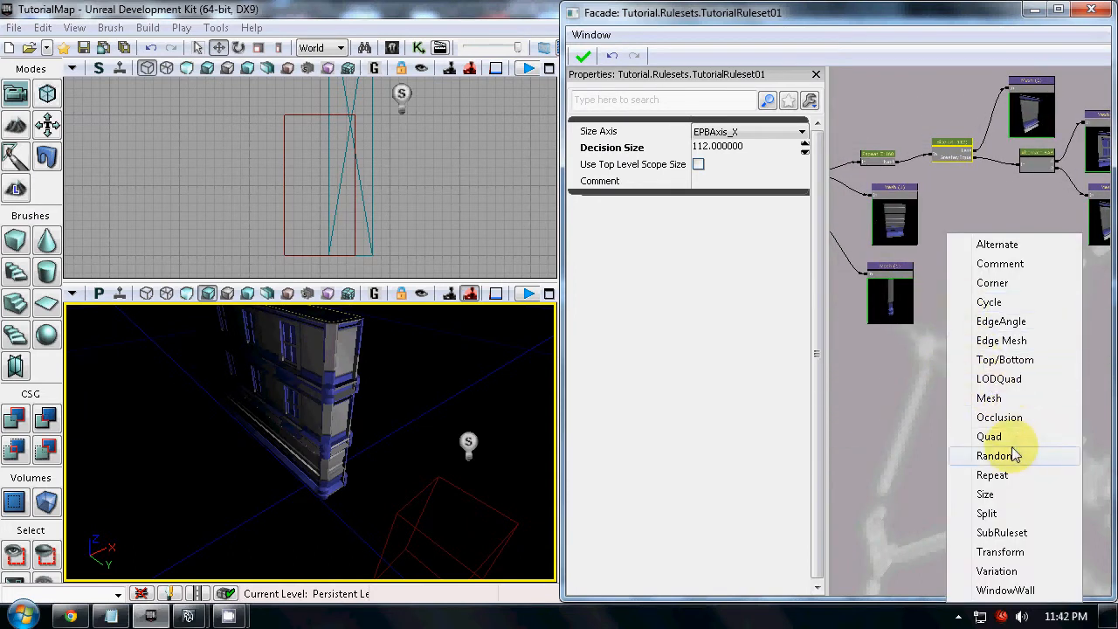
left_click(986, 513)
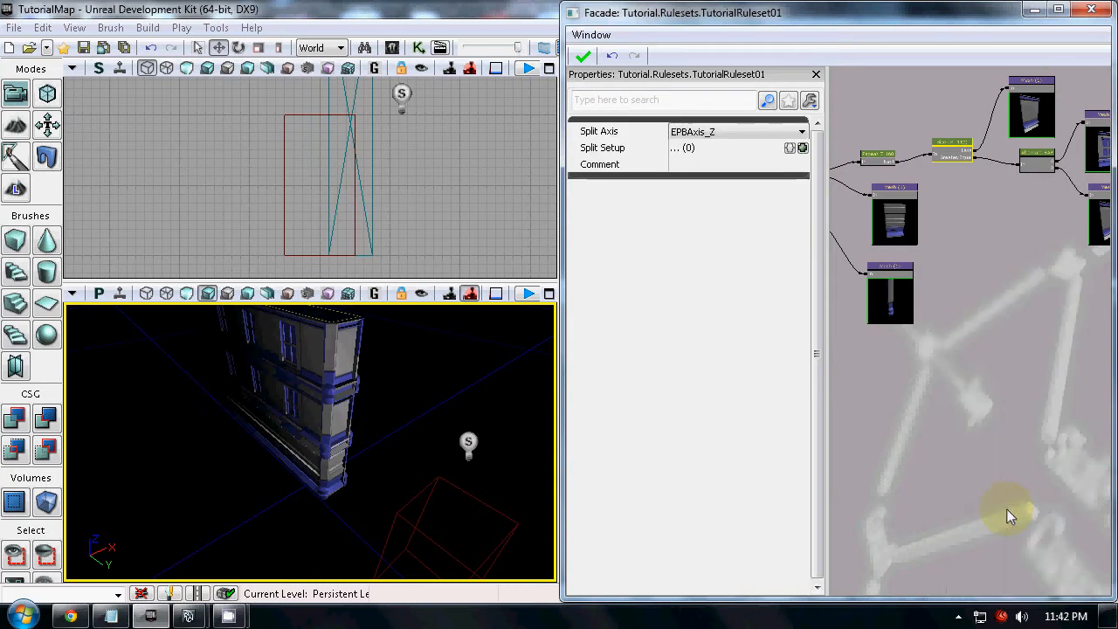
scroll(970, 366, "down", 2)
scroll(993, 372, "up", 2)
left_click(1003, 328)
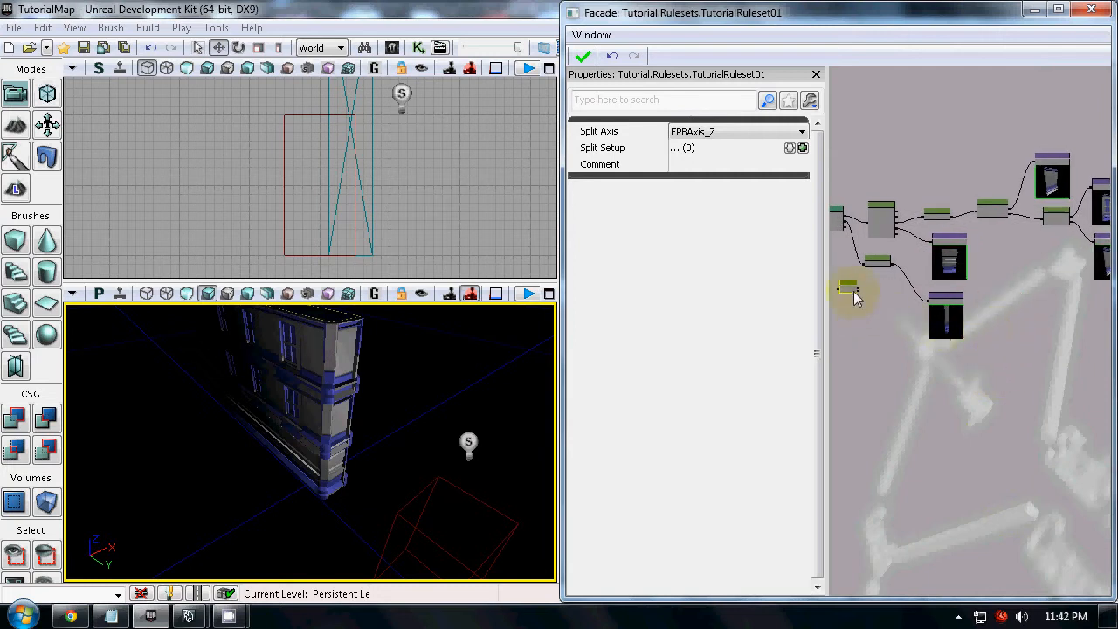
scroll(860, 305, "up", 5)
left_click_drag(861, 312, 1027, 387)
left_click_drag(976, 334, 1055, 143, "ctrl")
left_click_drag(1056, 216, 864, 261)
scroll(859, 303, "up", 4)
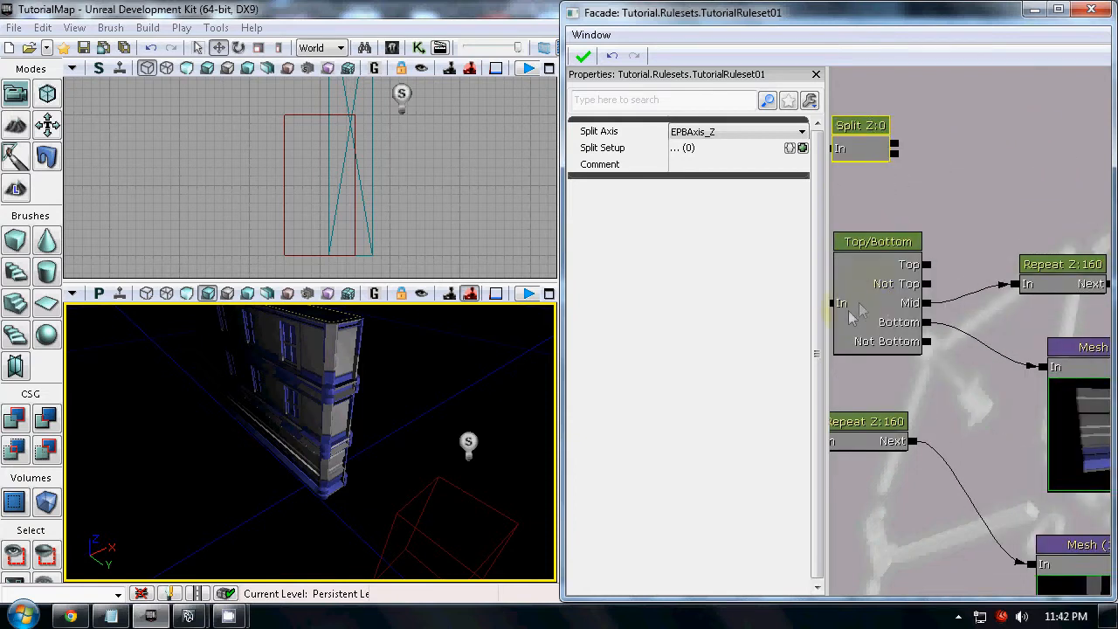
Check the Top/Bottom node's extract settings and move the Split node farther above it
left_click(855, 315)
left_click_drag(963, 217, 1009, 234)
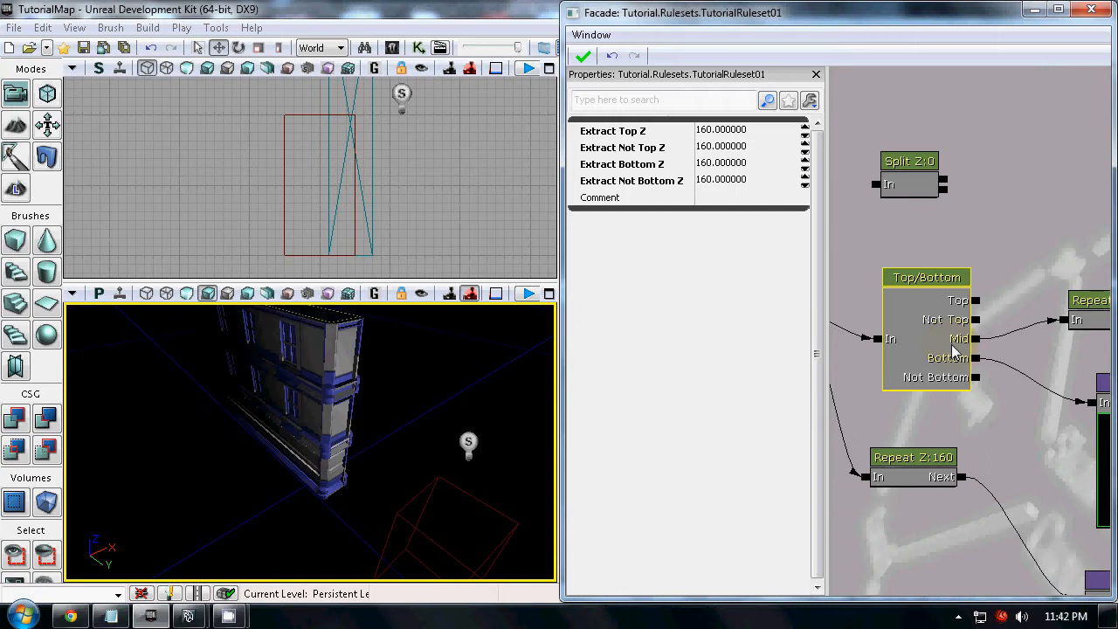
left_click(916, 188)
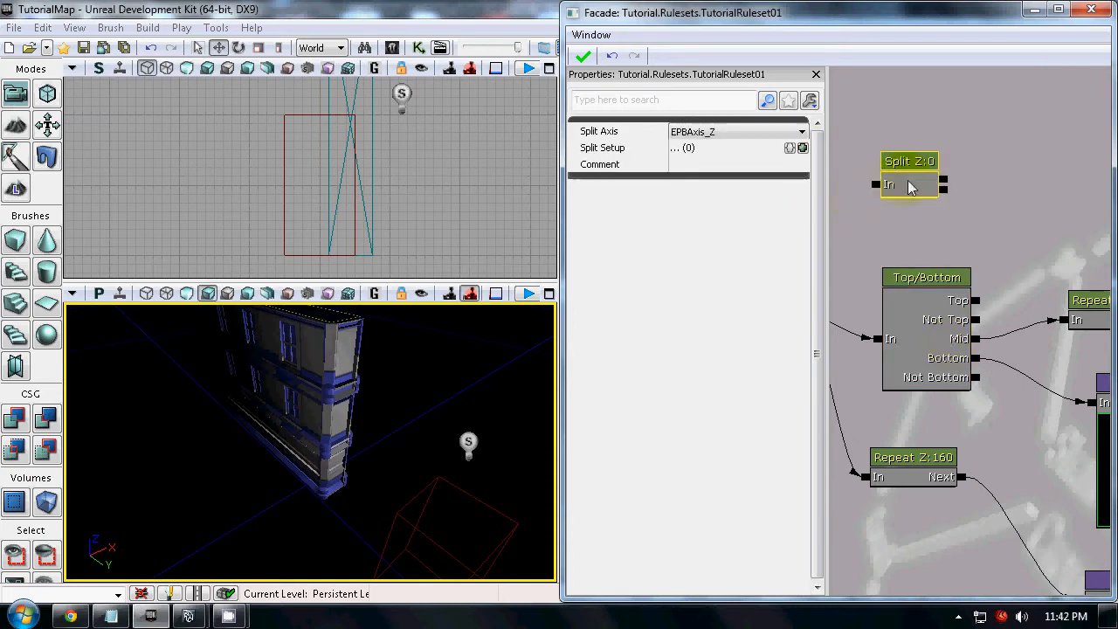
left_click_drag(924, 189, 932, 139)
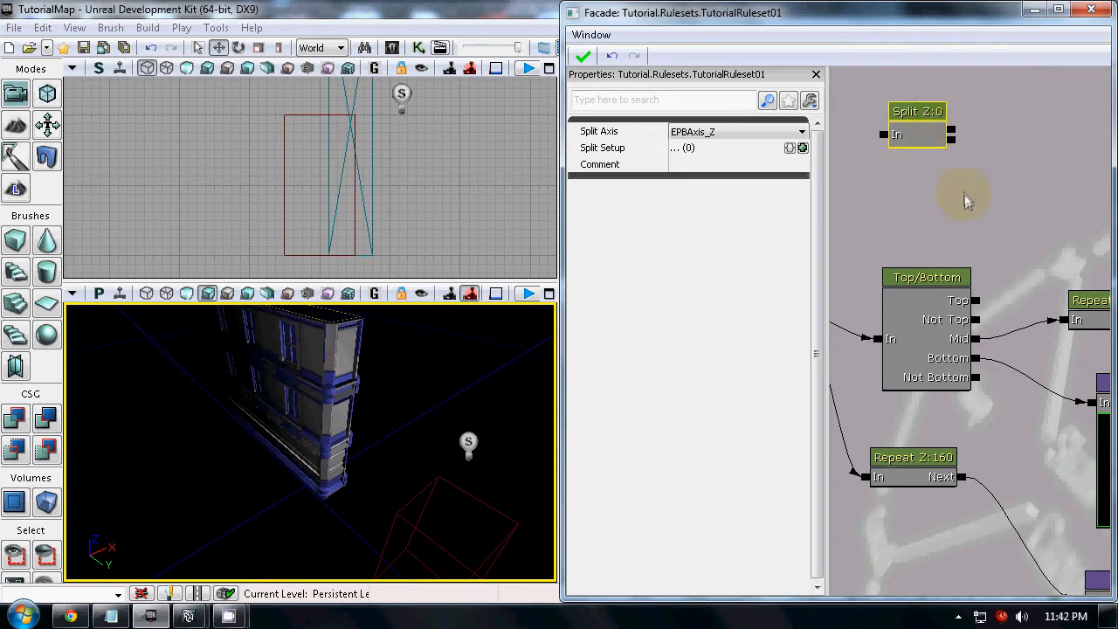
Add two Split Setup entries to the Split node, expand both, and try a link from its first output to the upper Repeat node
left_click(802, 148)
left_click(803, 148)
left_click(588, 164)
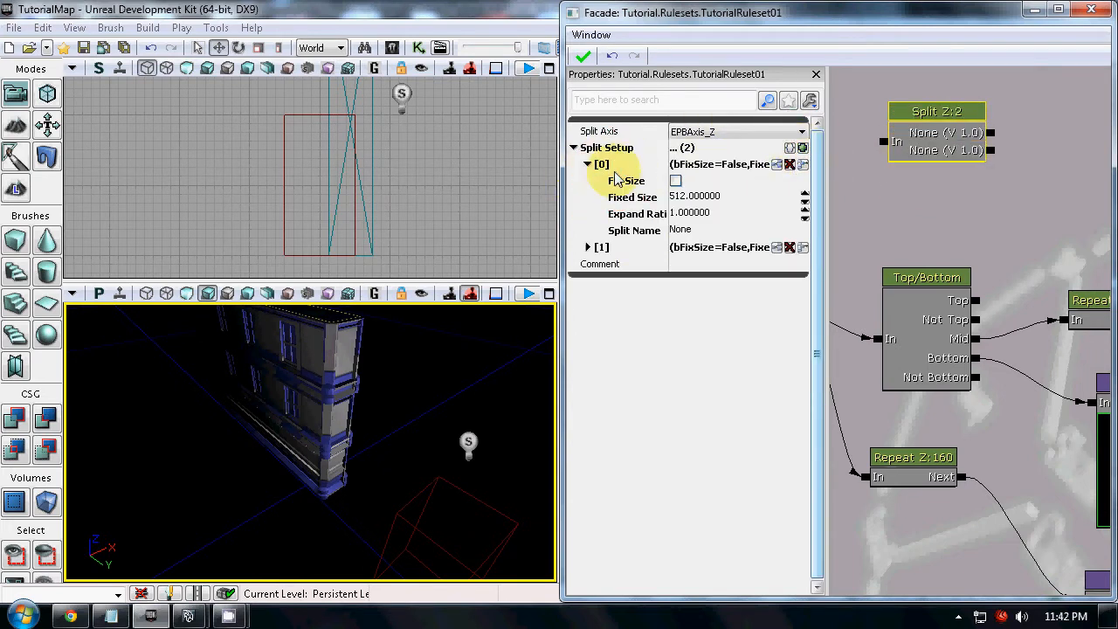
left_click(592, 248)
left_click(680, 229)
left_click_drag(1050, 146, 1017, 322)
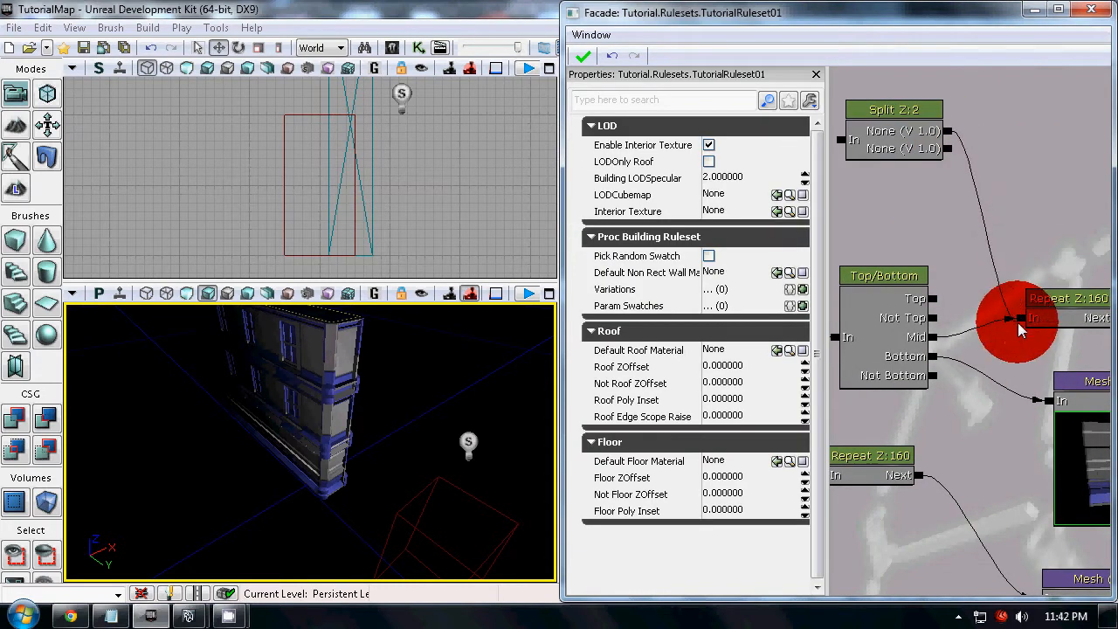
left_click(925, 145)
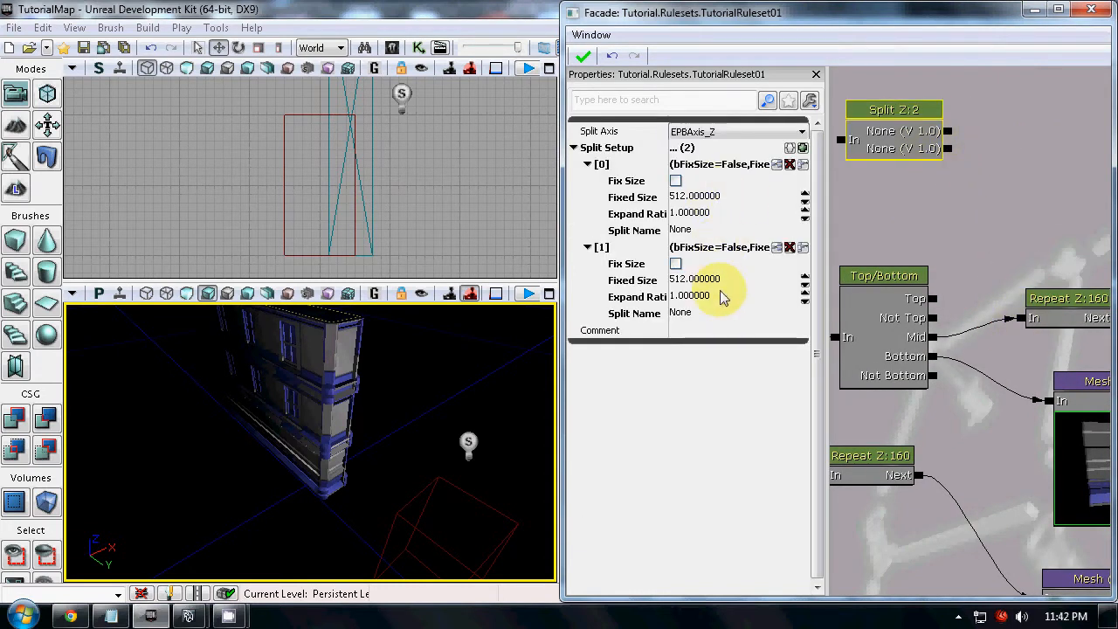
Name the Split node's two Split Setup entries Name and Name 2
left_click(715, 230)
type("N")
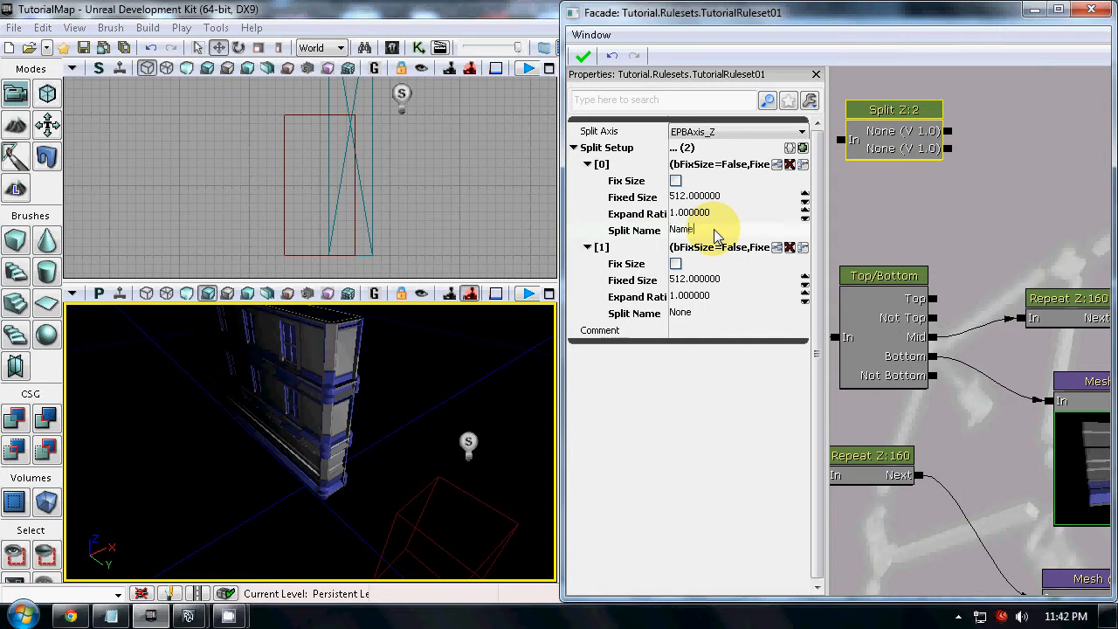
type("ame")
key("Return")
left_click(701, 325)
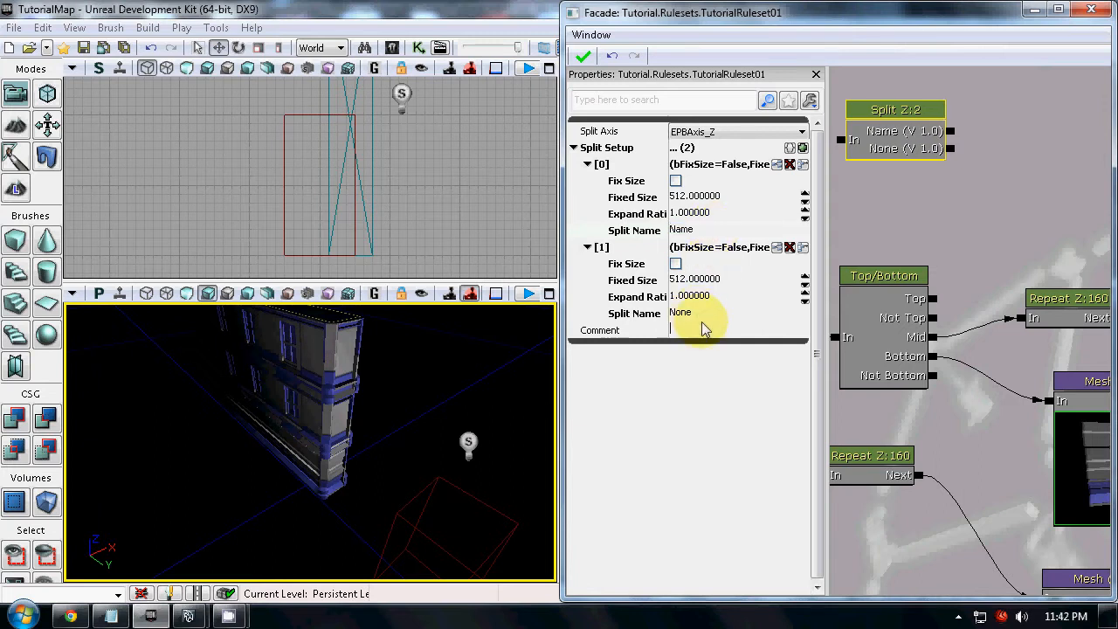
type("Name")
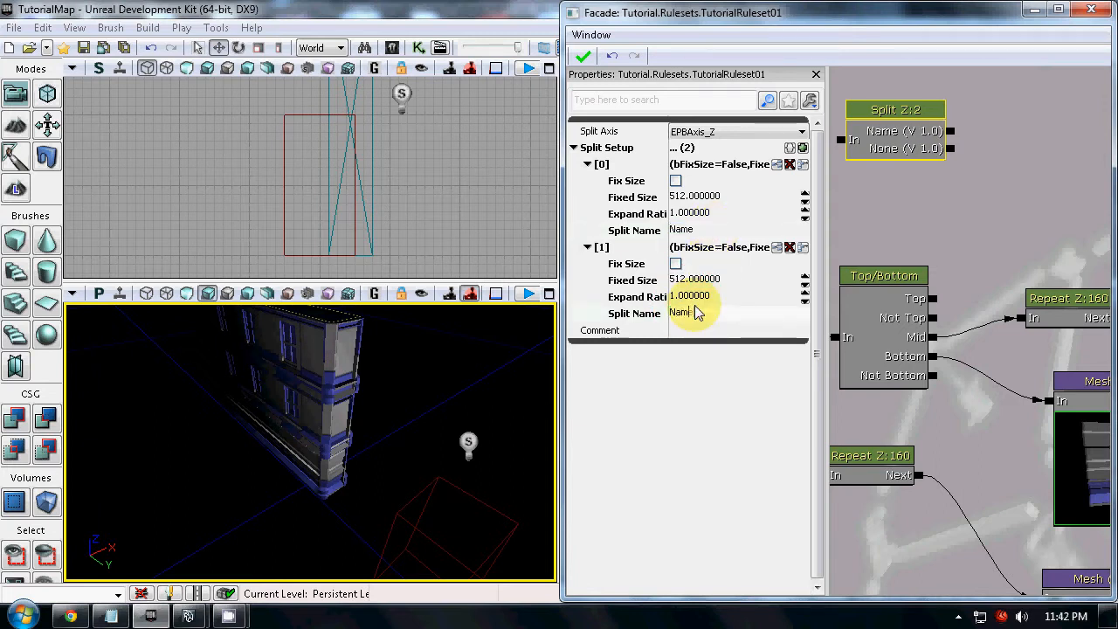
key("Return")
Link the Split node's first output to the upper Repeat node and its second to the Mesh below, moving the Split node closer to Top/Bottom
left_click_drag(962, 131, 1027, 320)
left_click_drag(961, 149, 1039, 406)
scroll(940, 249, "down", 4)
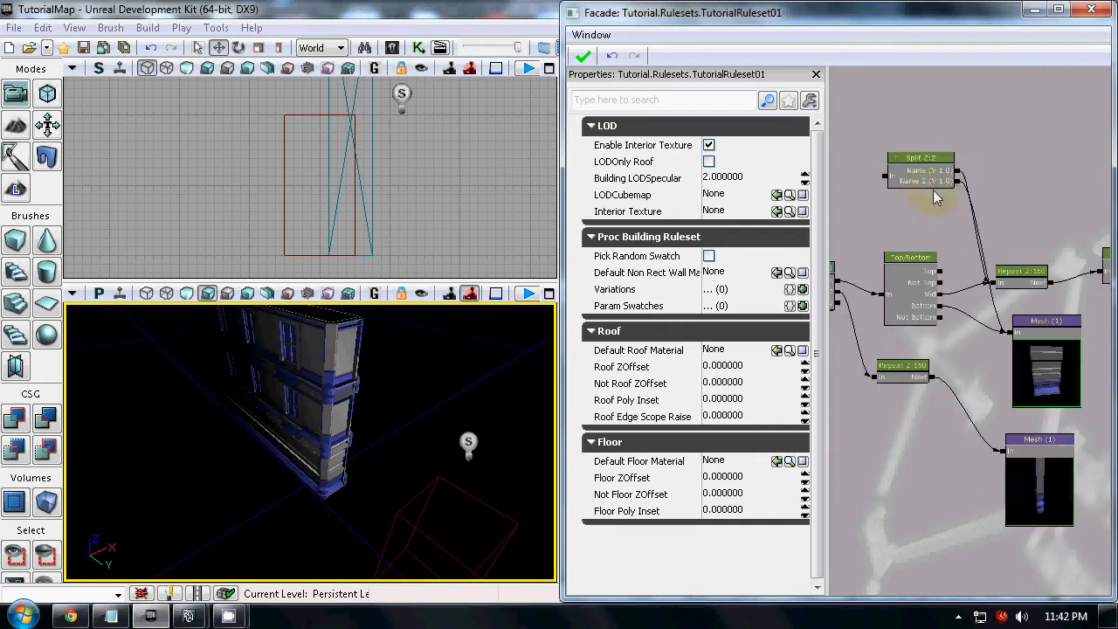
left_click(930, 182)
left_click_drag(929, 179, 905, 219, "ctrl")
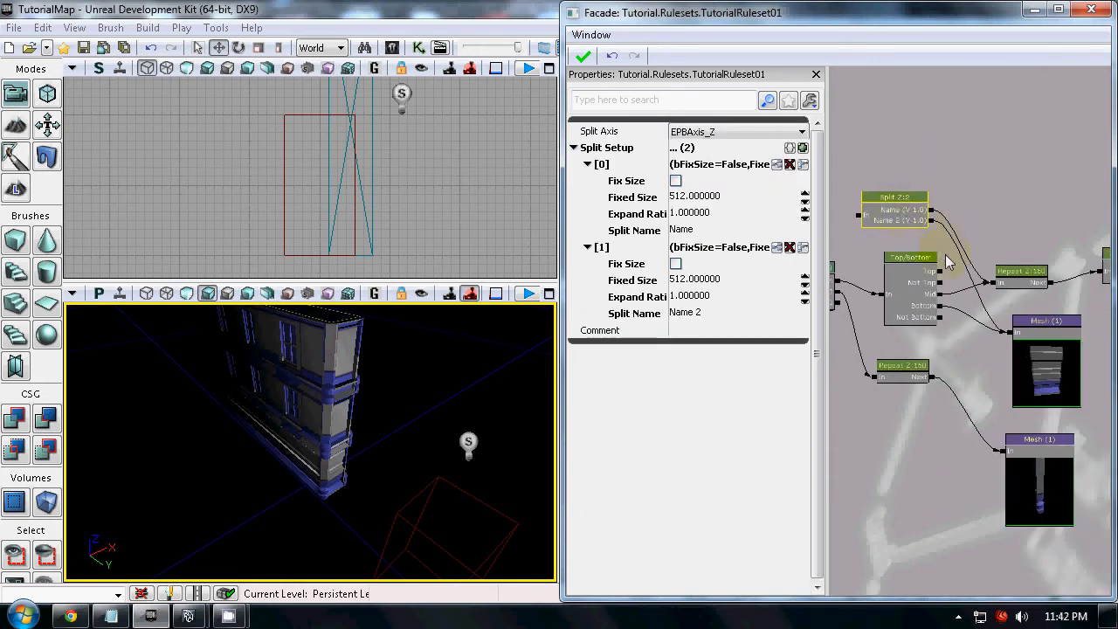
left_click(960, 182)
left_click_drag(992, 203, 1001, 170)
Maximize the Facade window and bring the Split, Repeat and Size nodes into view
scroll(970, 187, "down", 4)
scroll(958, 253, "up", 7)
left_click(899, 333)
scroll(979, 477, "down", 3)
left_click_drag(979, 477, 805, 367)
scroll(969, 406, "down", 2)
left_click(1058, 9)
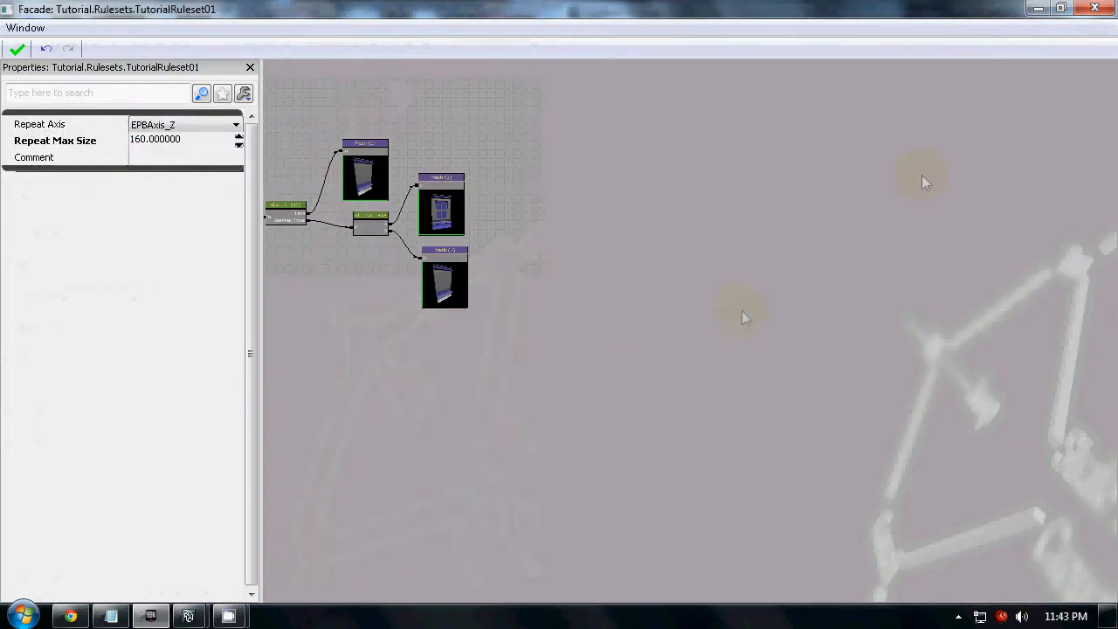
scroll(690, 264, "up", 4)
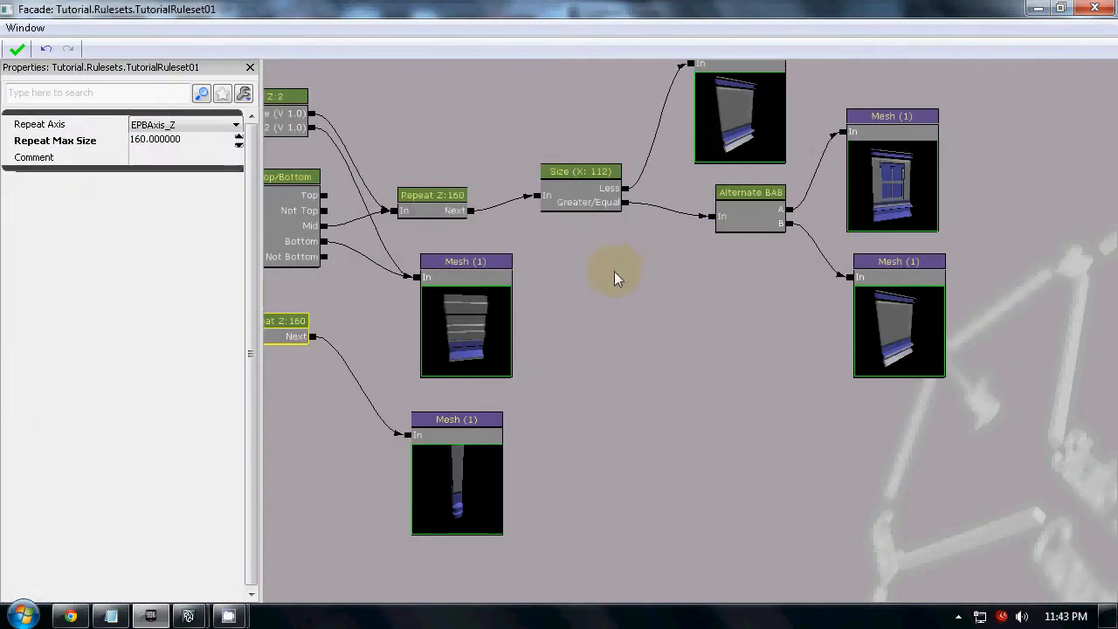
left_click_drag(602, 269, 741, 286)
Move the Split node beside the upper Repeat node and break both of its output links
left_click(609, 223)
left_click(419, 131)
left_click_drag(419, 131, 597, 205)
left_click(552, 132)
left_click(554, 144, "alt")
left_click_drag(764, 282, 657, 260)
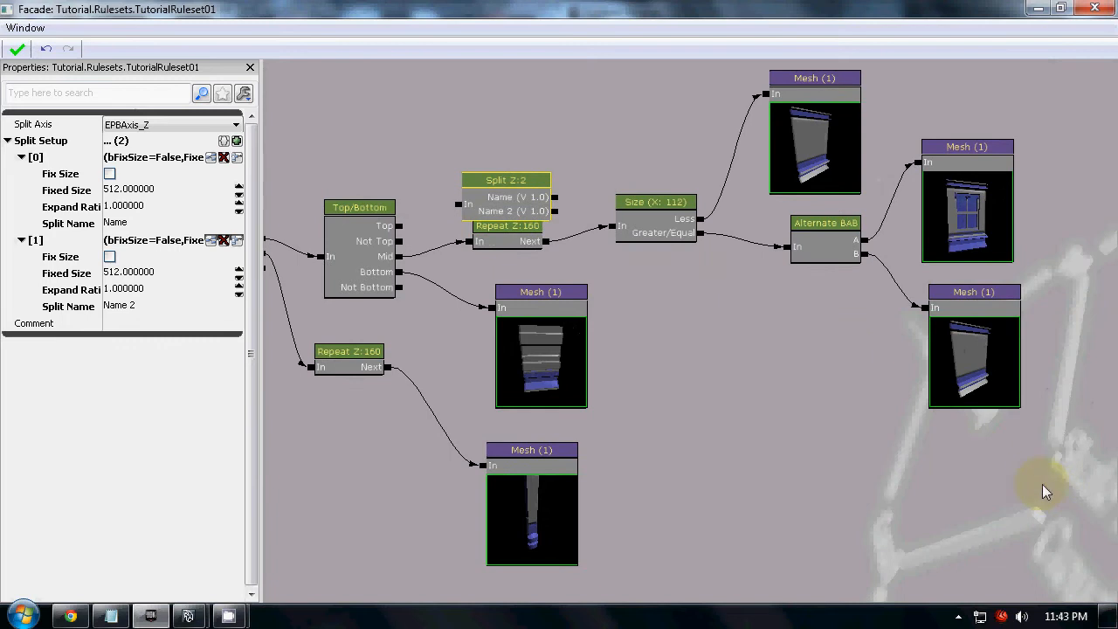
Move the upper Repeat node above the Split node and link the Split node's first output to the Size node
left_click_drag(757, 162, 671, 90, "ctrl+alt")
left_click_drag(676, 203, 689, 140, "ctrl")
mouse_move(524, 231)
left_mouse_down()
mouse_move(522, 182)
mouse_move(531, 181)
mouse_move(524, 210)
mouse_move(536, 243)
mouse_move(574, 233)
mouse_move(618, 178)
mouse_move(642, 192)
left_mouse_up()
left_click(533, 250)
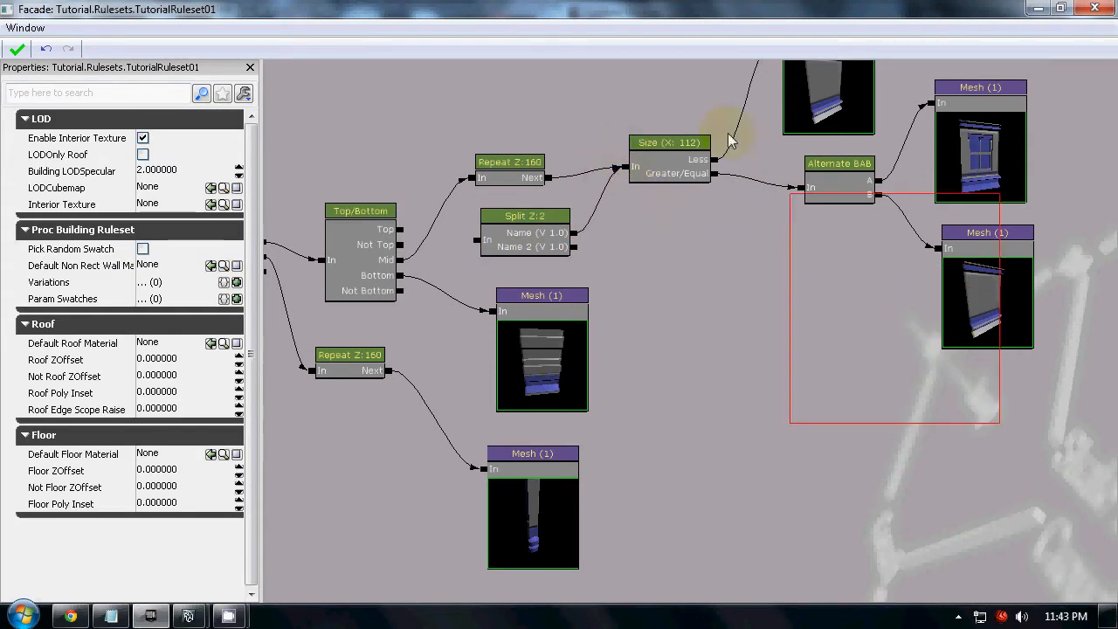
Rearrange the nodes so the Split node sits between Top/Bottom and the upper Repeat node, with the Size node beyond
left_click_drag(728, 133, 649, 151, "ctrl+alt")
left_click_drag(655, 189, 826, 201, "ctrl")
left_click_drag(521, 209, 733, 282)
left_click_drag(590, 288, 723, 278)
left_click_drag(838, 358, 735, 336)
Duplicate the plain wall Mesh node and place the copy below the Repeat node that follows Split
scroll(748, 338, "down", 2)
left_click(1045, 194)
left_click(1037, 316)
key("ctrl+w")
left_click_drag(761, 345, 504, 319, "ctrl")
Link Top/Bottom's Mid output to the Split input, the output Name to Repeat, and Name 2 to the duplicated Mesh
scroll(635, 284, "up", 4)
left_click_drag(564, 253, 656, 258)
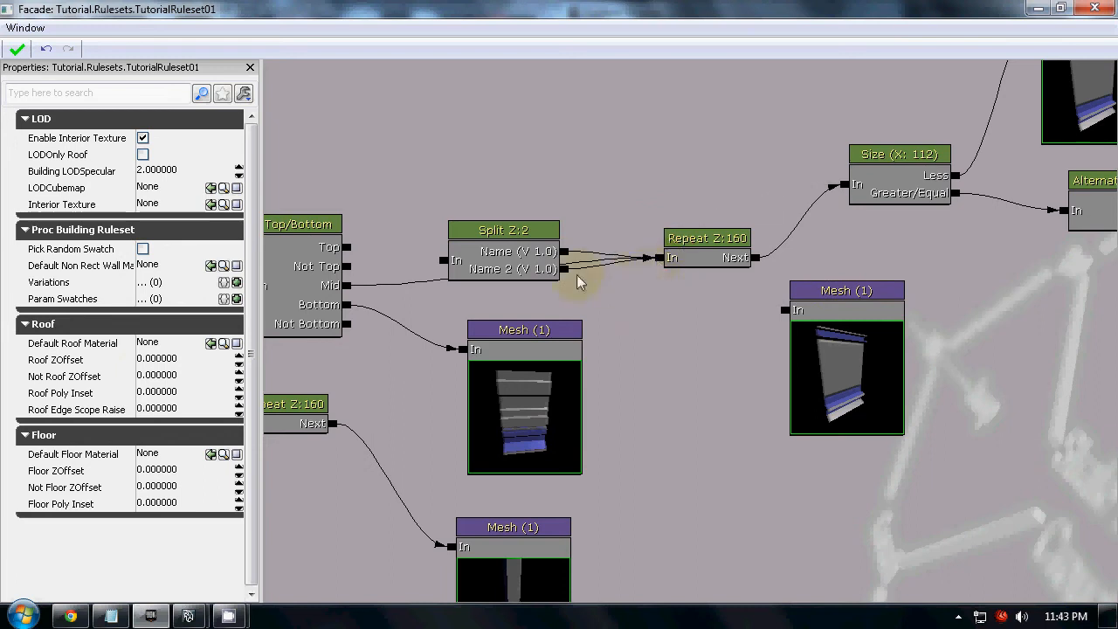
left_click_drag(347, 284, 445, 259)
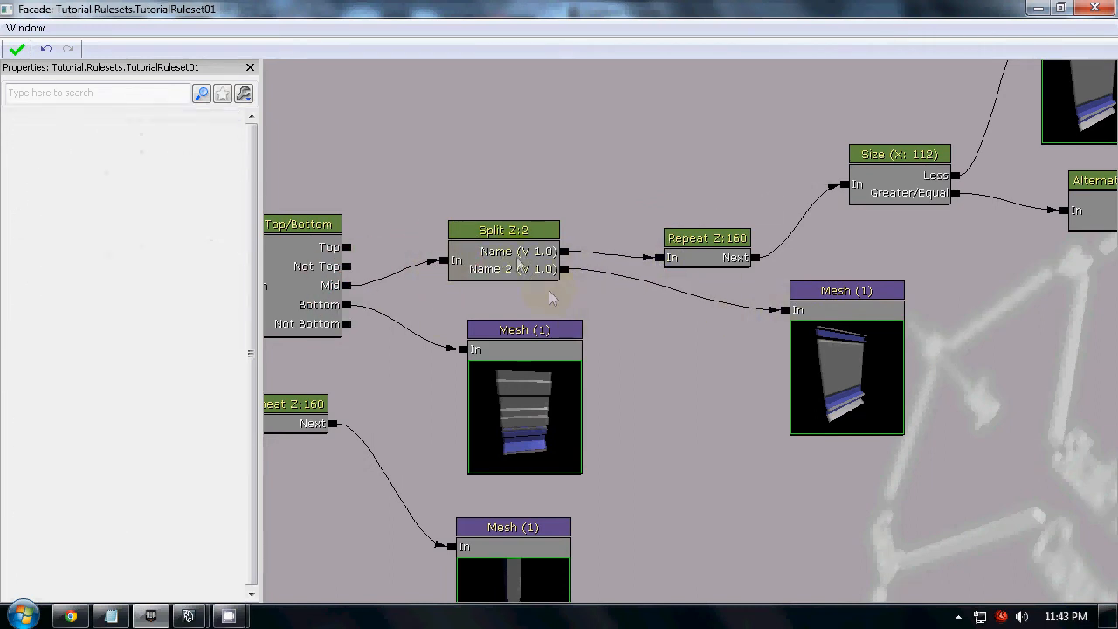
Rename the first split entry Top and relink its output to the Repeat node
left_click(524, 260)
type("Top")
key("Return")
left_click_drag(563, 251, 659, 268)
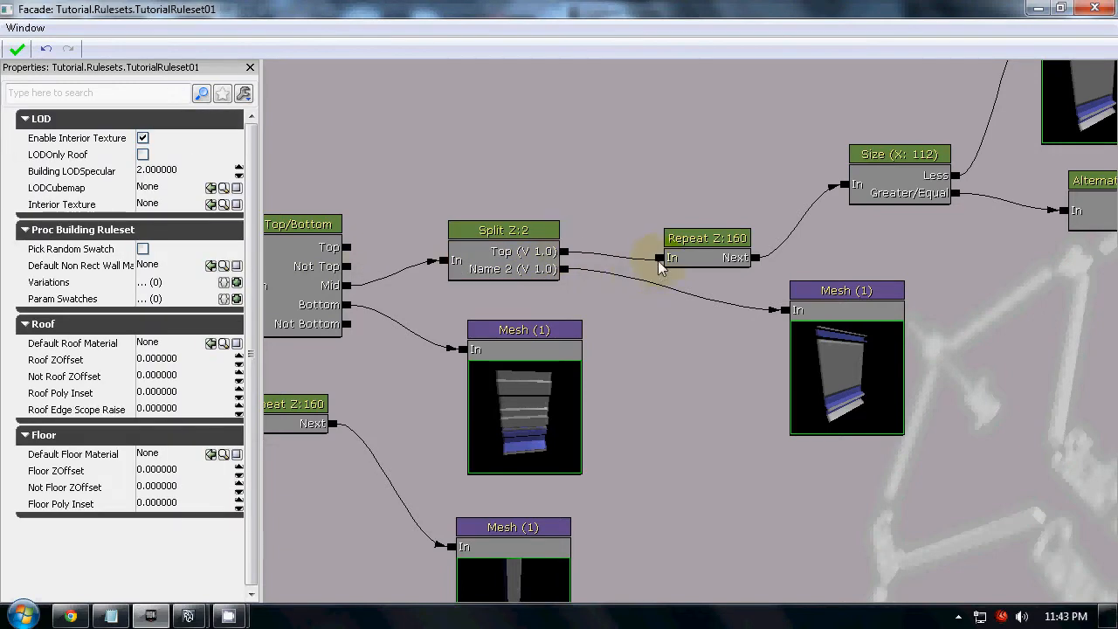
left_click(506, 253)
left_click(132, 229)
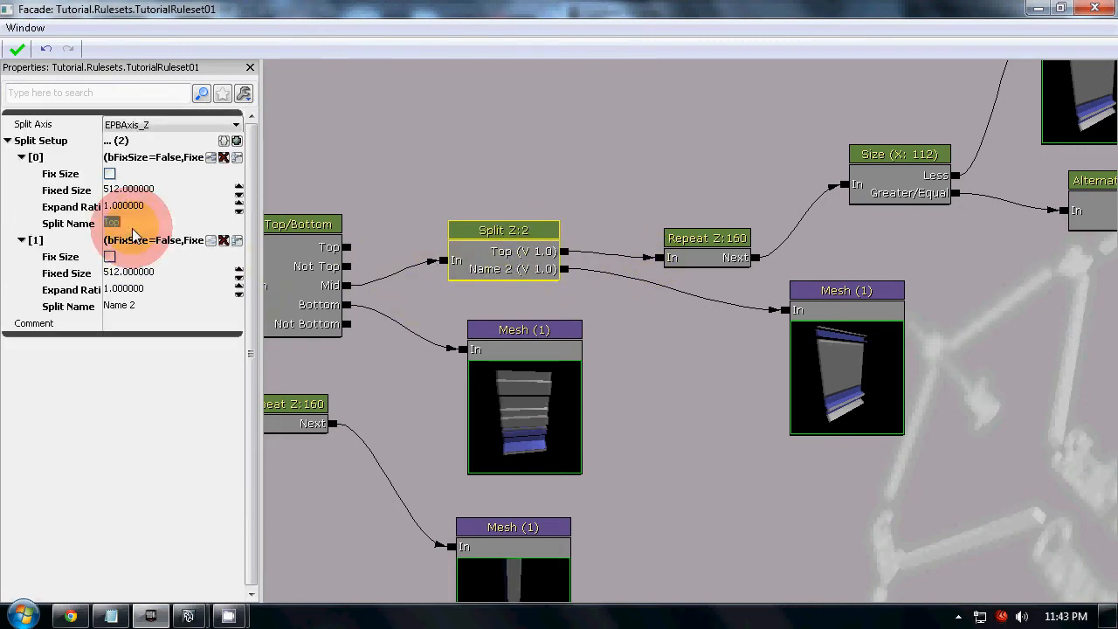
type("Bottom")
key("Return")
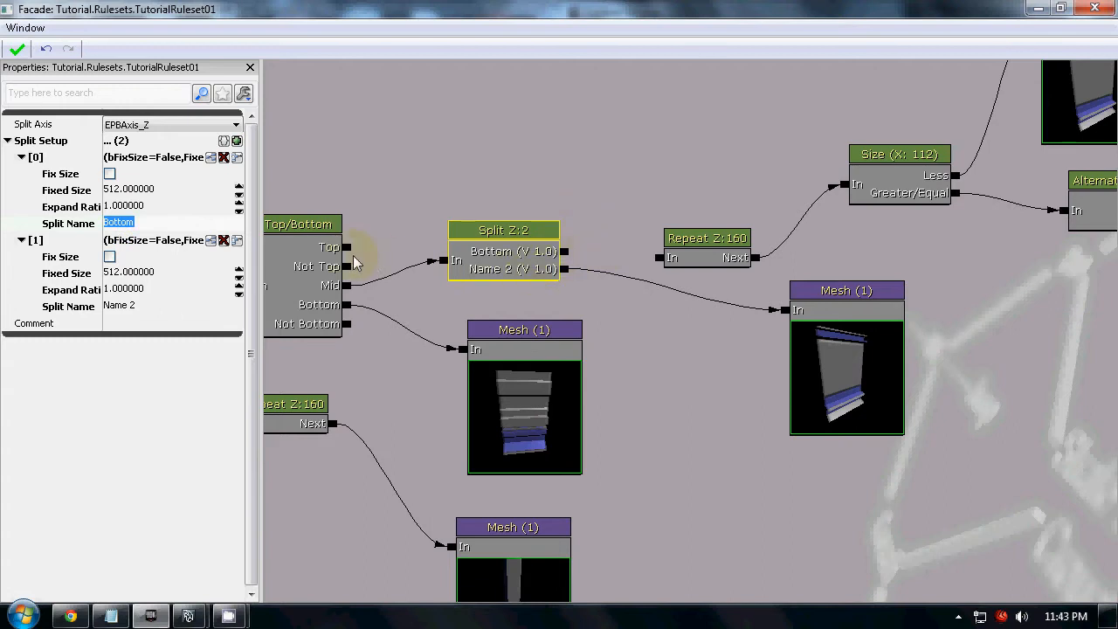
key("Return")
Rename the second split entry Bottom, then relink Top to the Repeat node and Bottom to the duplicated Mesh node
left_click(151, 305)
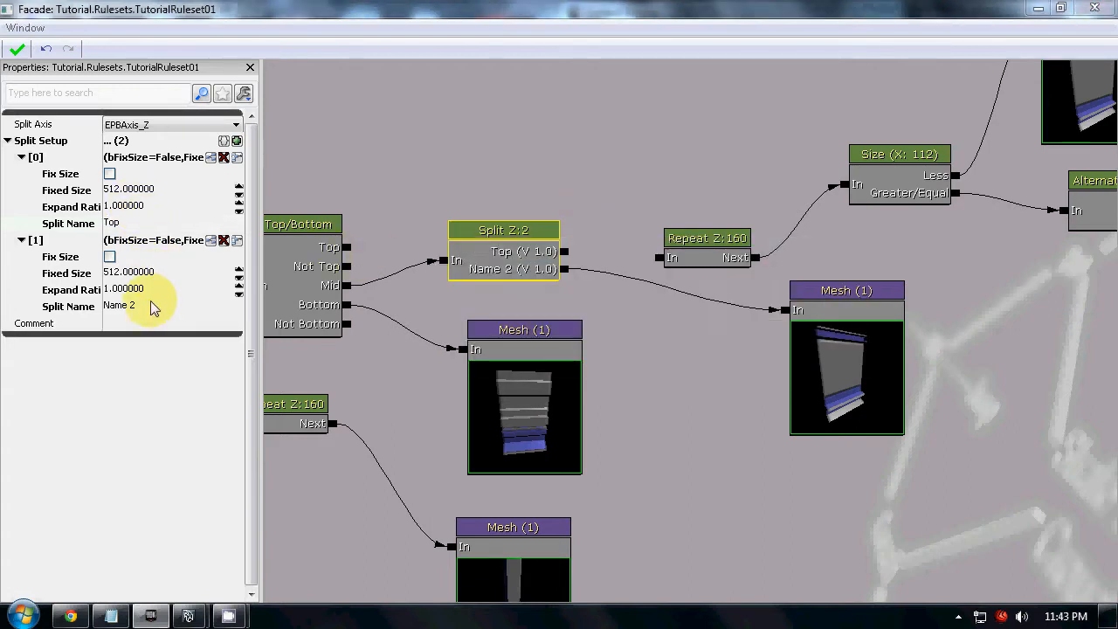
type("Bottom")
key("Return")
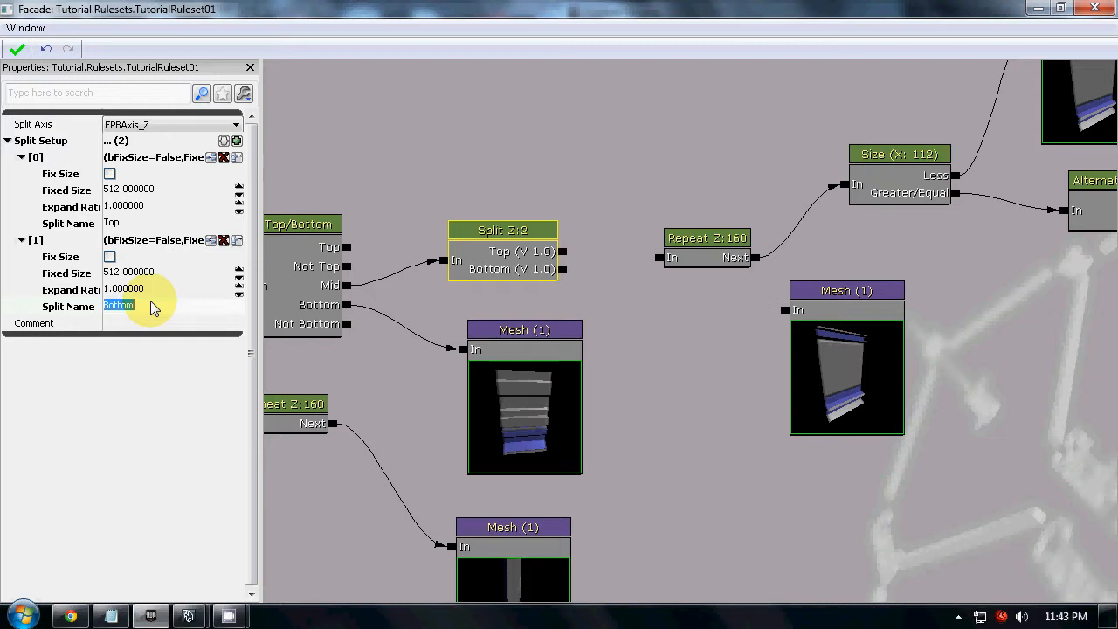
left_click_drag(561, 251, 660, 258)
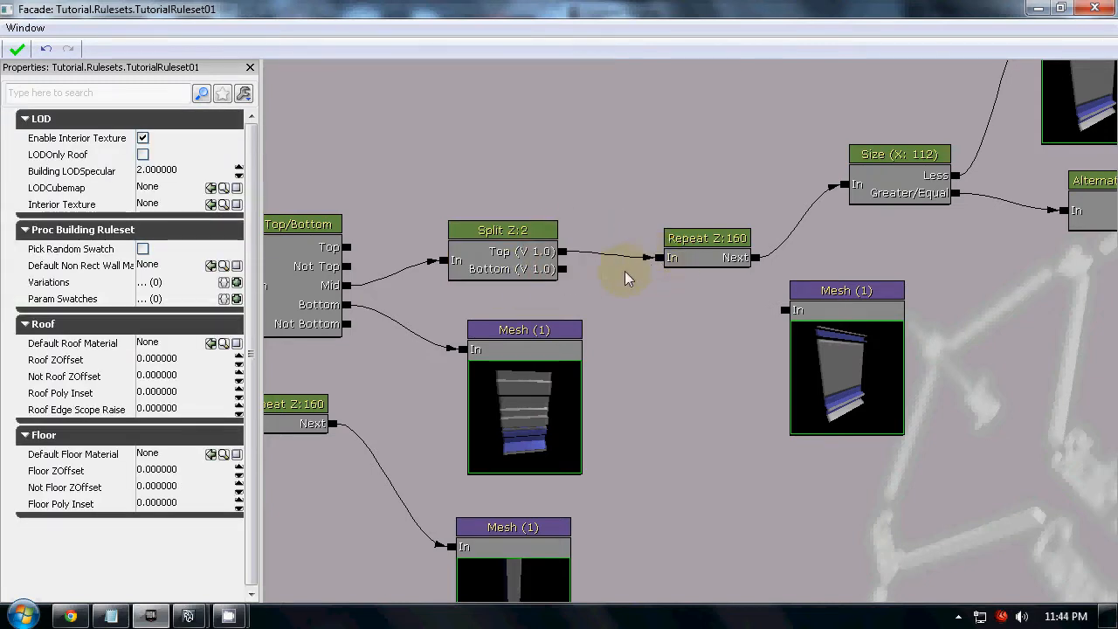
left_click_drag(564, 269, 786, 312)
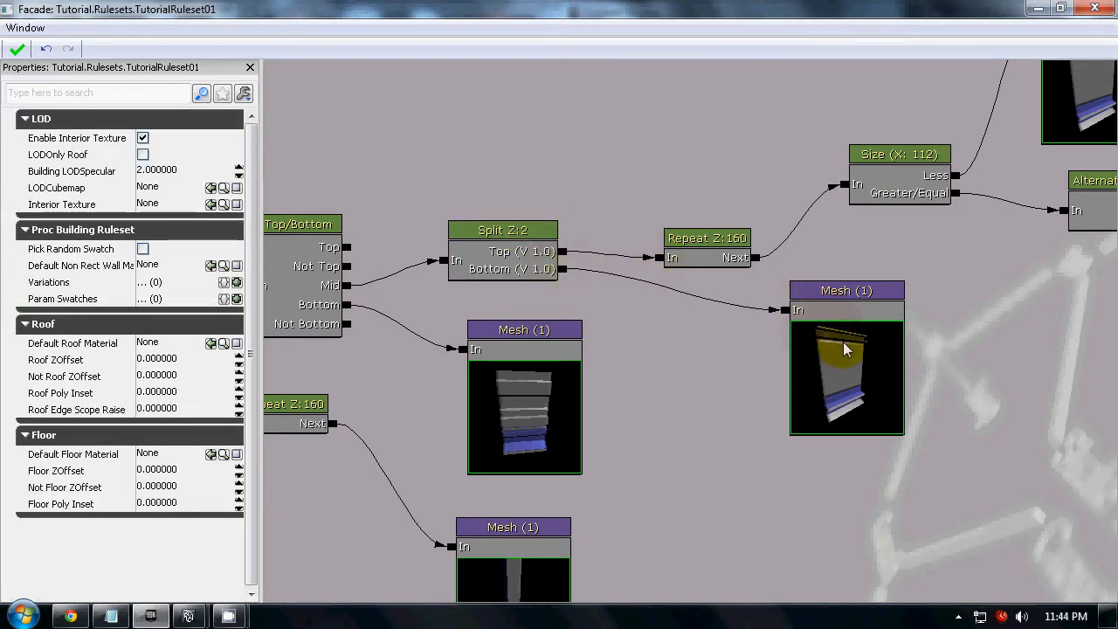
Select the duplicated Mesh node and restore the Facade window to its smaller size beside the level viewports
left_click(847, 351)
left_click_drag(887, 381, 763, 391, "ctrl")
left_click_drag(421, 10, 926, 81)
Widen the procedural building by pulling its large side face outward in geometry mode, then leave the Geometry Tools
left_click(260, 412)
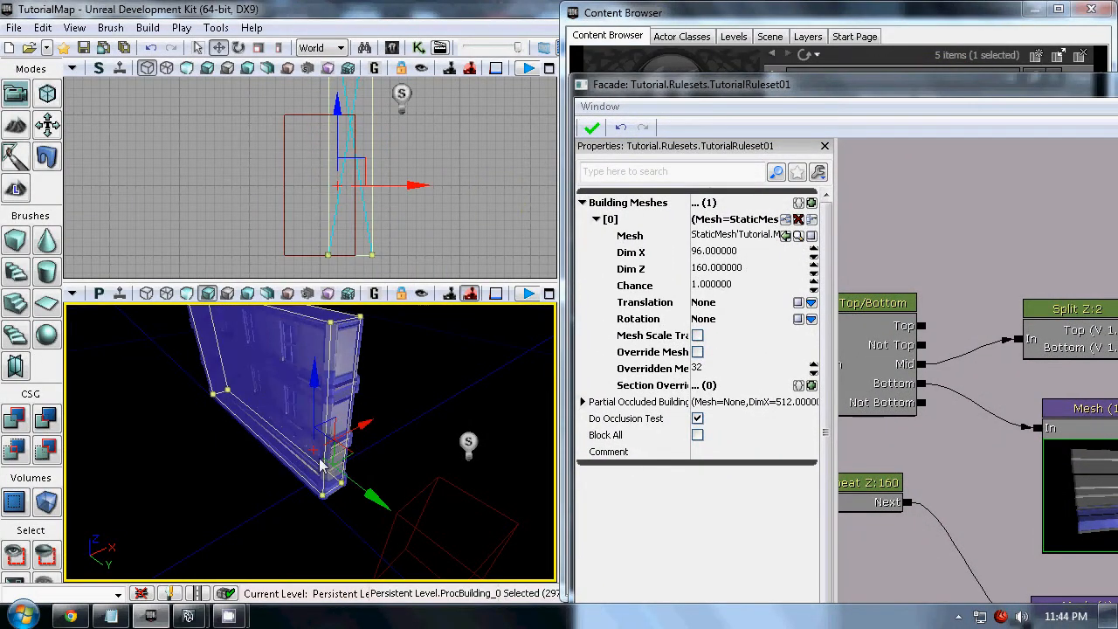
left_click(46, 92)
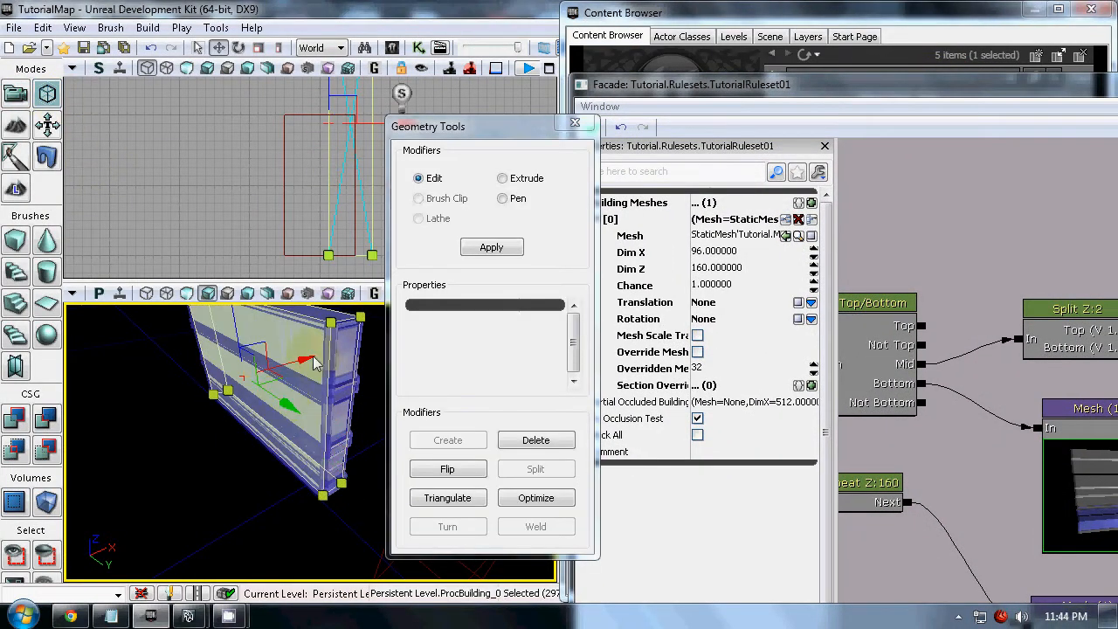
left_click_drag(307, 360, 42, 403)
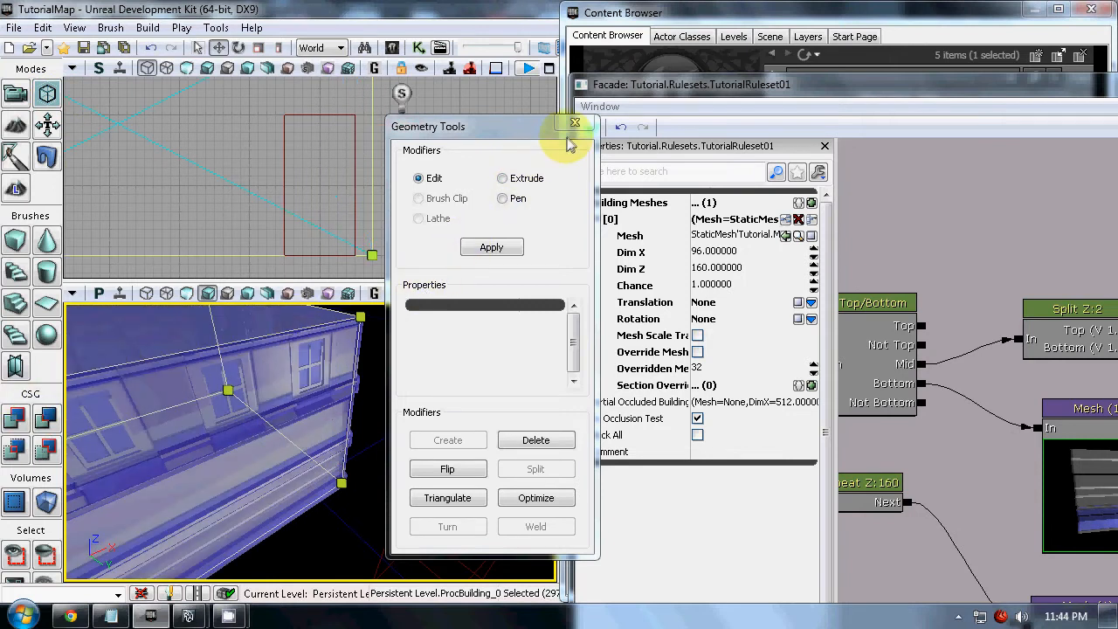
left_click_drag(341, 404, 216, 509)
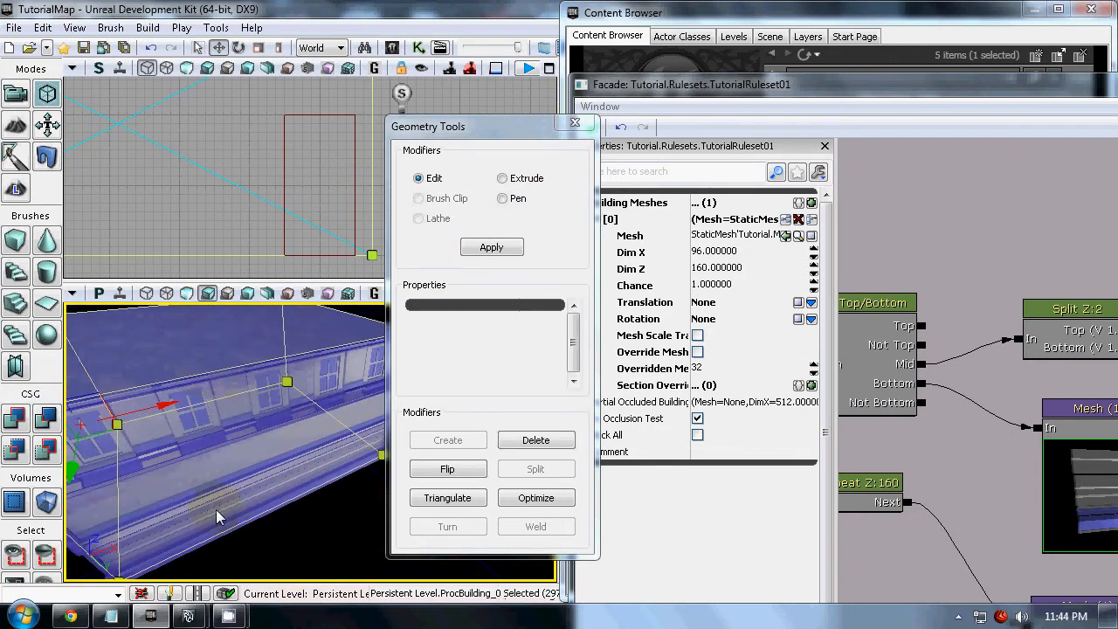
left_click(575, 122)
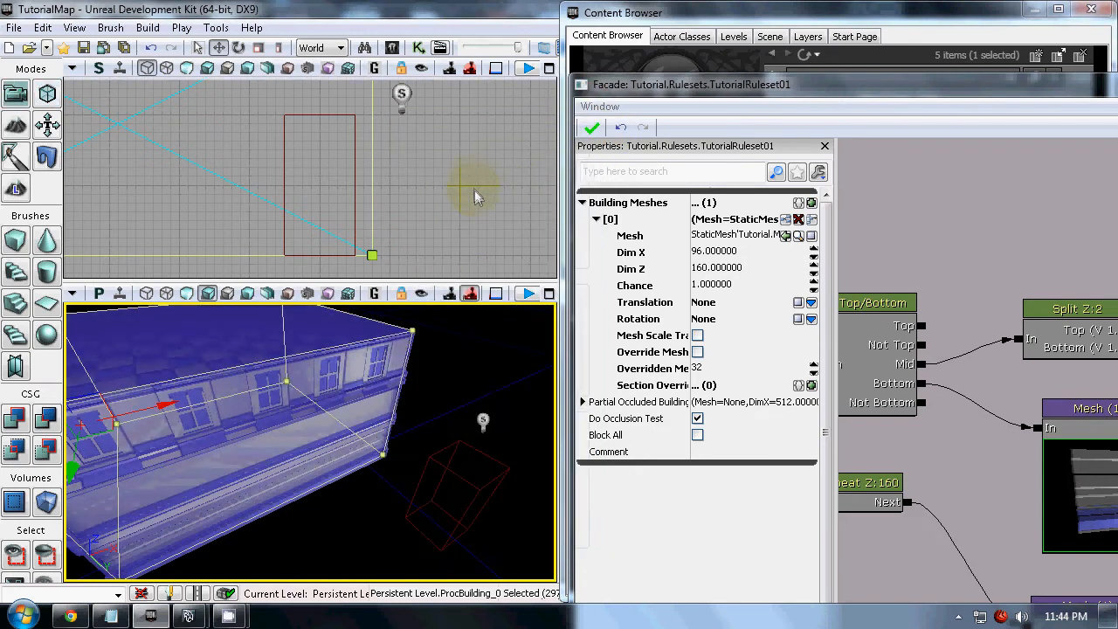
Examine the split facade on the widened building and check the Repeat node's settings
left_click_drag(465, 391, 247, 517)
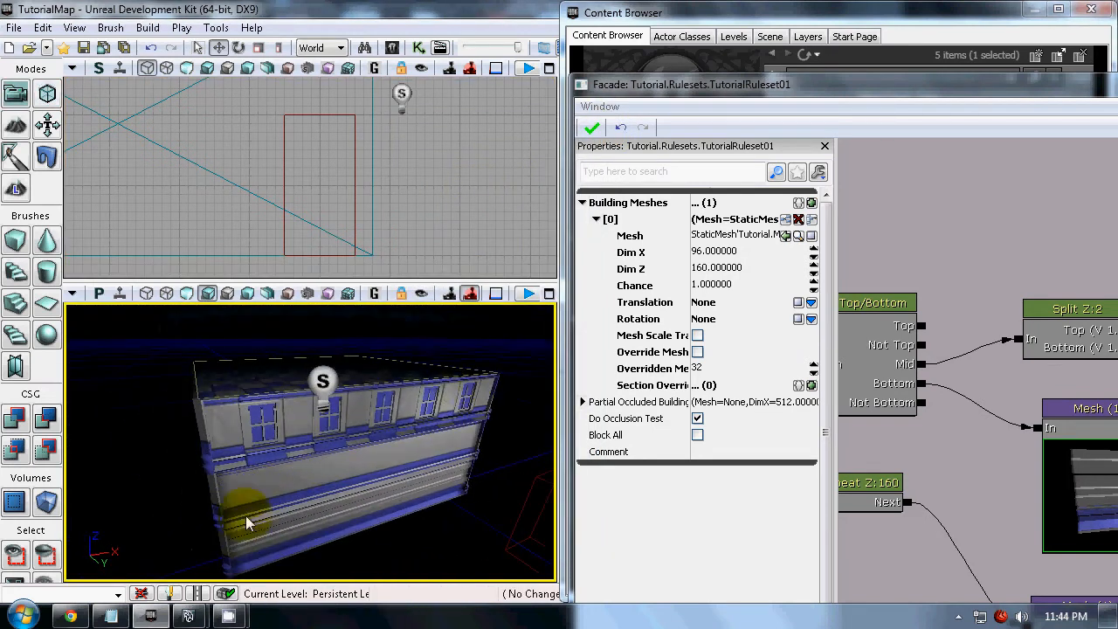
left_click_drag(407, 431, 422, 387)
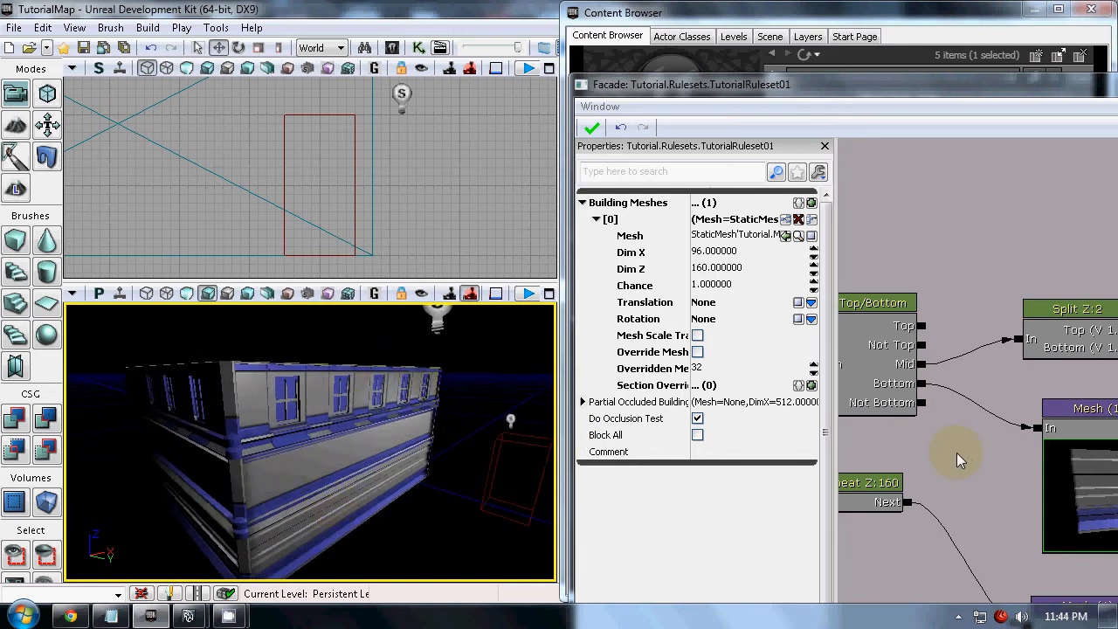
scroll(852, 357, "down", 5)
scroll(996, 336, "up", 3)
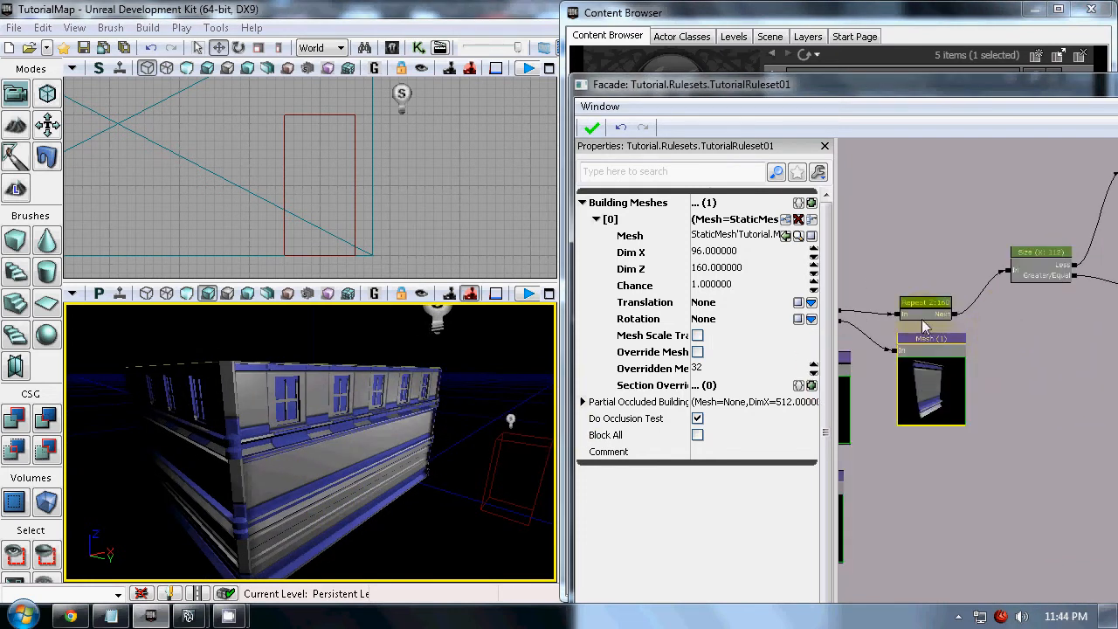
left_click(933, 306)
Make the procedural building taller by raising its top face in geometry mode, then leave the Geometry Tools
left_click_drag(506, 392, 419, 319)
left_click(331, 384)
right_click(329, 385)
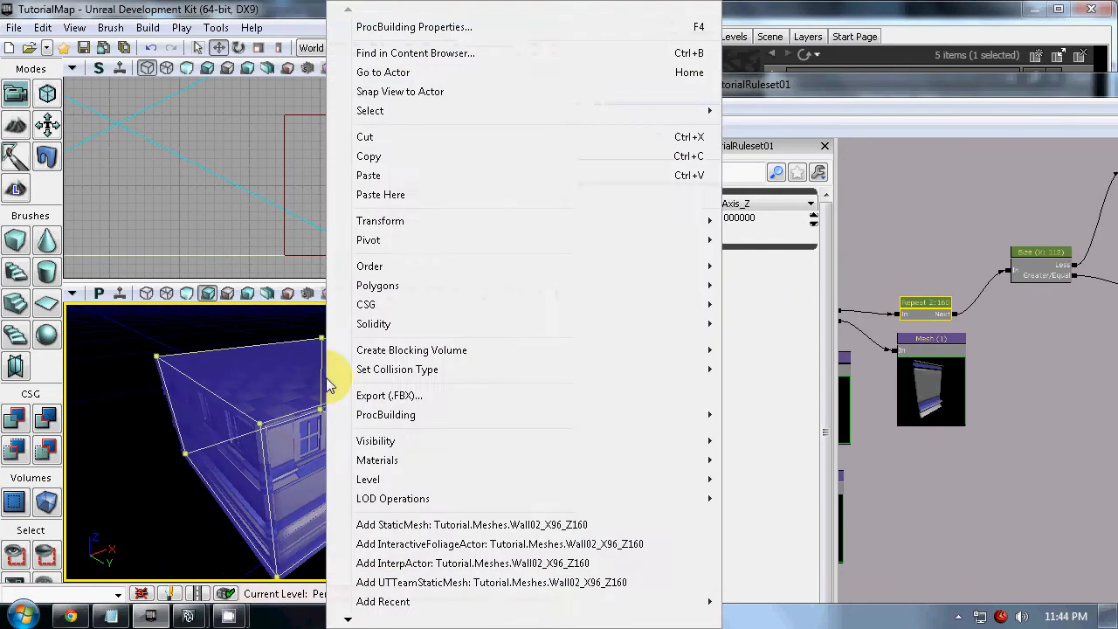
left_click(45, 101)
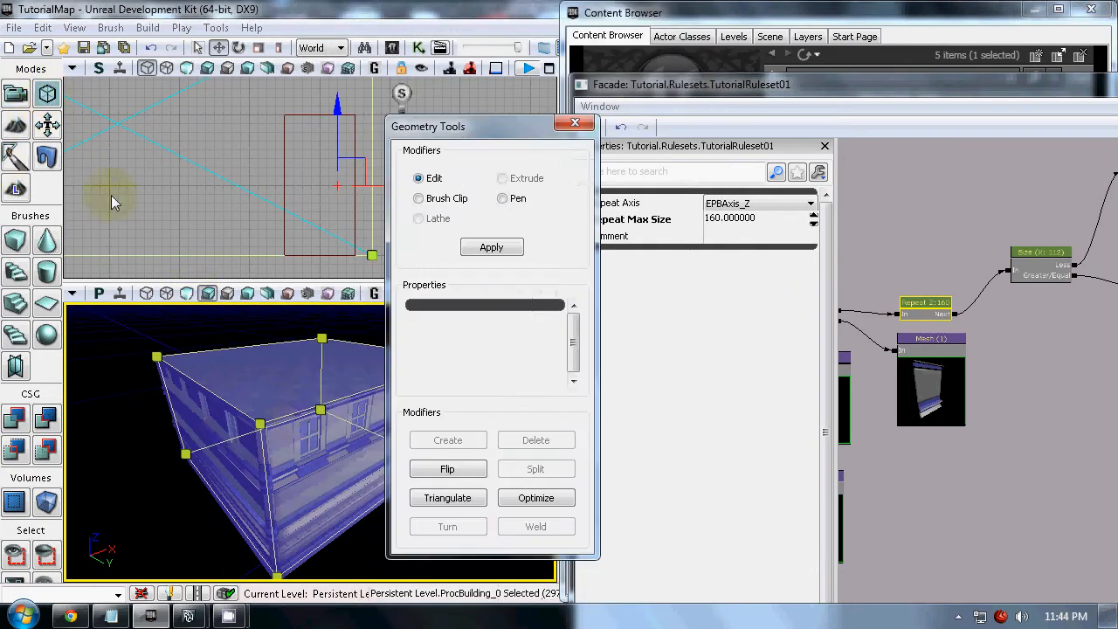
left_click(299, 395)
left_click_drag(307, 308, 306, 144)
left_click(580, 124)
left_click(471, 202)
Compare the tall building's lower wall section with the Mesh node linked to the Split node's Bottom output
right_click_drag(389, 426, 466, 367)
left_click_drag(928, 489, 984, 478)
left_click(1001, 376)
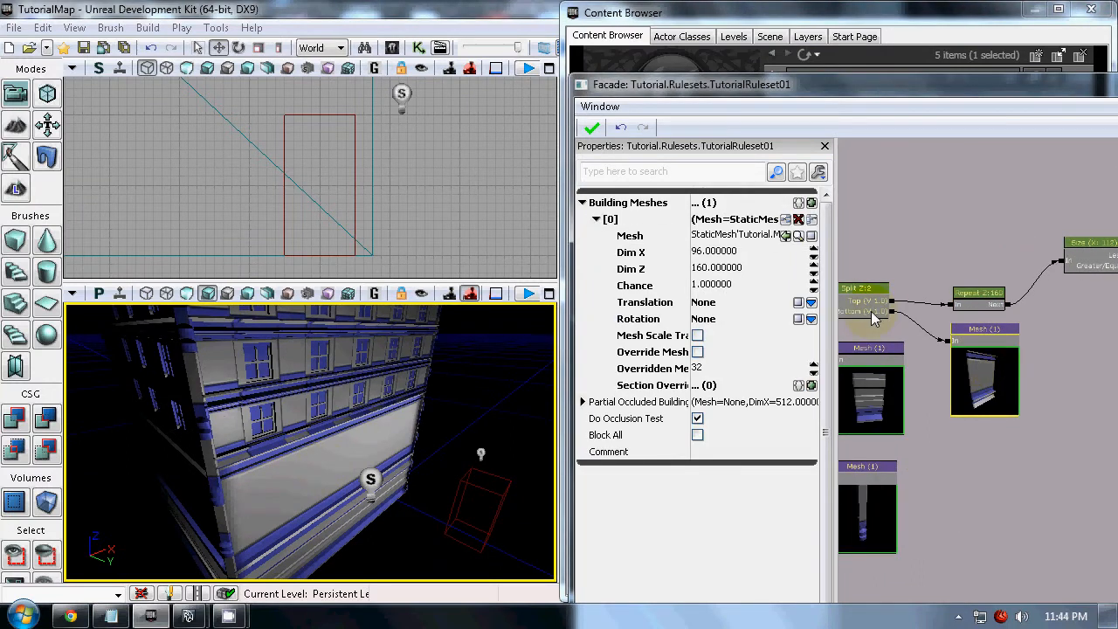
left_click(358, 524)
left_click_drag(436, 581, 441, 577)
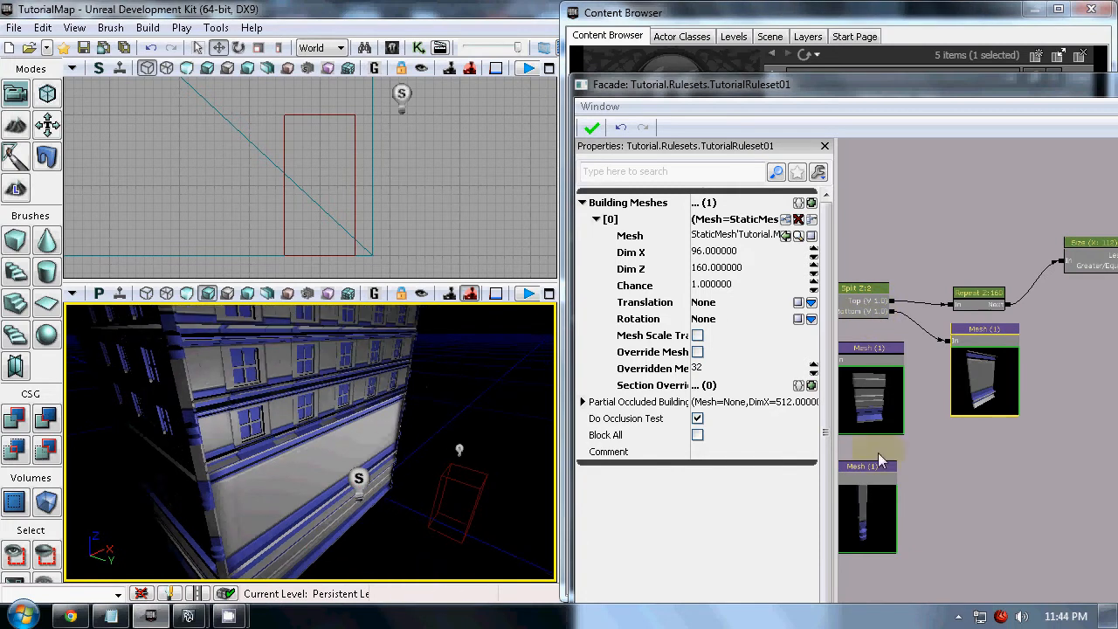
Enable Fix Size for the Bottom split entry, set its Fixed Size to 160, and reapply the ruleset
left_click(861, 308)
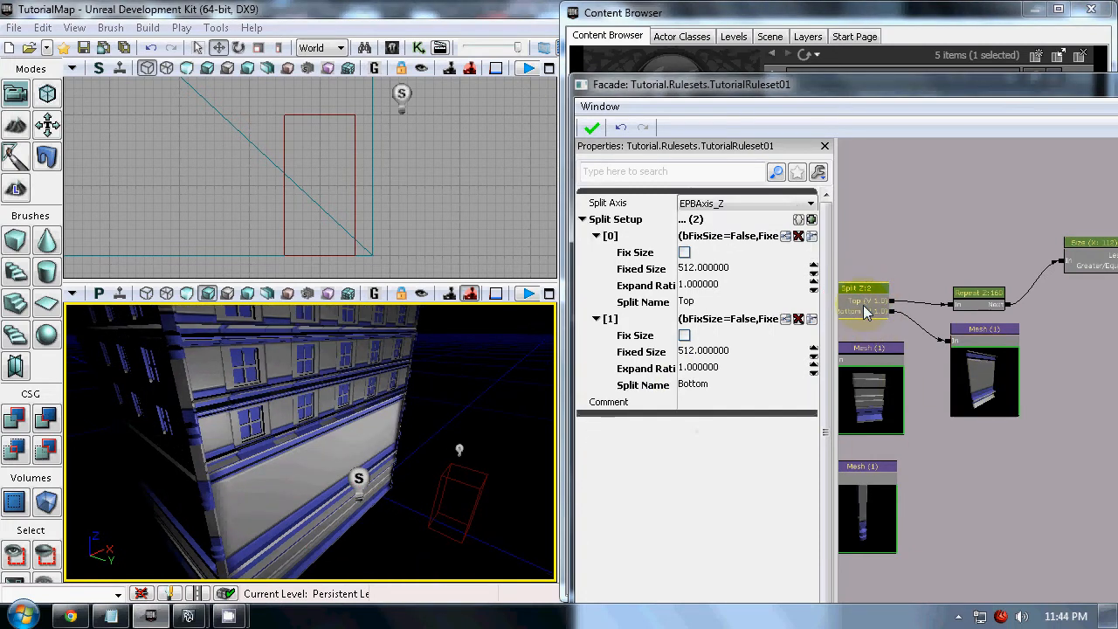
left_click(684, 335)
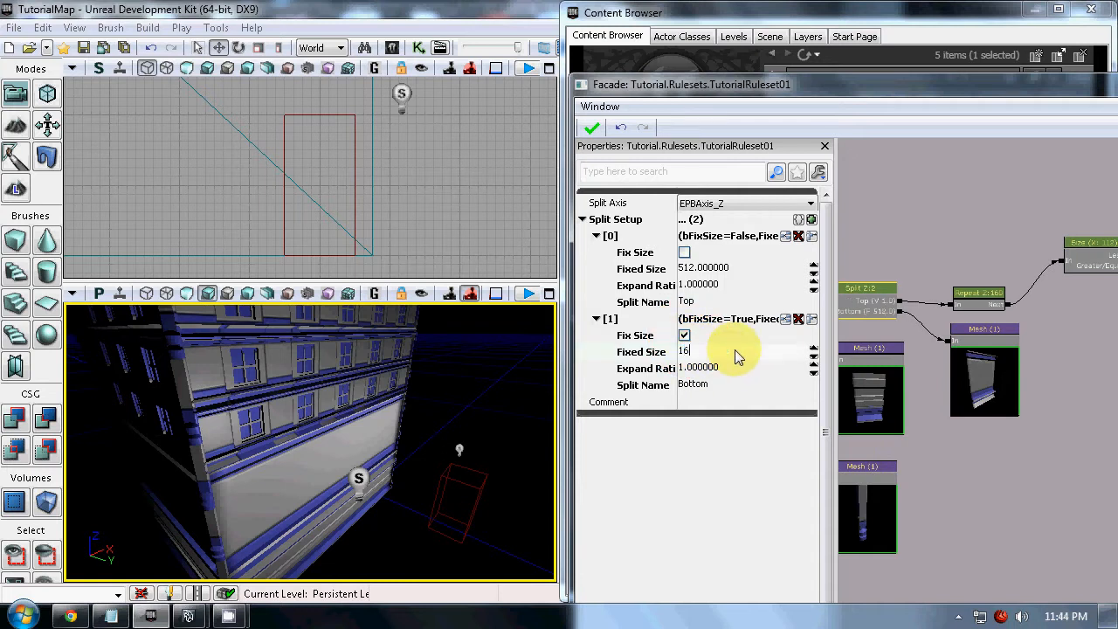
left_click(592, 127)
Inspect the building's lower wall section from several angles with the fixed-size split applied
middle_click_drag(452, 395, 391, 582)
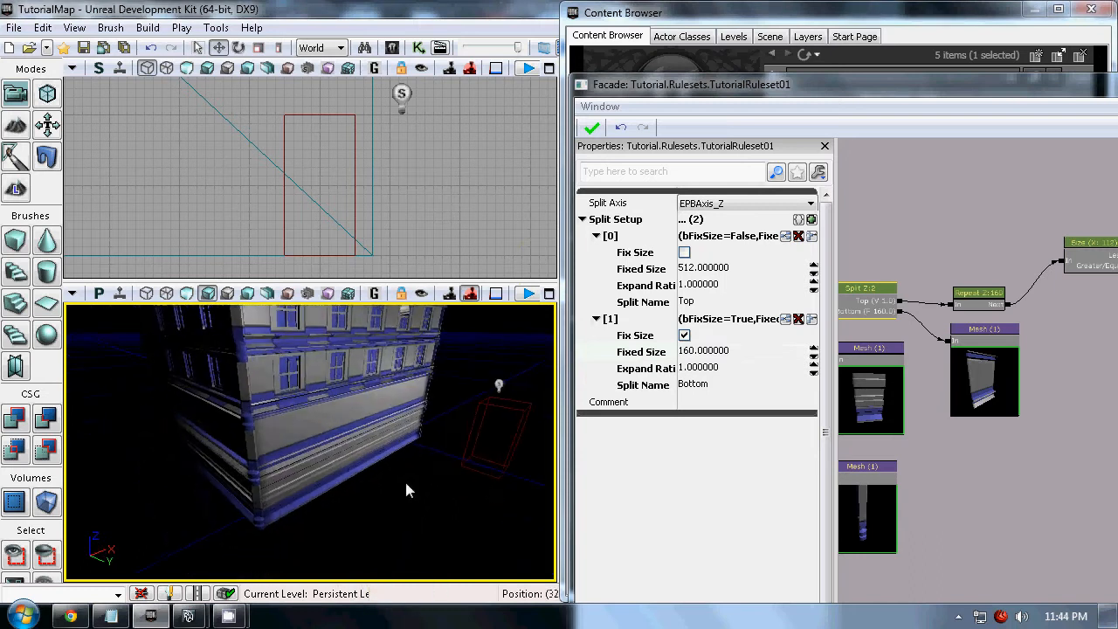
left_click_drag(406, 482, 392, 395)
right_click_drag(392, 392, 353, 309)
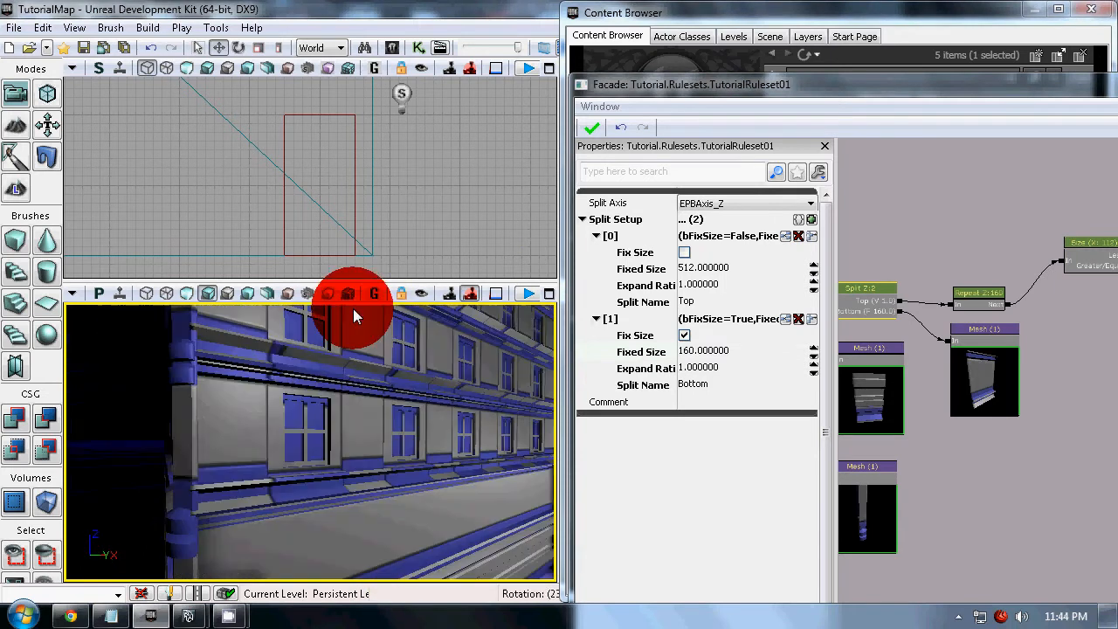
middle_click_drag(353, 309, 361, 405)
right_click_drag(361, 405, 436, 473)
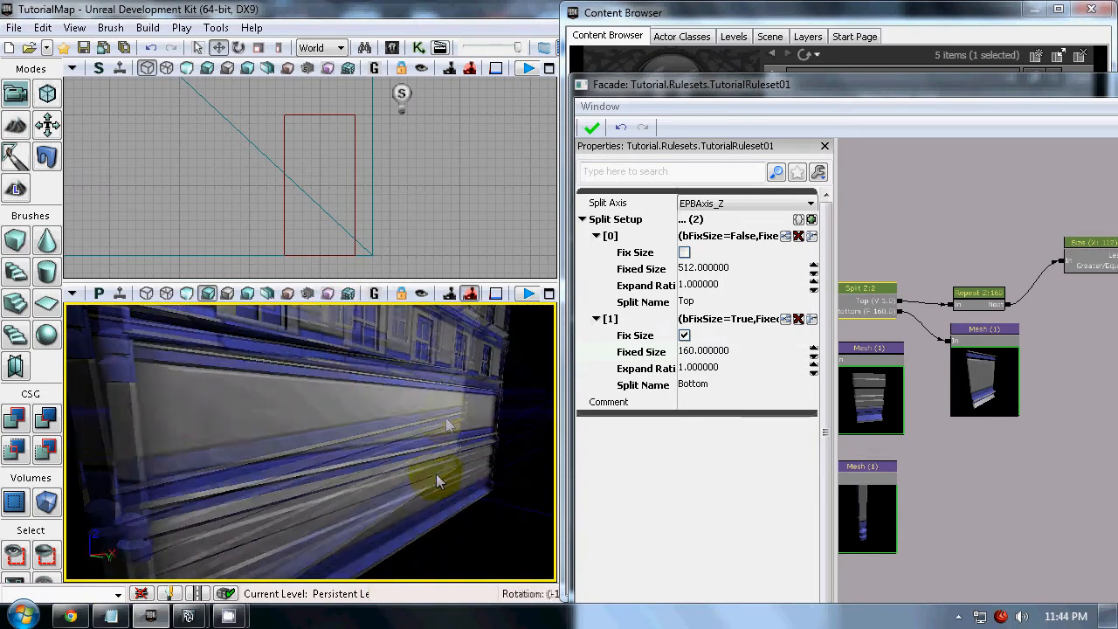
left_click_drag(431, 411, 429, 589)
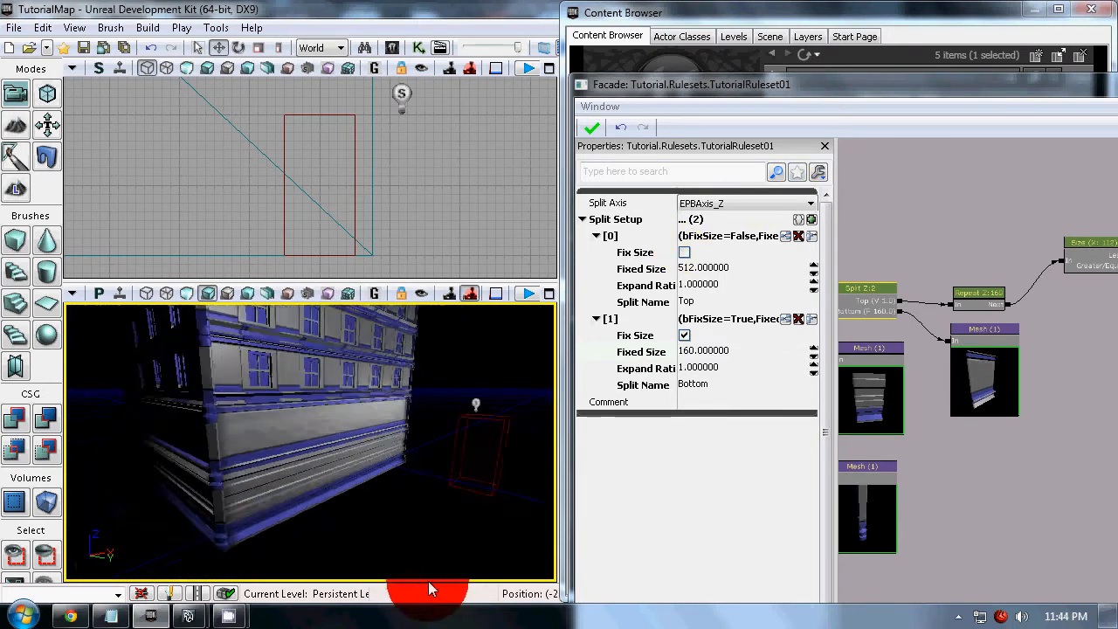
Examine the building's lower wall section from several angles against the Split node's fixed-size Bottom entry
right_click_drag(430, 489, 429, 360)
right_click_drag(433, 398, 456, 485)
left_click_drag(455, 453, 471, 336)
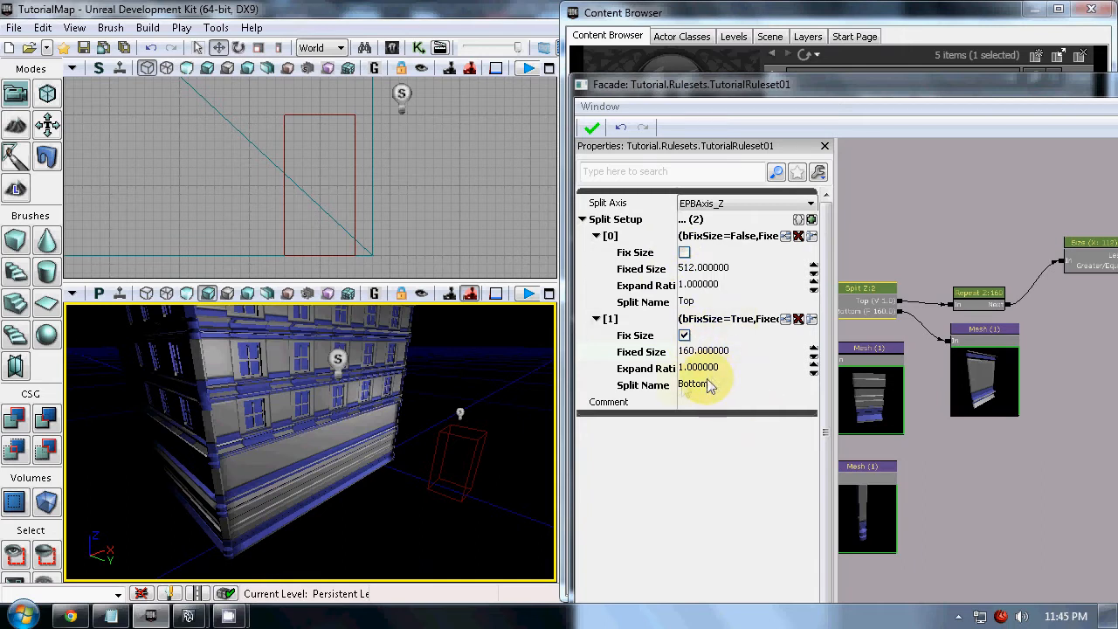
left_click_drag(429, 429, 545, 381)
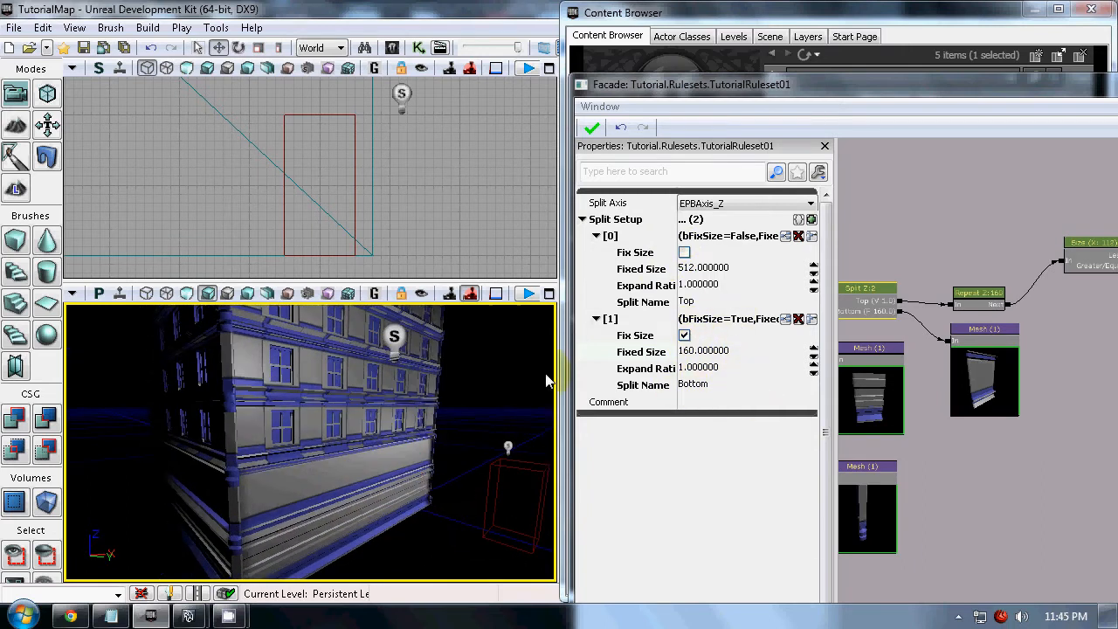
left_click(703, 350)
left_click(737, 354)
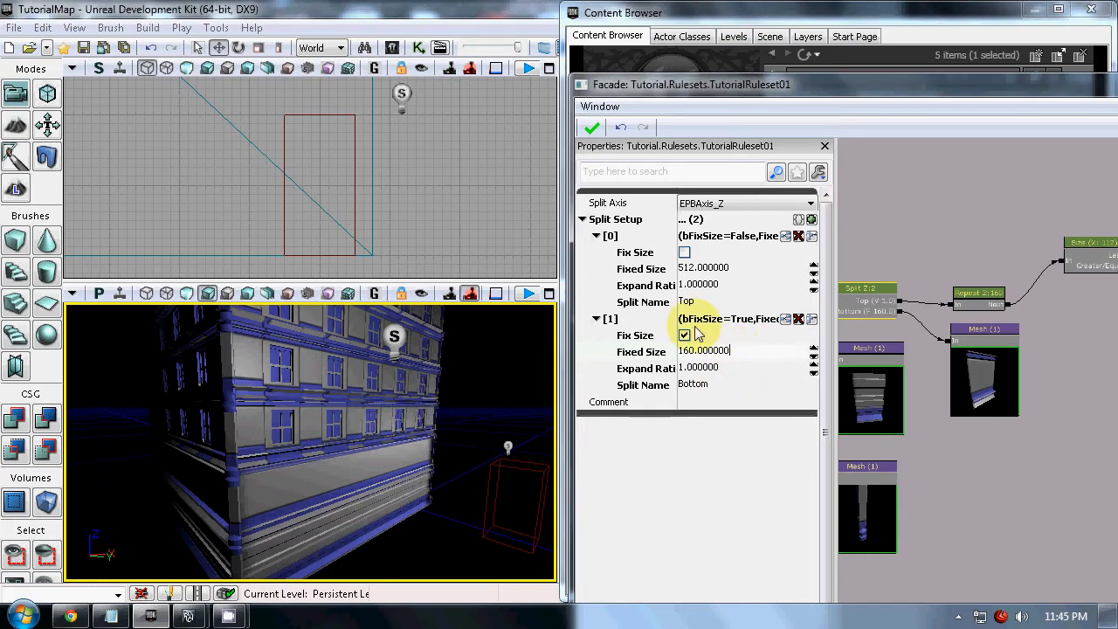
left_click_drag(405, 480, 251, 467)
left_click(452, 406)
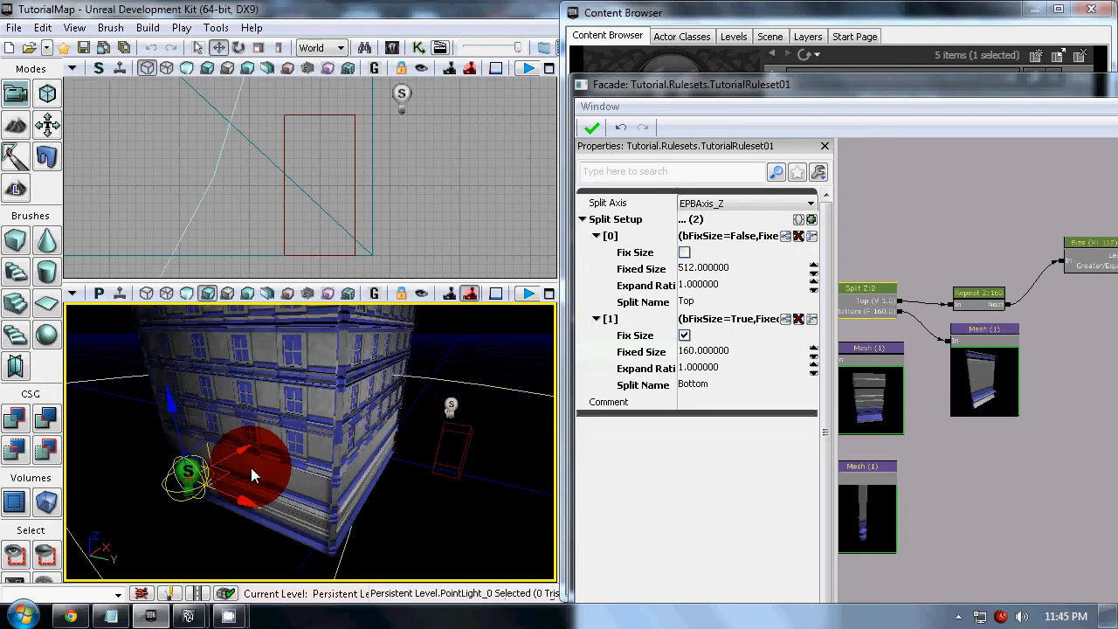
left_click_drag(474, 374, 559, 349)
right_click_drag(558, 344, 559, 345)
Review the Top/Bottom node's extract settings and its links to the Split and Mesh nodes
left_click_drag(962, 477, 1009, 472)
scroll(991, 470, "down", 5)
scroll(913, 427, "up", 4)
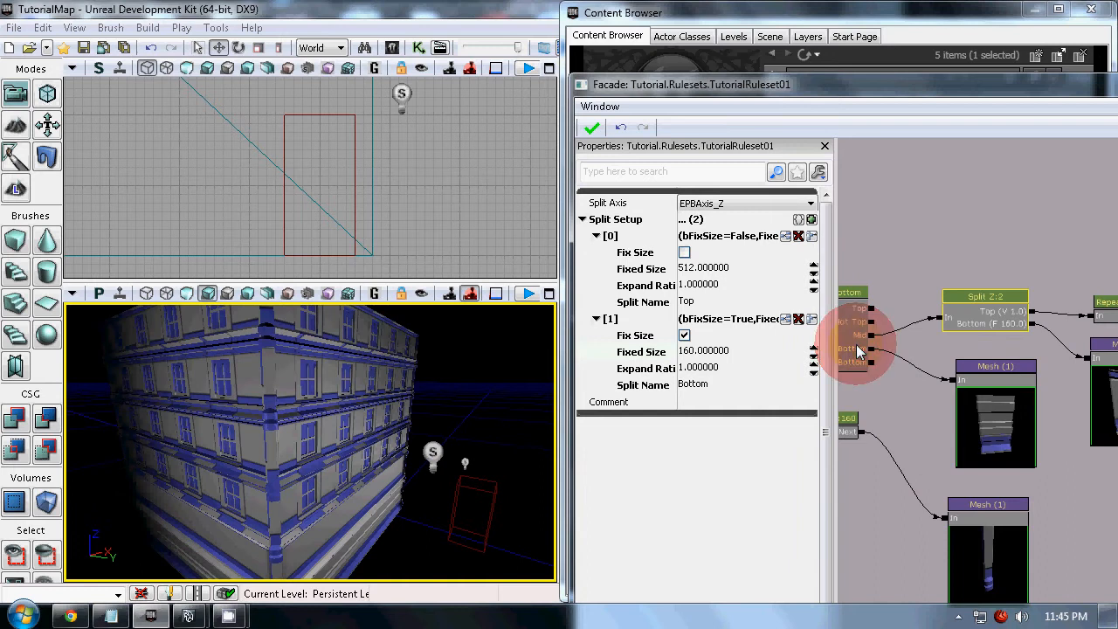
left_click(856, 344)
left_click_drag(909, 393, 947, 396)
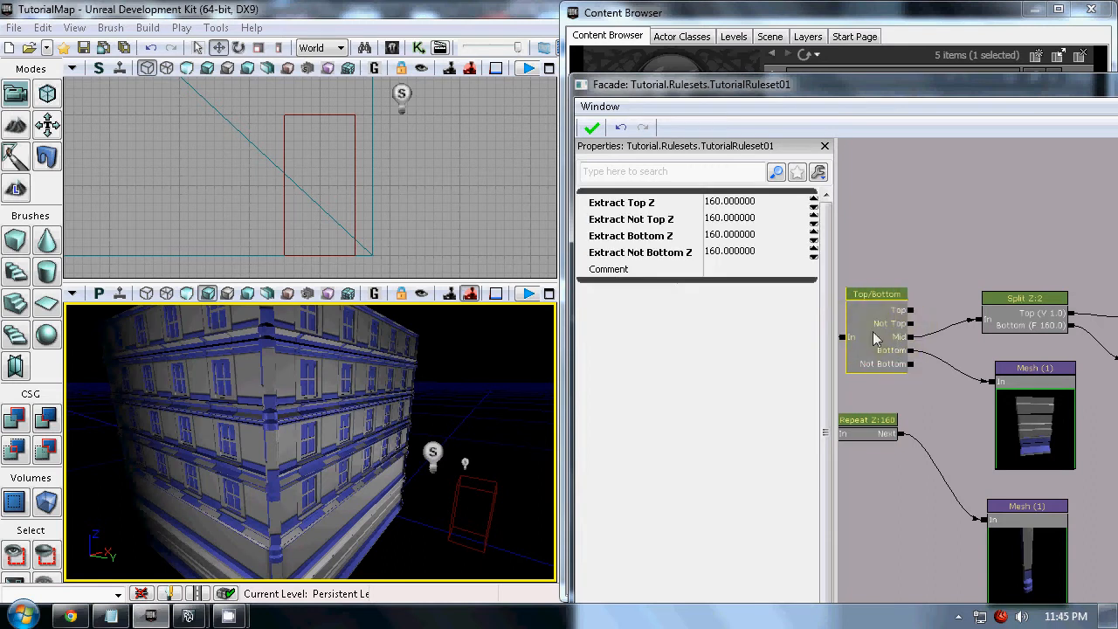
left_click_drag(955, 395, 945, 369)
scroll(933, 363, "down", 3)
Compare the Split node's Z-axis setup with the Top/Bottom node's fixed set of outputs
left_click(995, 315)
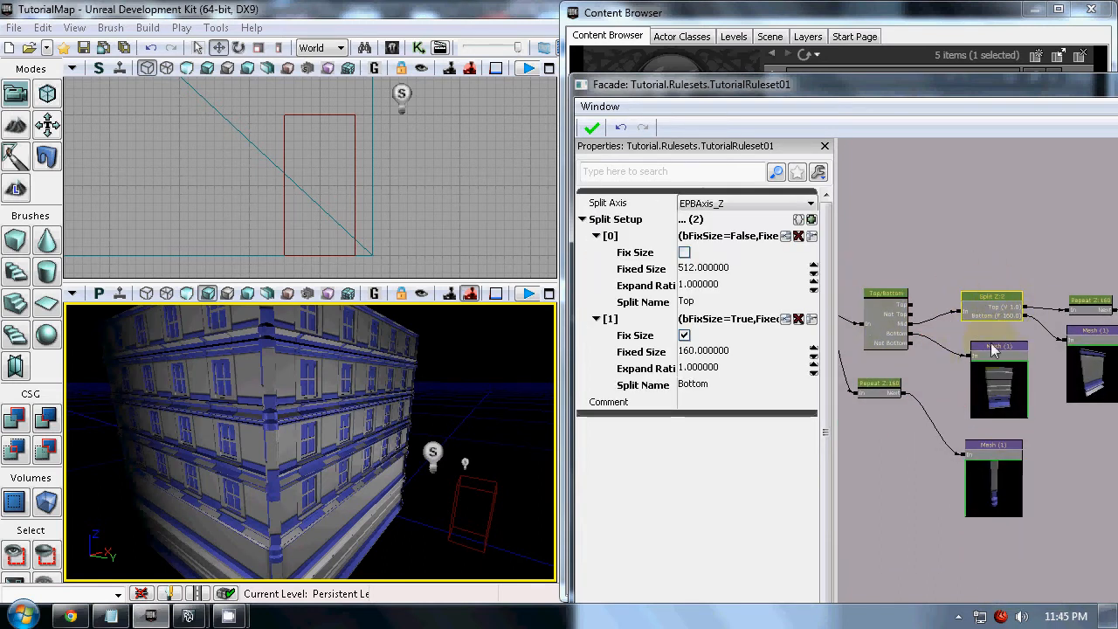
left_click(922, 364)
left_click(891, 330)
scroll(907, 370, "up", 4)
left_click(897, 345)
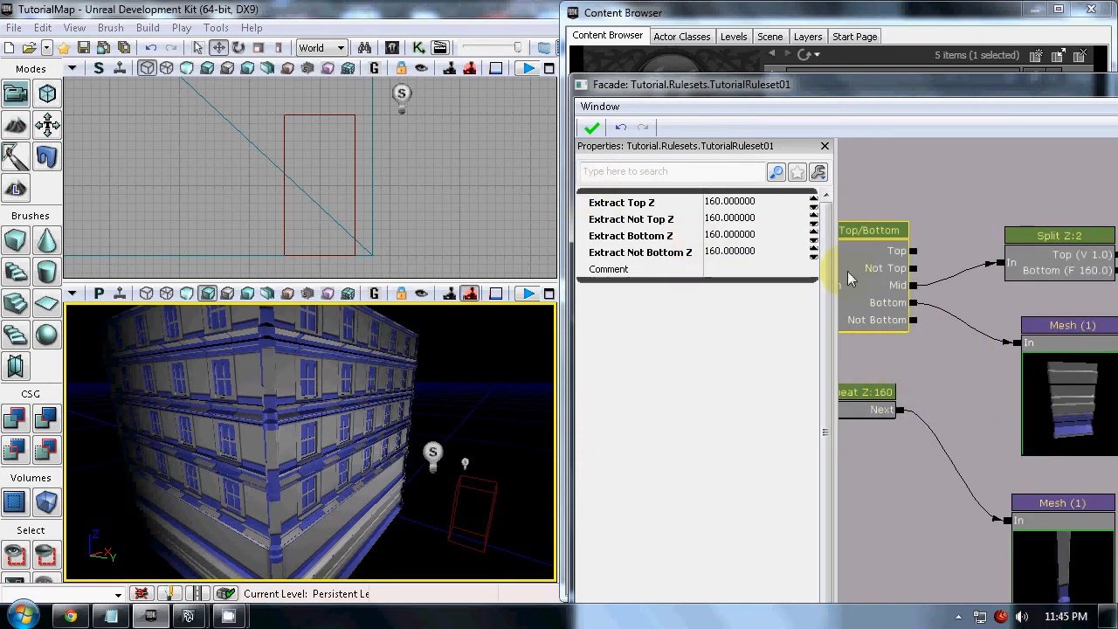
scroll(872, 303, "down", 4)
left_click(930, 349)
left_click_drag(930, 349, 910, 362)
left_click(931, 351)
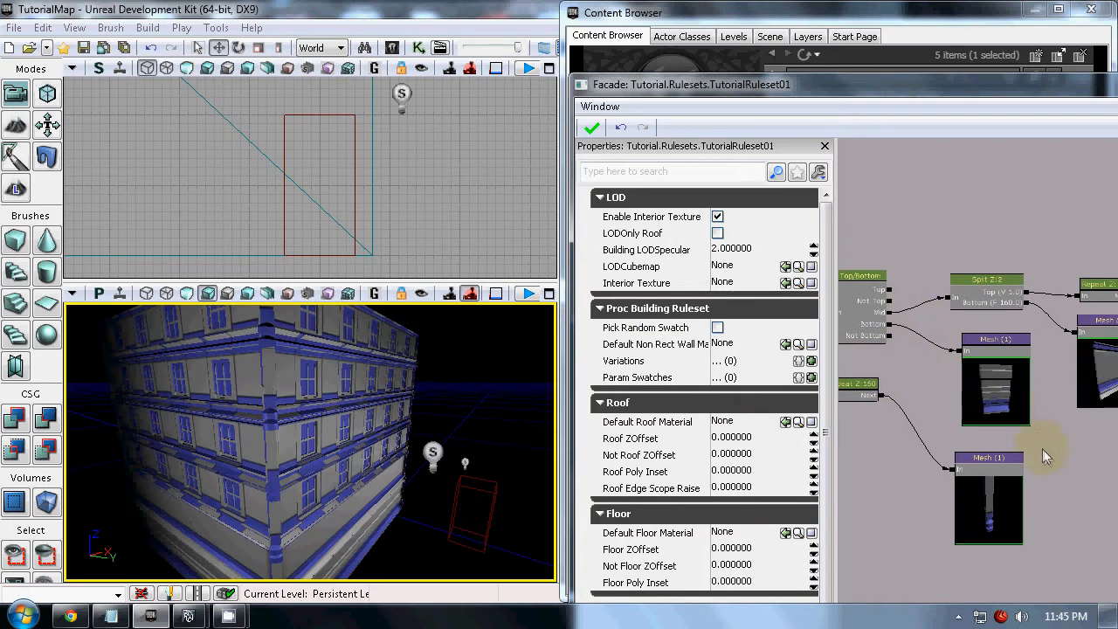
left_click_drag(890, 300, 922, 265)
left_click(889, 325)
Add a SubRuleset node in the empty graph area below the Mesh node on the Split node's Bottom output
left_click_drag(964, 419, 892, 350)
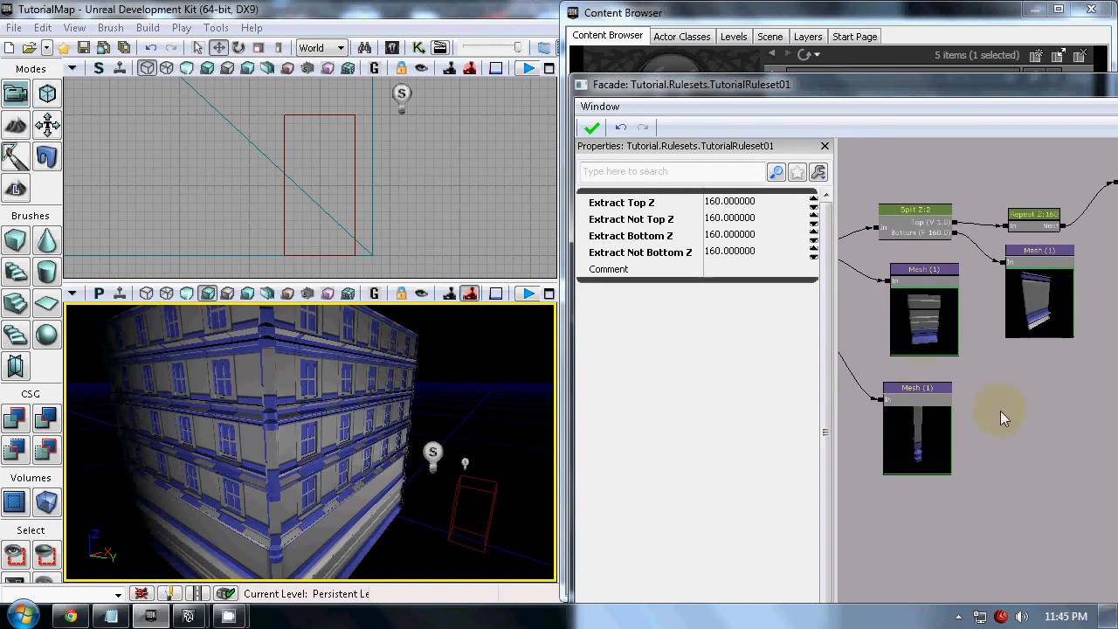
left_click(1016, 362)
right_click(1017, 362)
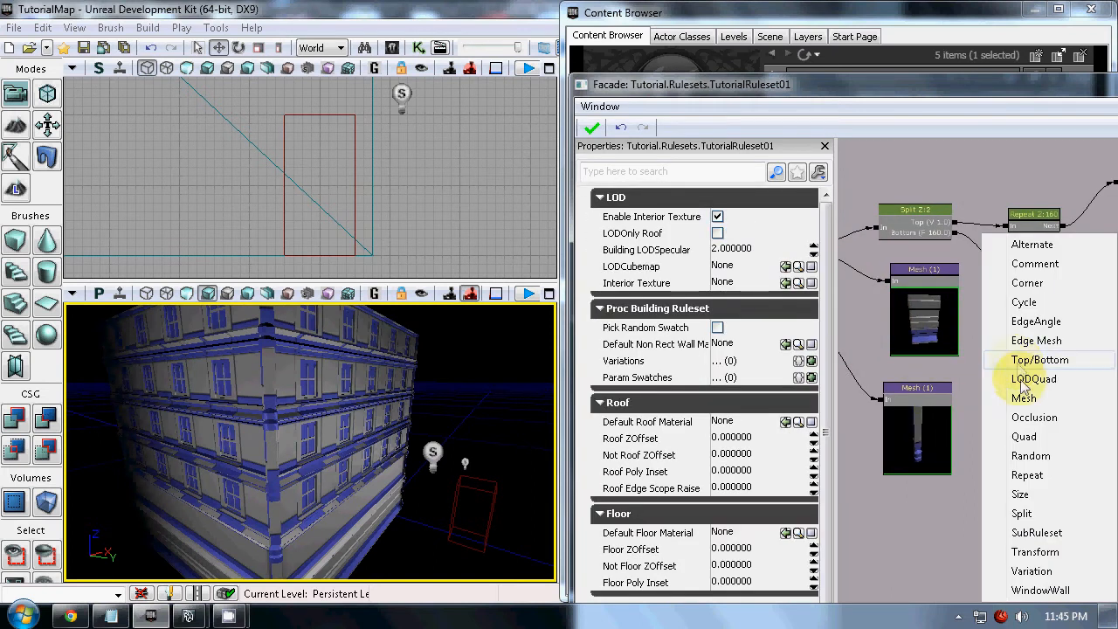
left_click(1043, 532)
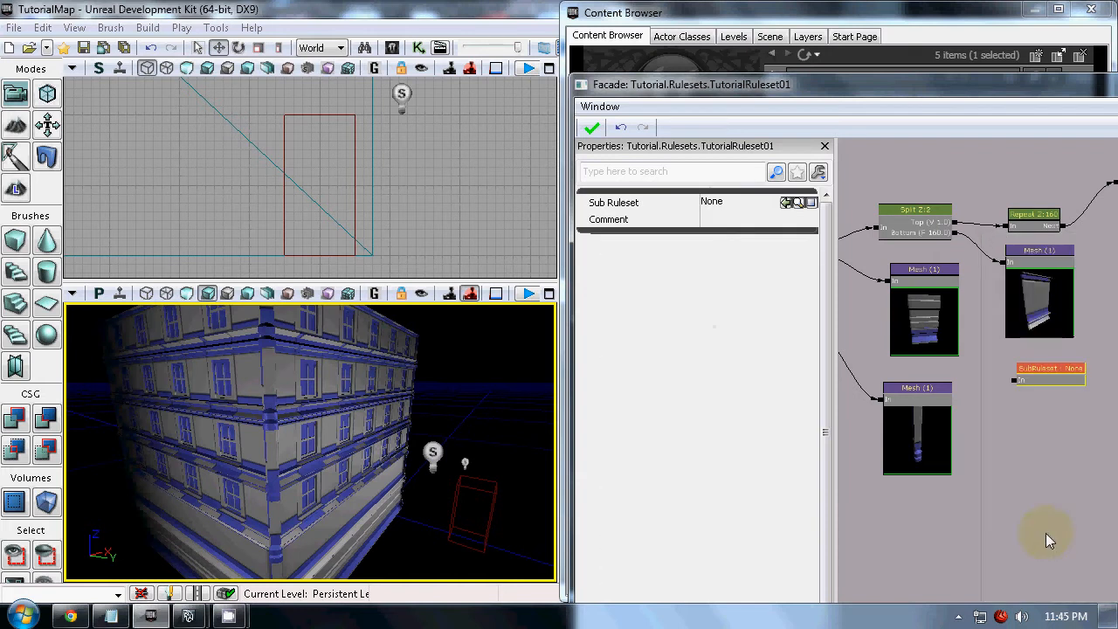
left_click_drag(957, 448, 784, 427)
left_click_drag(869, 351, 902, 357)
left_click(915, 369)
left_click_drag(953, 404, 989, 408, "ctrl")
left_click(960, 367)
scroll(958, 420, "down", 3)
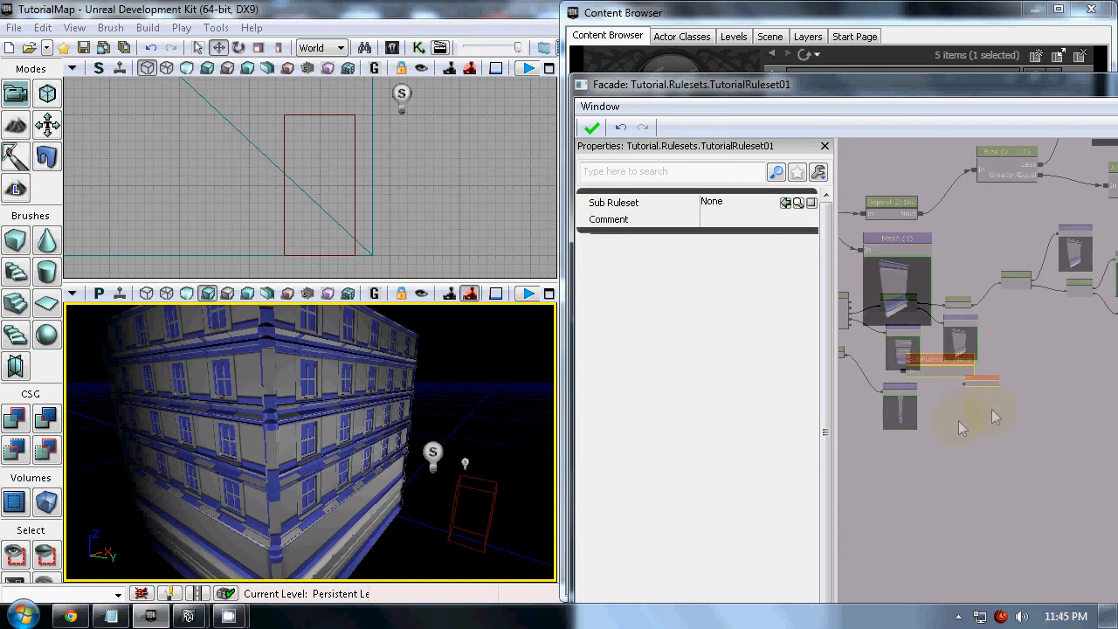
scroll(985, 405, "up", 2)
right_click(958, 411)
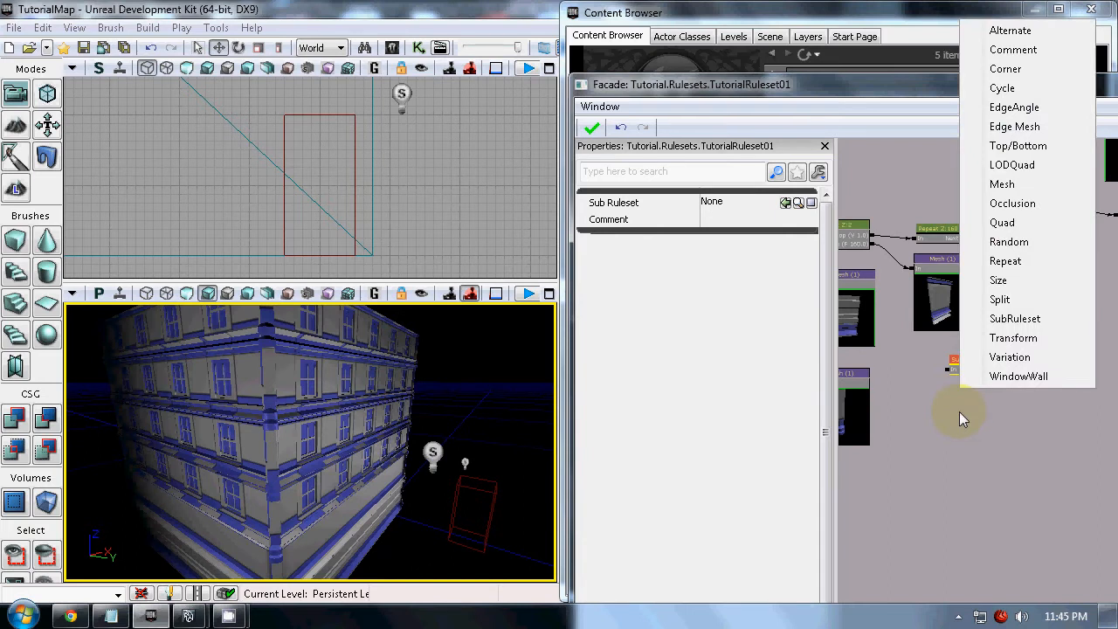
left_click(960, 424)
left_click(976, 374)
Create a ProcBuildingRuleset named TutorialRuleset02 in the Tutorial package's Rulesets group and place its editor beside TutorialRuleset01's
left_click_drag(939, 85, 763, 80)
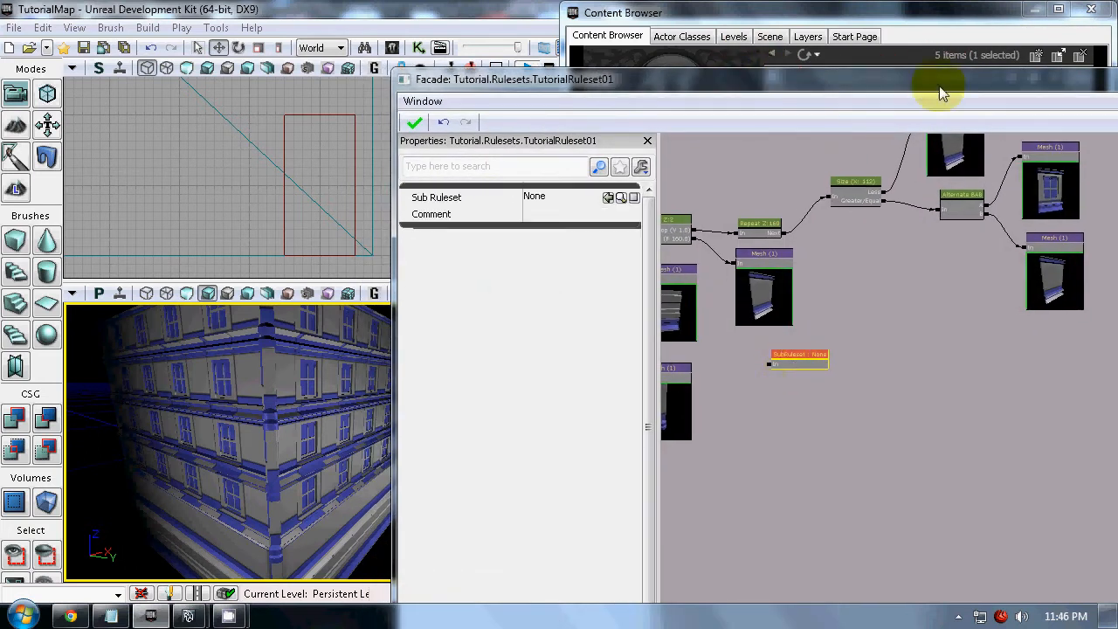
left_click(900, 12)
left_click(716, 491)
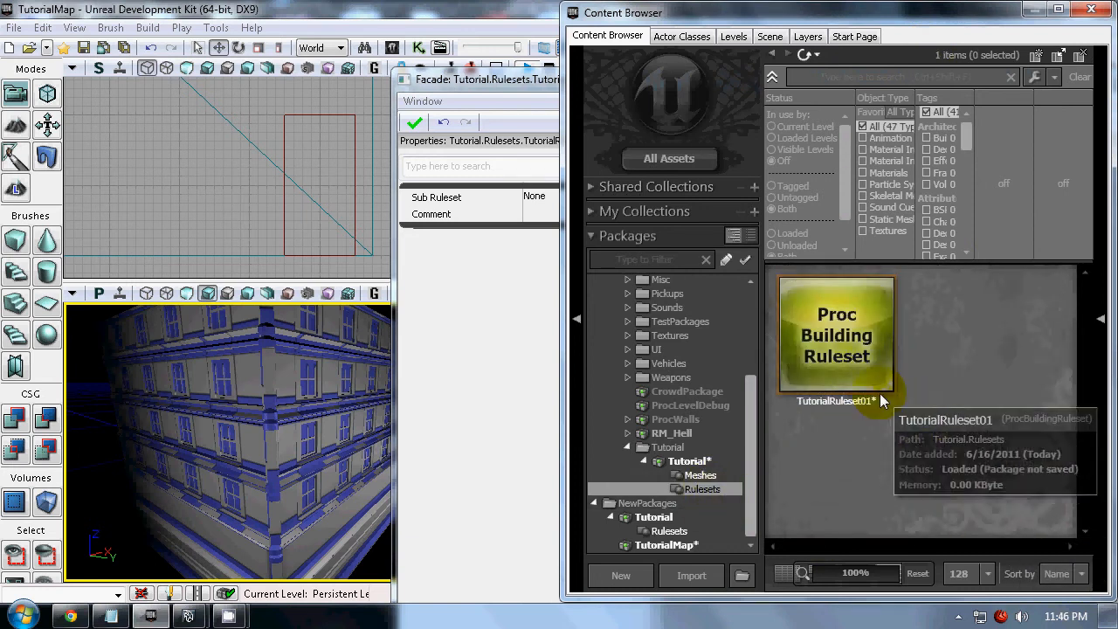
right_click(973, 334)
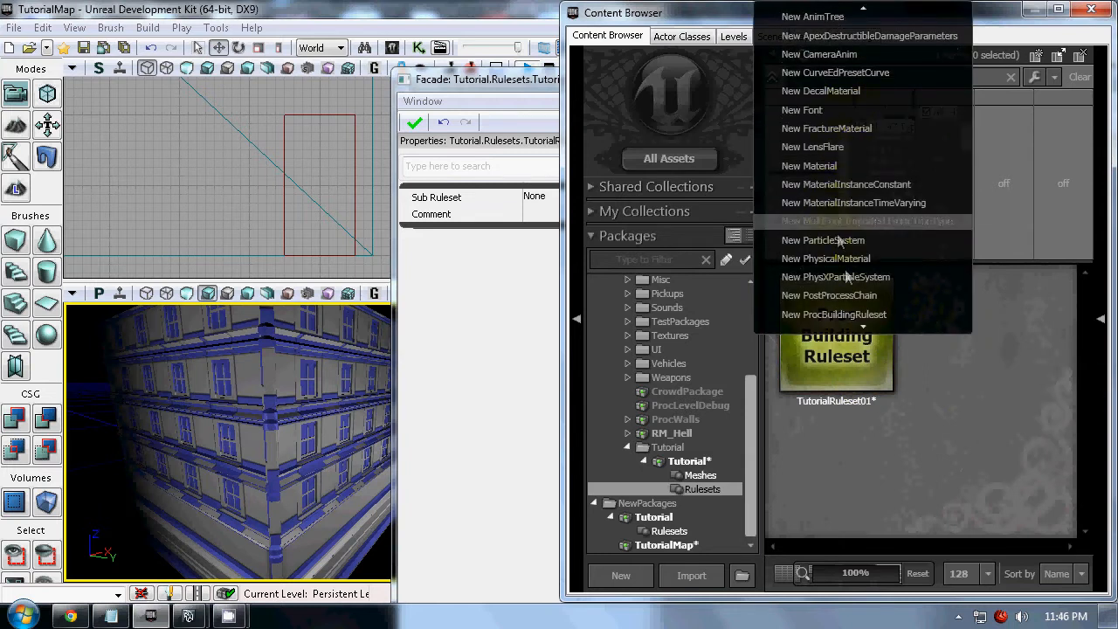
scroll(846, 274, "down", 5)
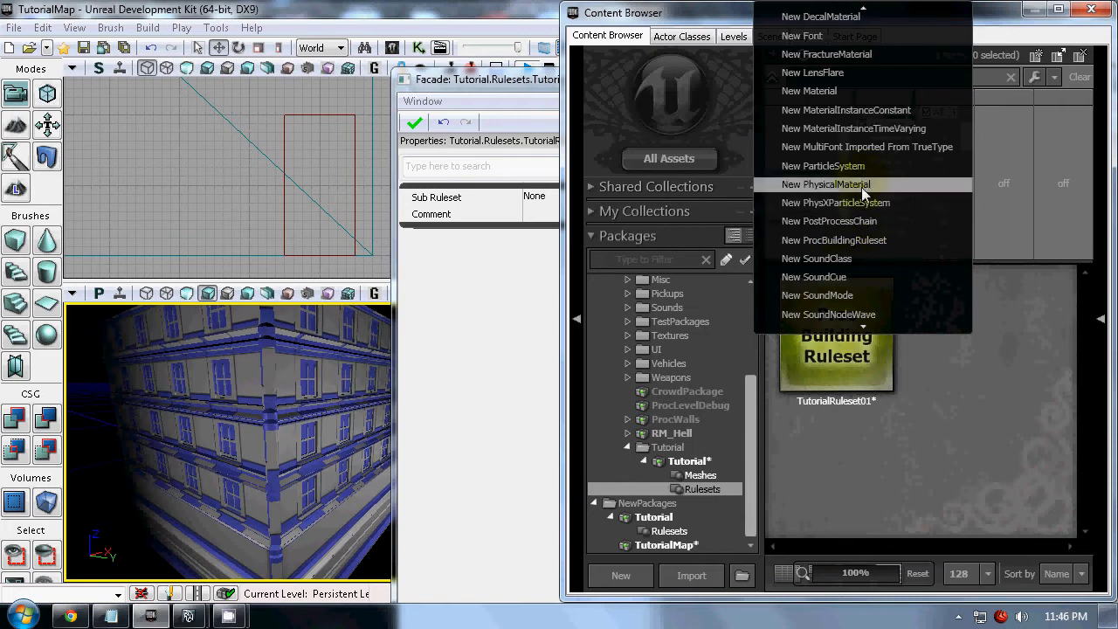
left_click(856, 240)
left_click_drag(627, 125, 434, 118)
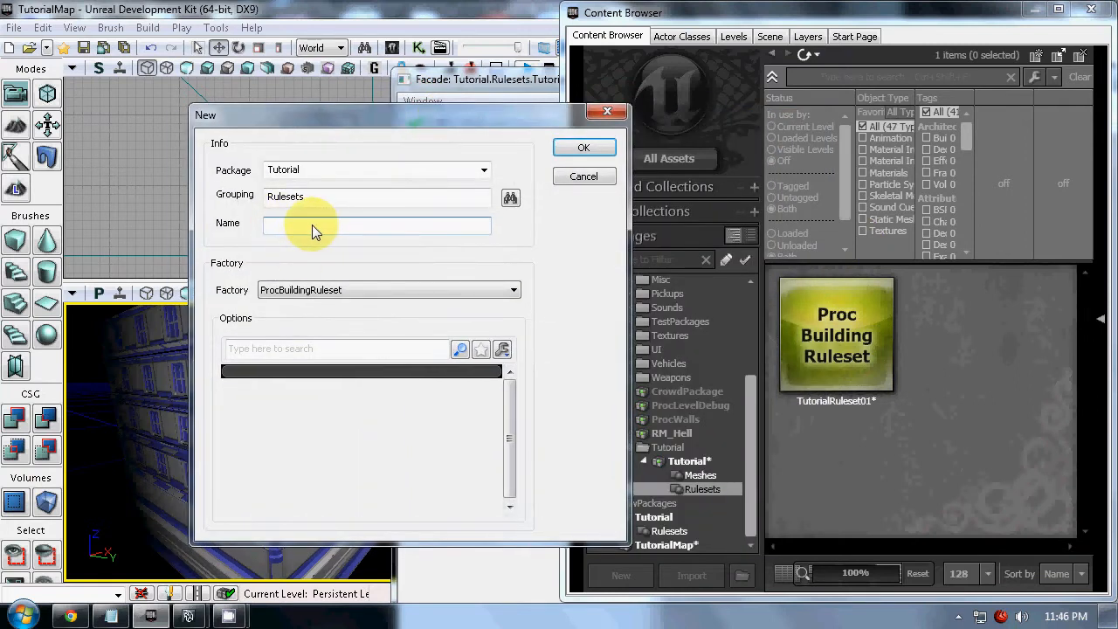
type("TutorialRuleset02")
left_click(580, 149)
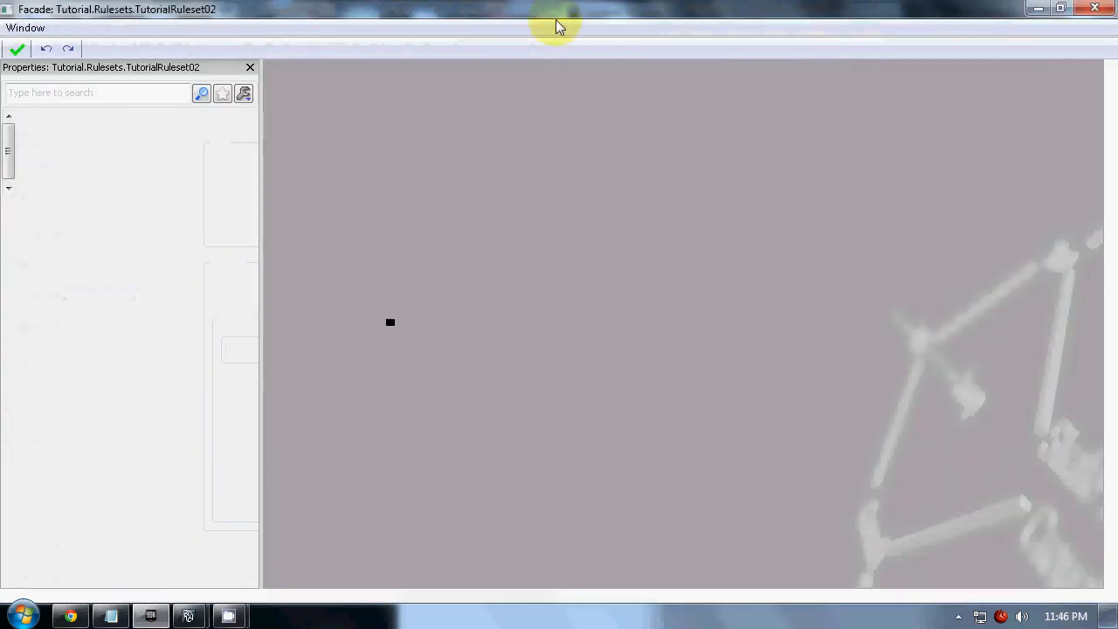
left_click_drag(559, 26, 1116, 131)
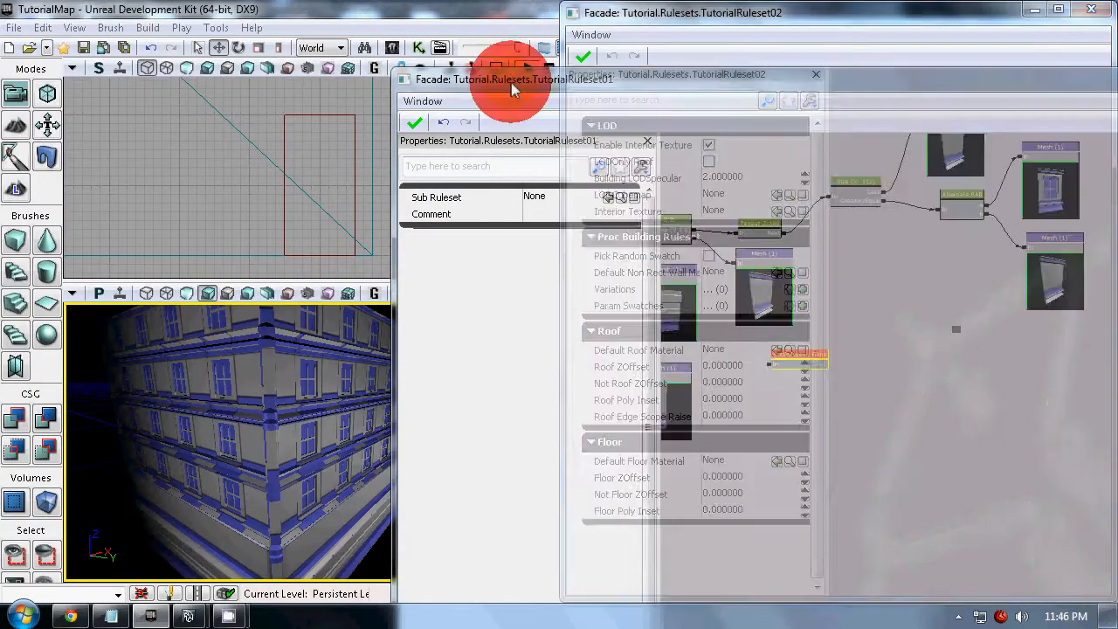
left_click_drag(511, 75, 3, 89)
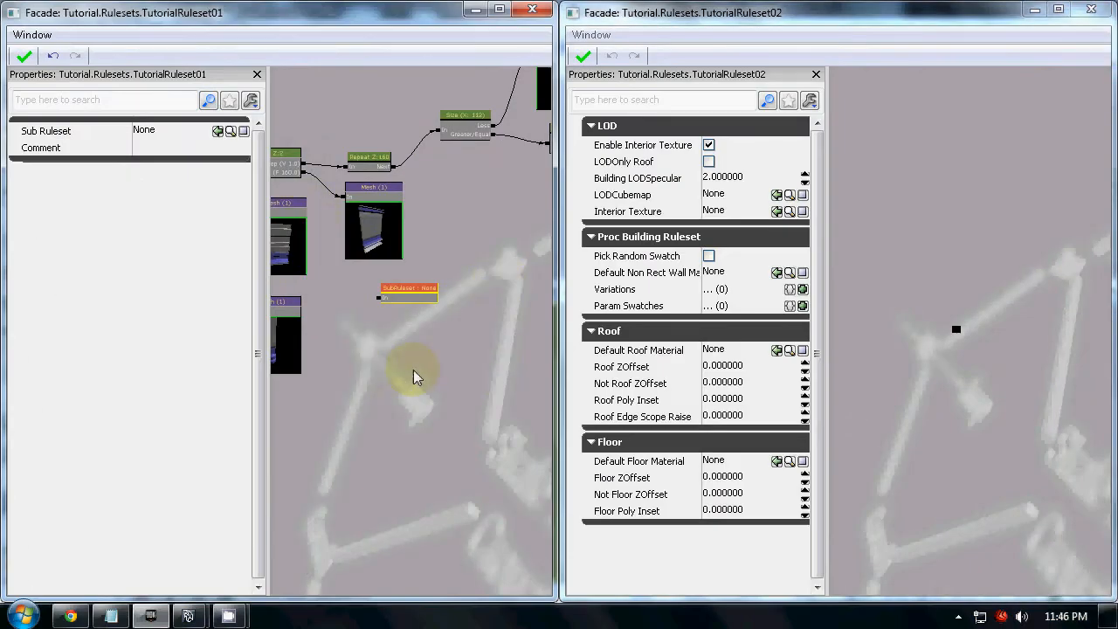
Move the SubRuleset node below the Alternate node and link the Size node's Greater/Equal output to it
scroll(414, 370, "down", 6)
left_click_drag(380, 351, 274, 337)
left_click_drag(340, 322, 411, 351)
scroll(348, 324, "up", 6)
left_click_drag(301, 369, 438, 263)
left_click_drag(461, 343, 382, 349)
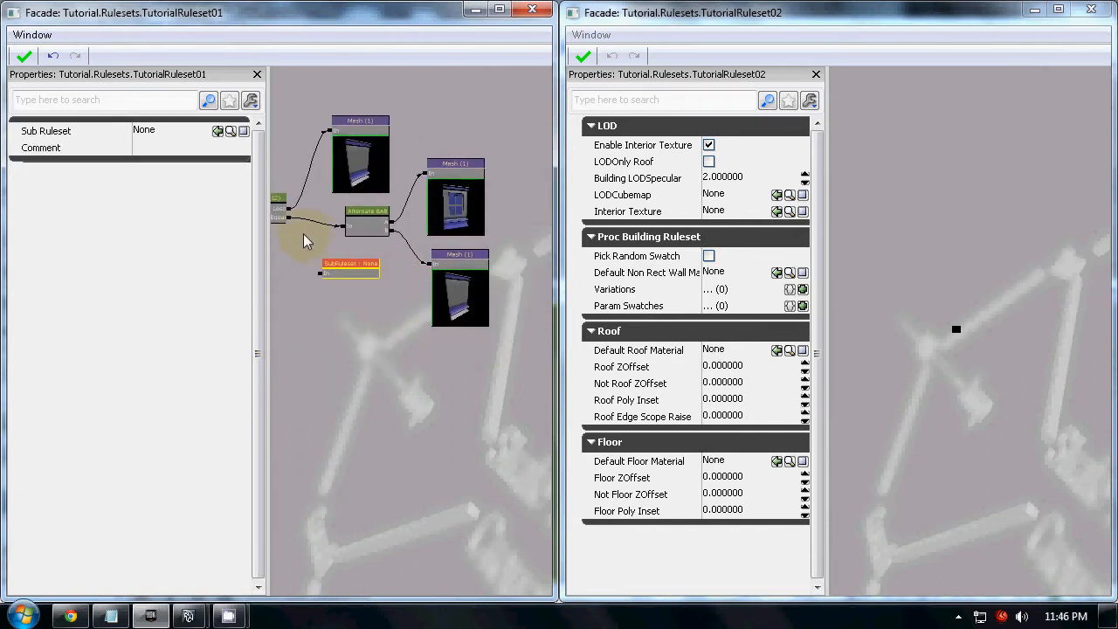
scroll(280, 218, "up", 3)
left_click_drag(298, 220, 341, 294)
Copy the Alternate node and its two Mesh nodes into TutorialRuleset02 and link the ruleset's start point to the Alternate node
left_click(394, 245)
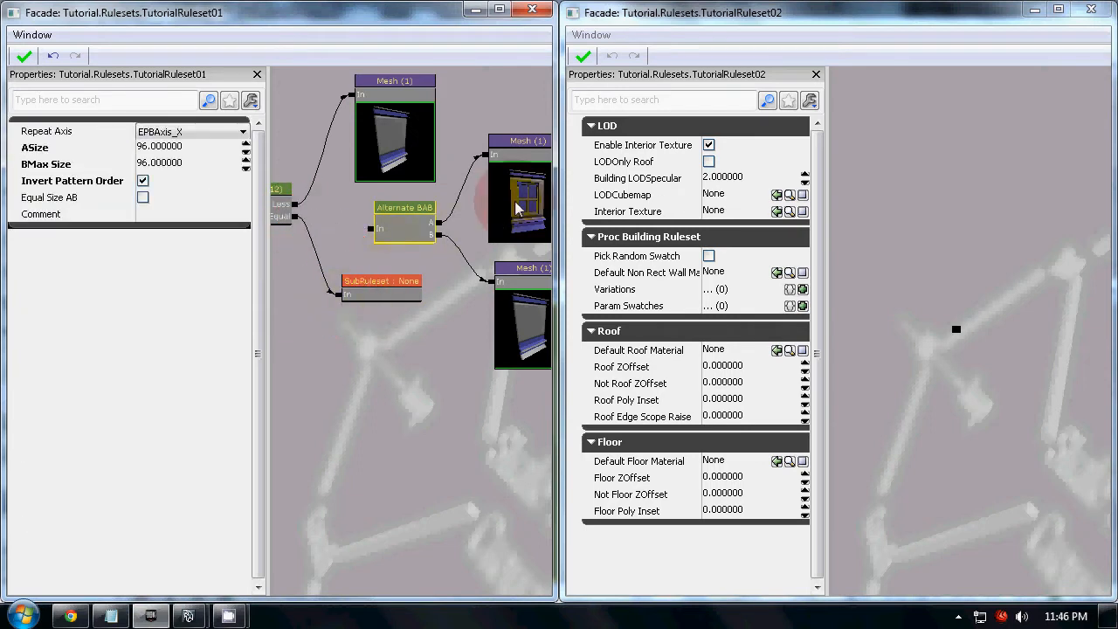
left_click(1023, 379)
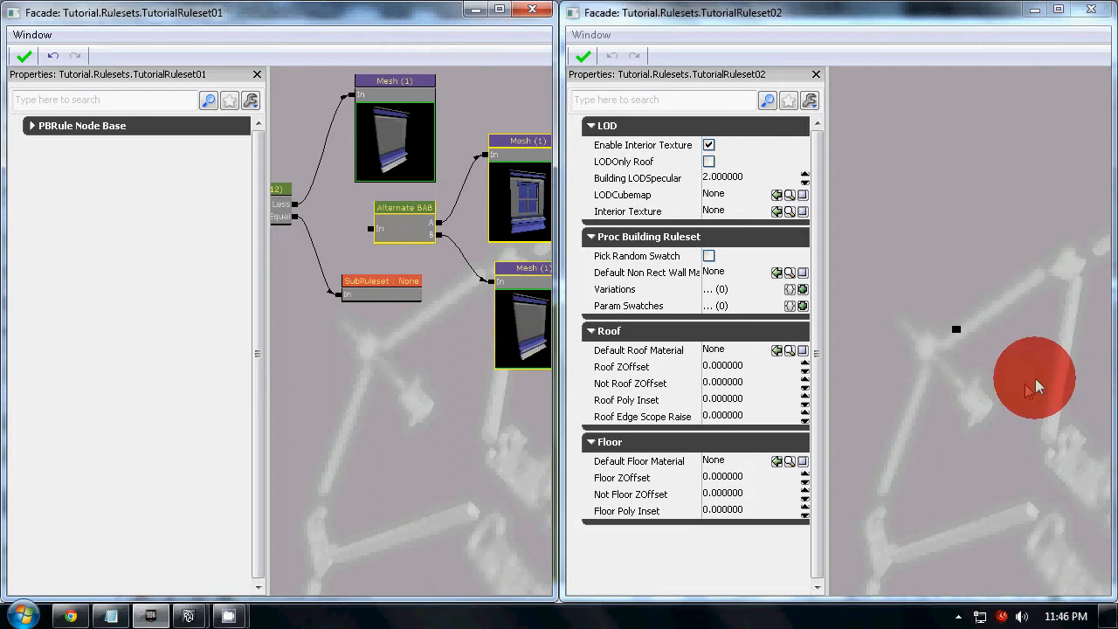
scroll(829, 359, "down", 5)
left_click_drag(939, 365, 885, 338)
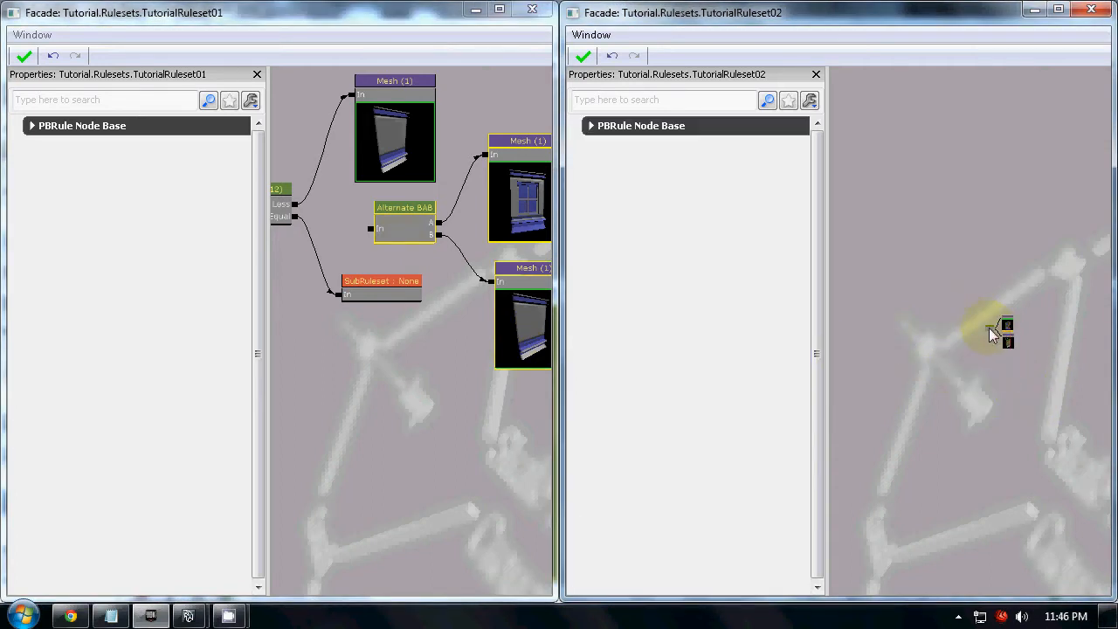
scroll(886, 331, "up", 3)
left_click_drag(882, 304, 929, 288)
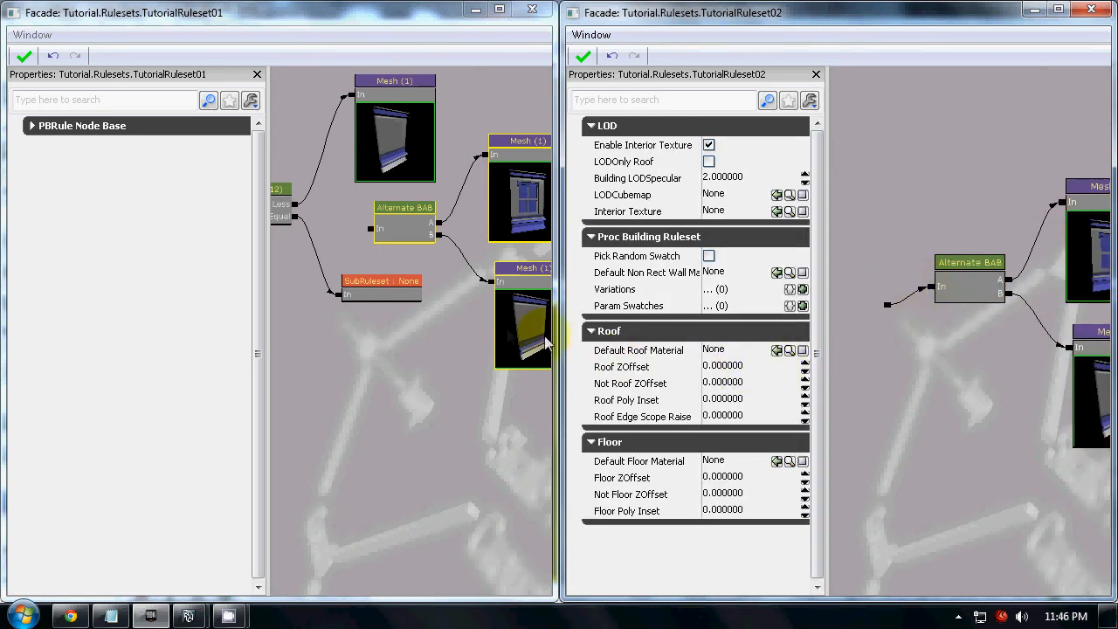
Assign TutorialRuleset02 as the Sub Ruleset of the SubRuleset node in TutorialRuleset01
left_click(367, 294)
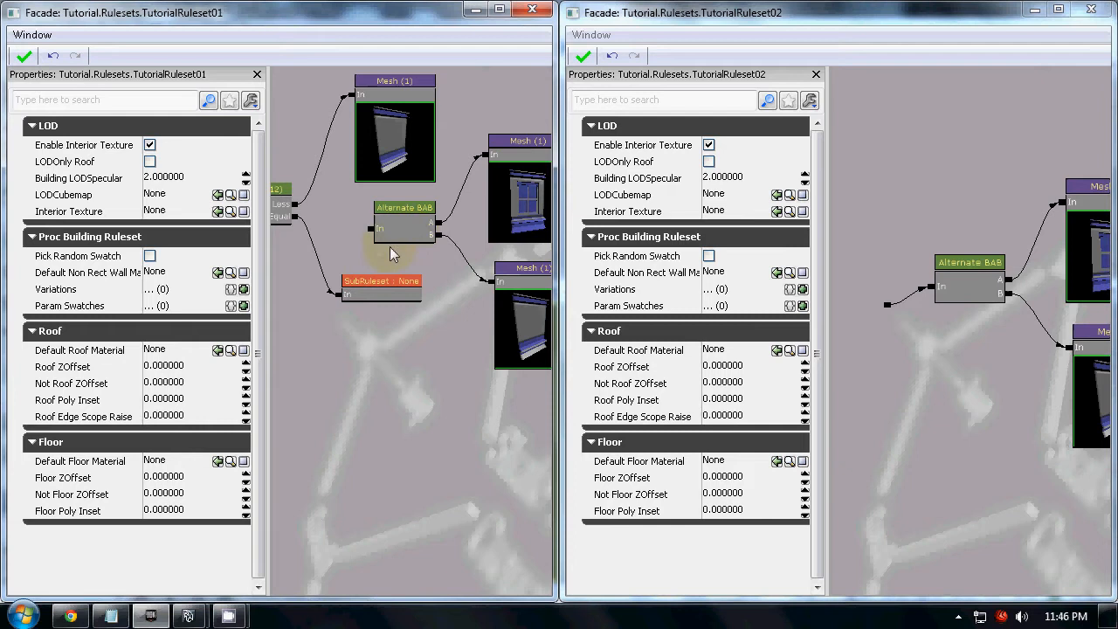
left_click(411, 291)
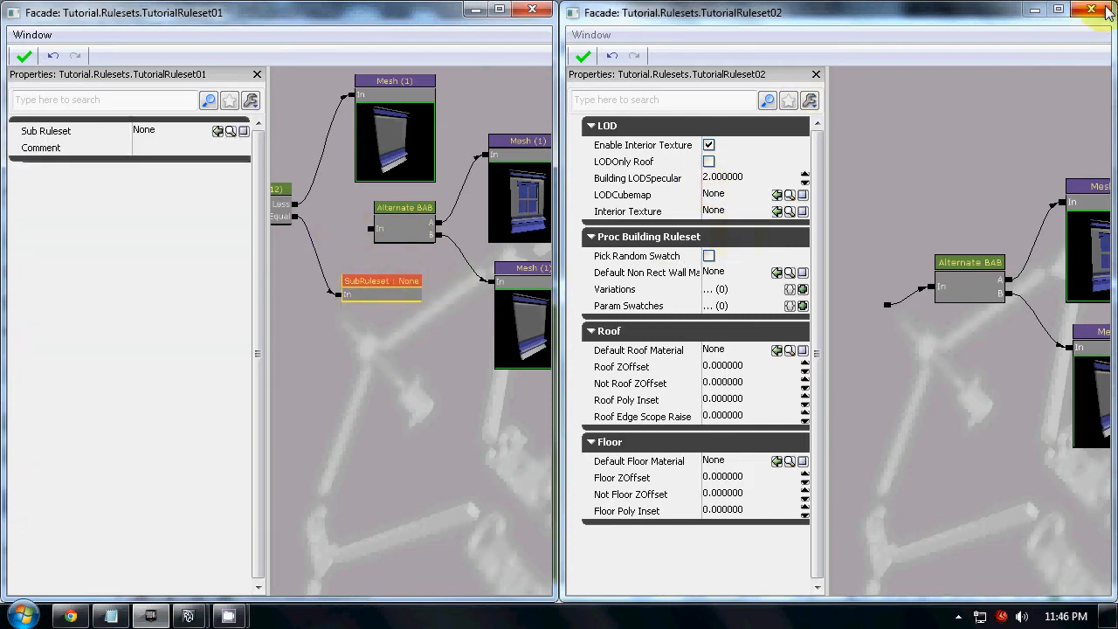
left_click(1091, 9)
left_click(995, 362)
left_click_drag(996, 362, 363, 295)
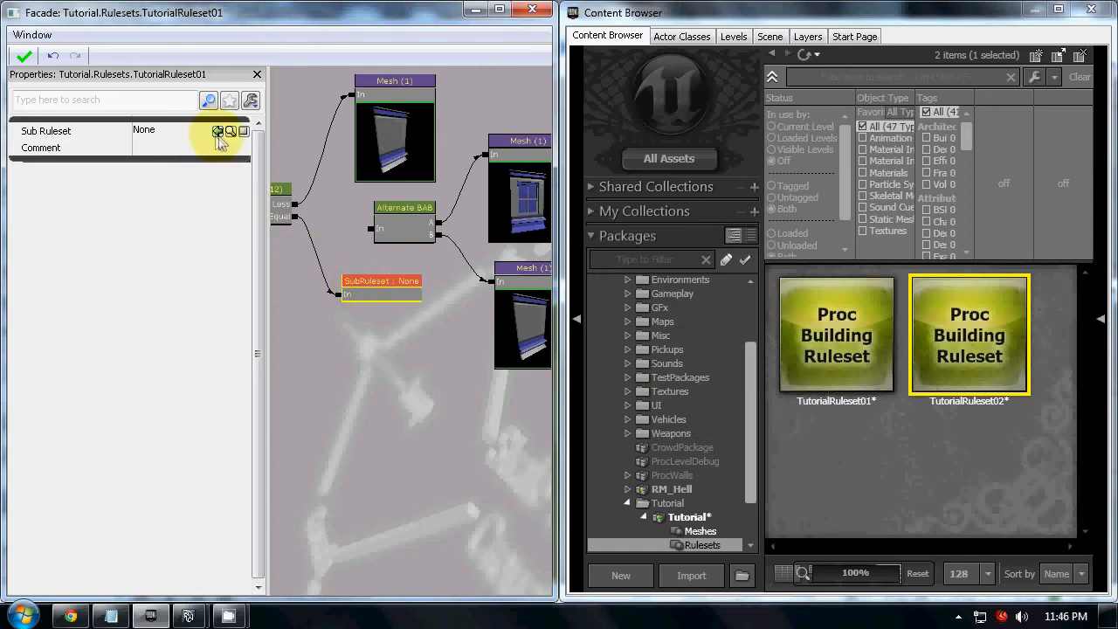
left_click(219, 133)
Delete the unlinked Alternate node and its two Mesh nodes from TutorialRuleset01 and move the SubRuleset node into their place
scroll(350, 345, "down", 2)
left_click(472, 266)
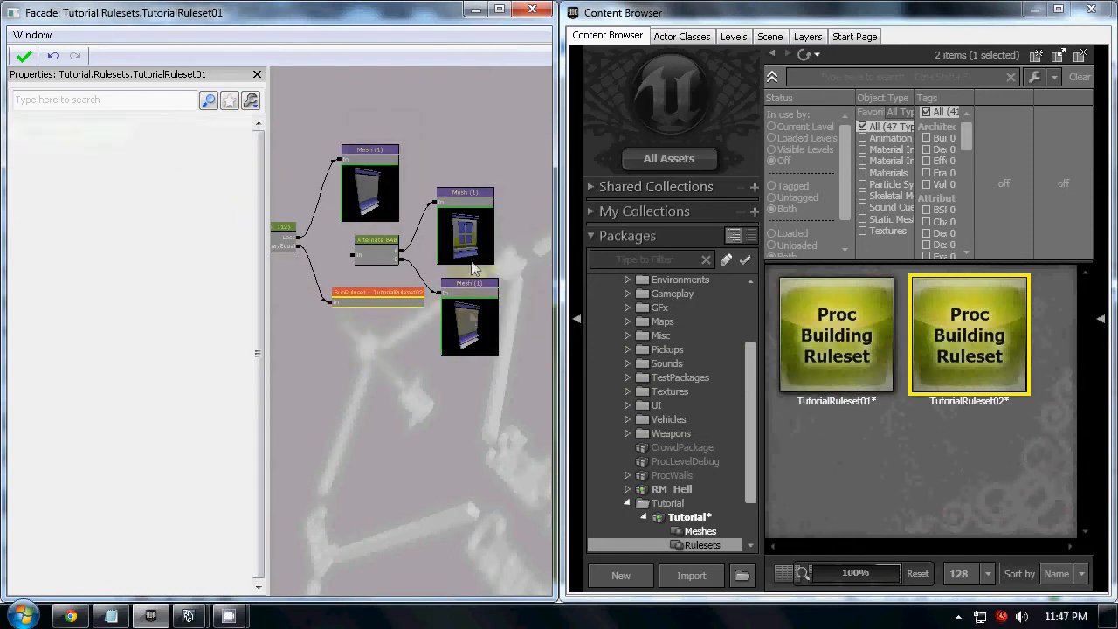
left_click(382, 254)
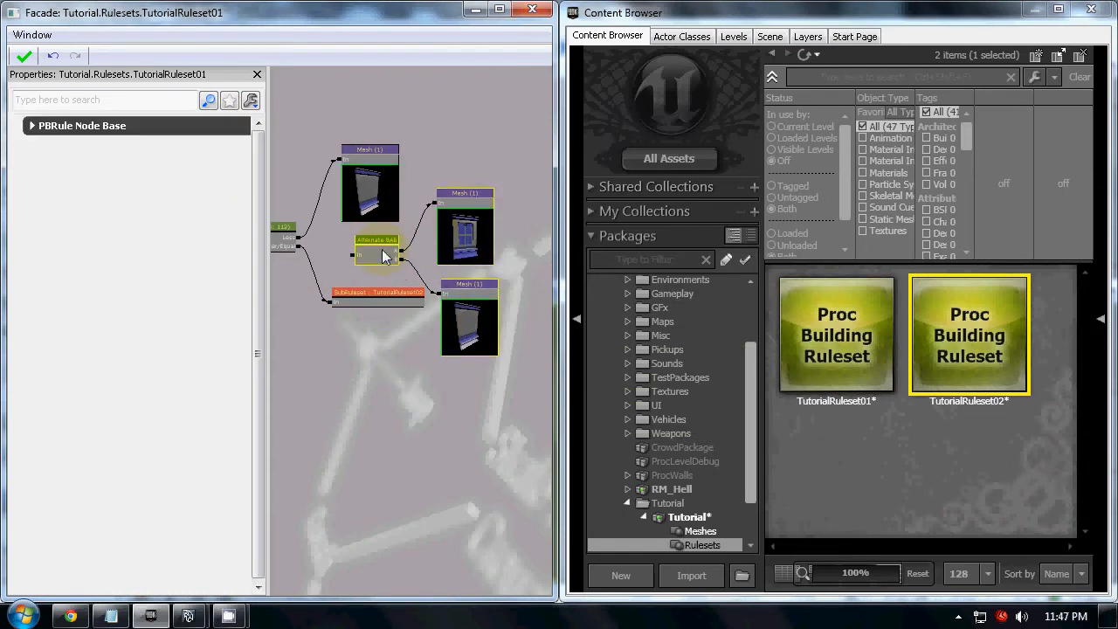
key("Delete")
left_click(383, 298)
left_click_drag(385, 304, 390, 256, "ctrl")
left_click(381, 276)
Review the SubRuleset node and the node graph inside TutorialRuleset02, and save the Tutorial package
left_click_drag(319, 17, 1116, 149)
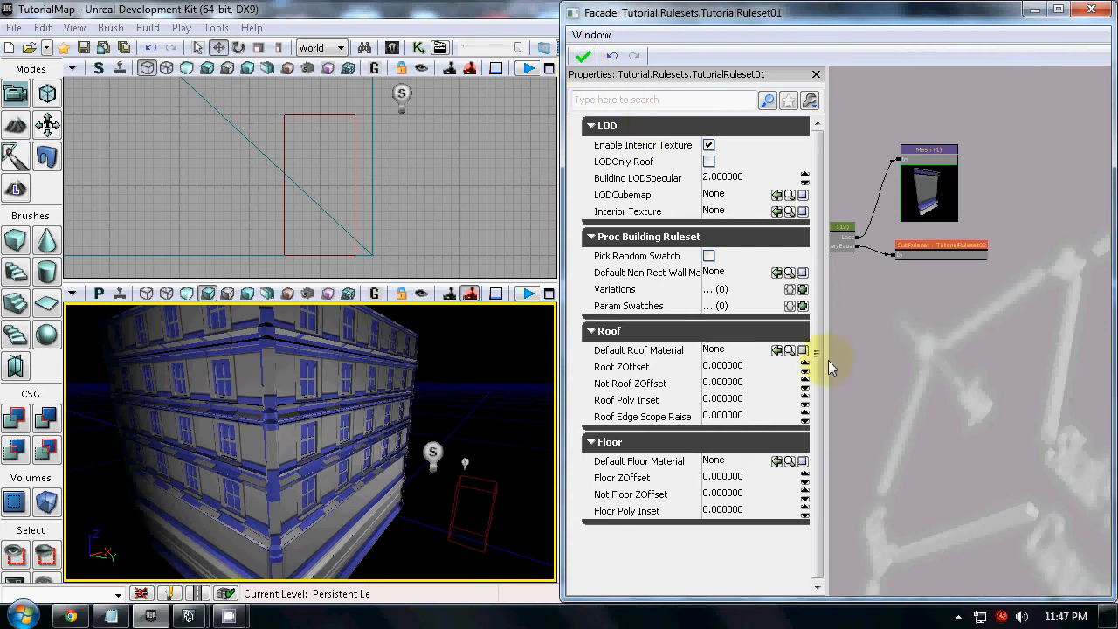
left_click_drag(991, 19, 0, 38)
left_click_drag(396, 275, 443, 290)
scroll(444, 290, "up", 5)
left_click(400, 226)
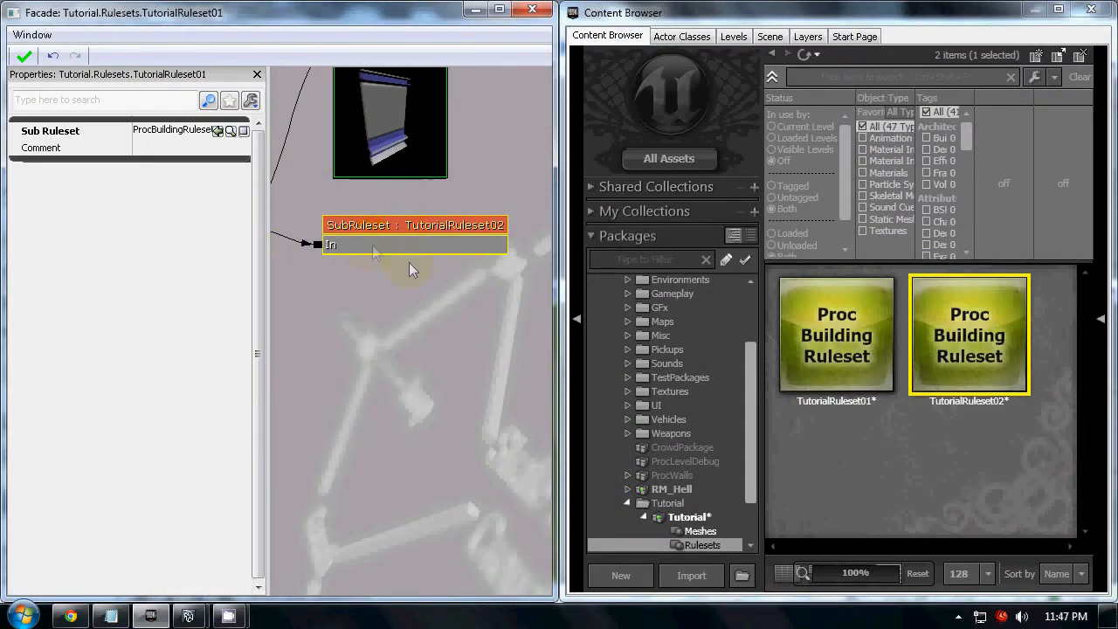
double_click(1004, 374)
left_click_drag(973, 369, 917, 367)
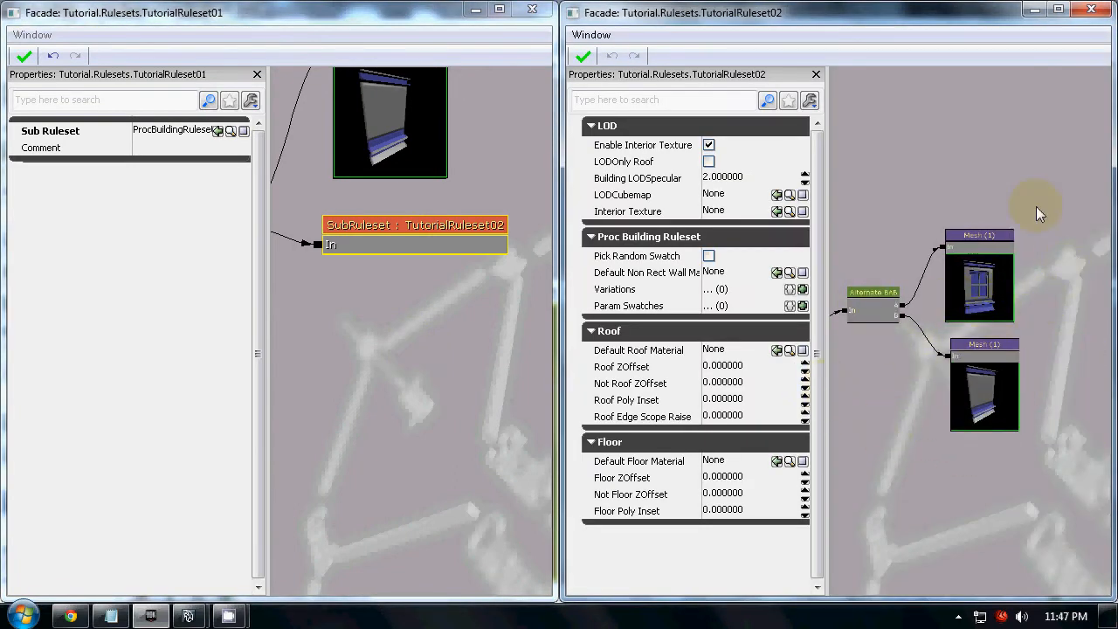
left_click(1090, 9)
left_click(999, 482)
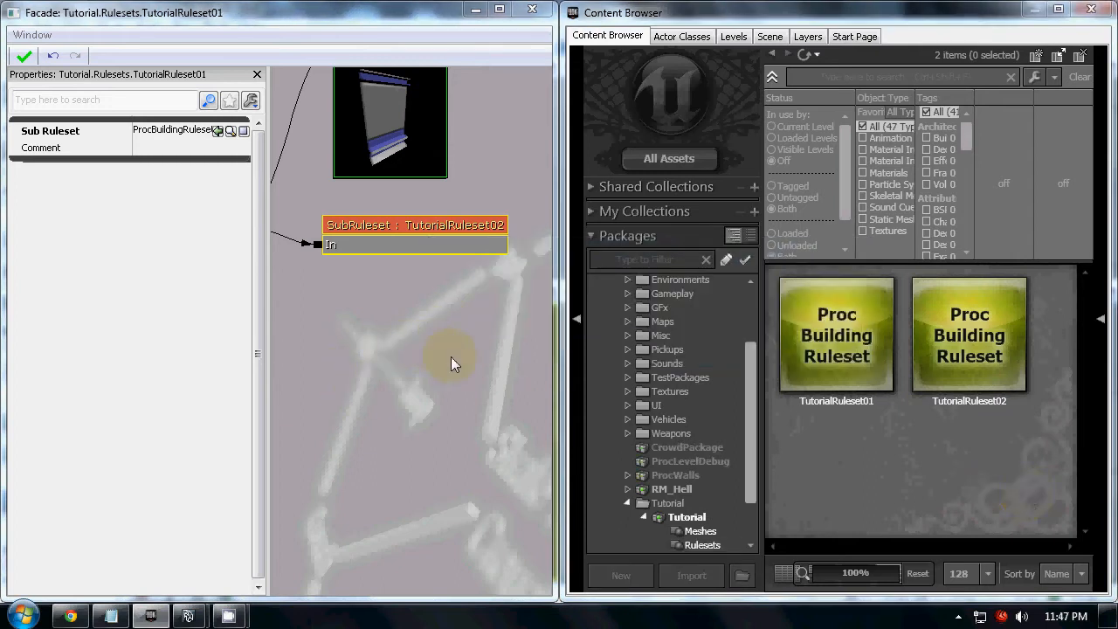
Examine the whole TutorialRuleset01 node graph, including the SubRuleset node linked to the Size node, in the enlarged Facade editor
double_click(354, 13)
left_click_drag(690, 358, 830, 394)
scroll(726, 368, "down", 4)
left_click_drag(626, 407, 823, 367)
scroll(784, 417, "down", 2)
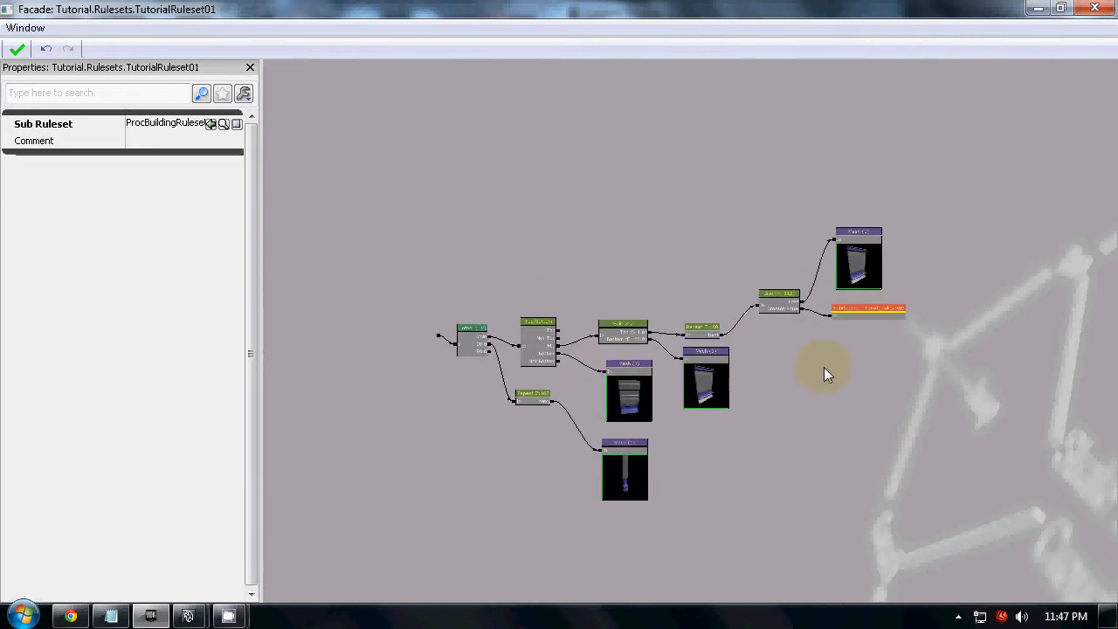
scroll(838, 365, "up", 3)
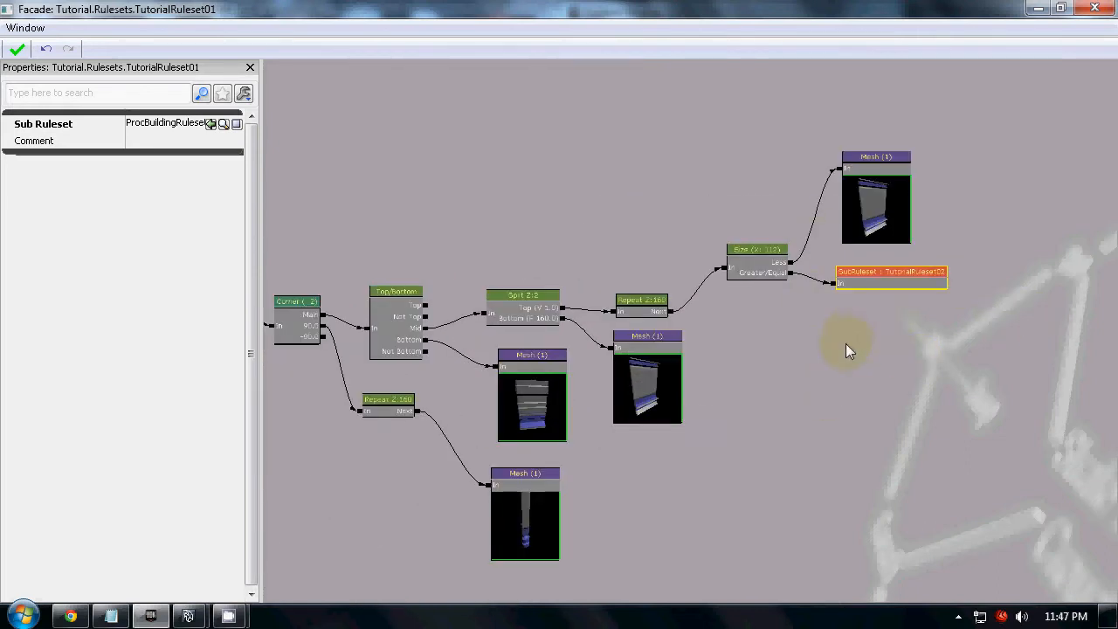
left_click_drag(865, 369, 870, 334)
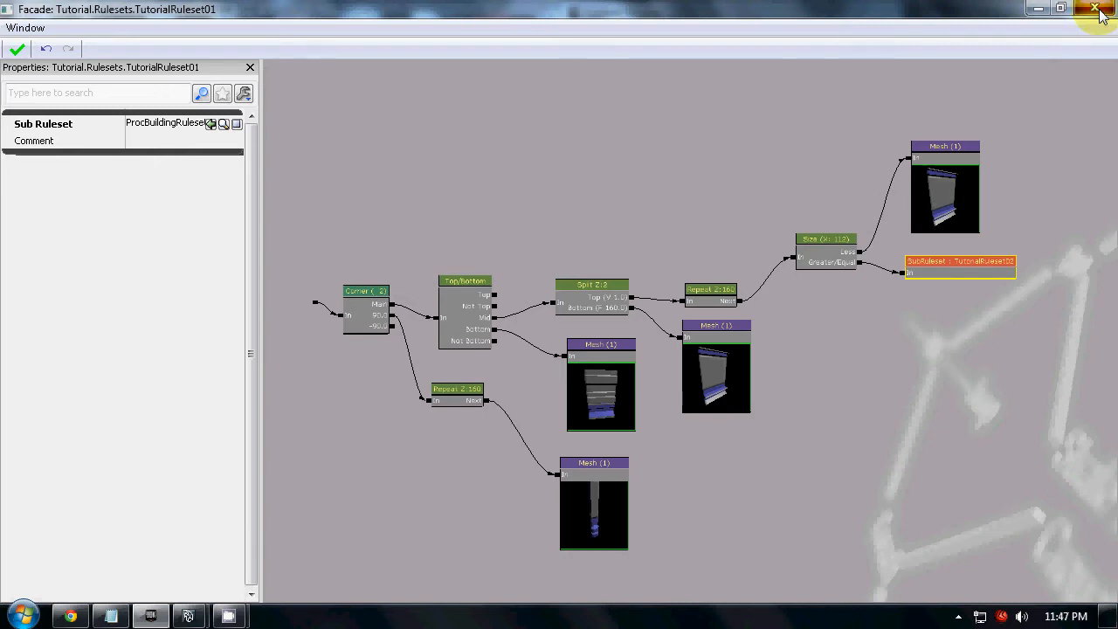
left_click_drag(942, 293, 853, 313)
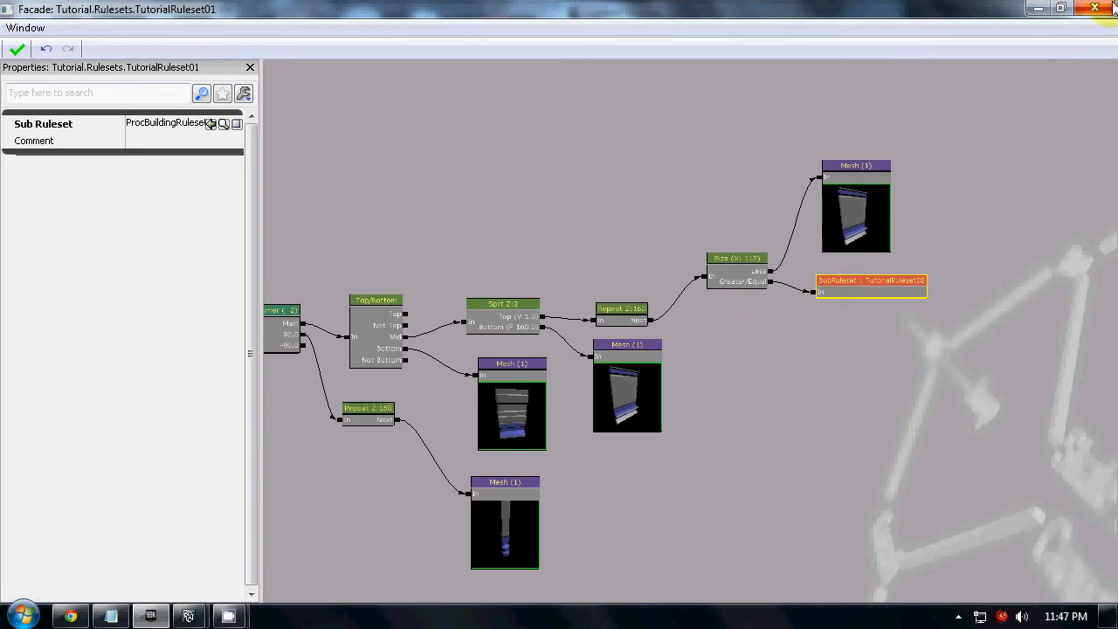
left_click(1084, 12)
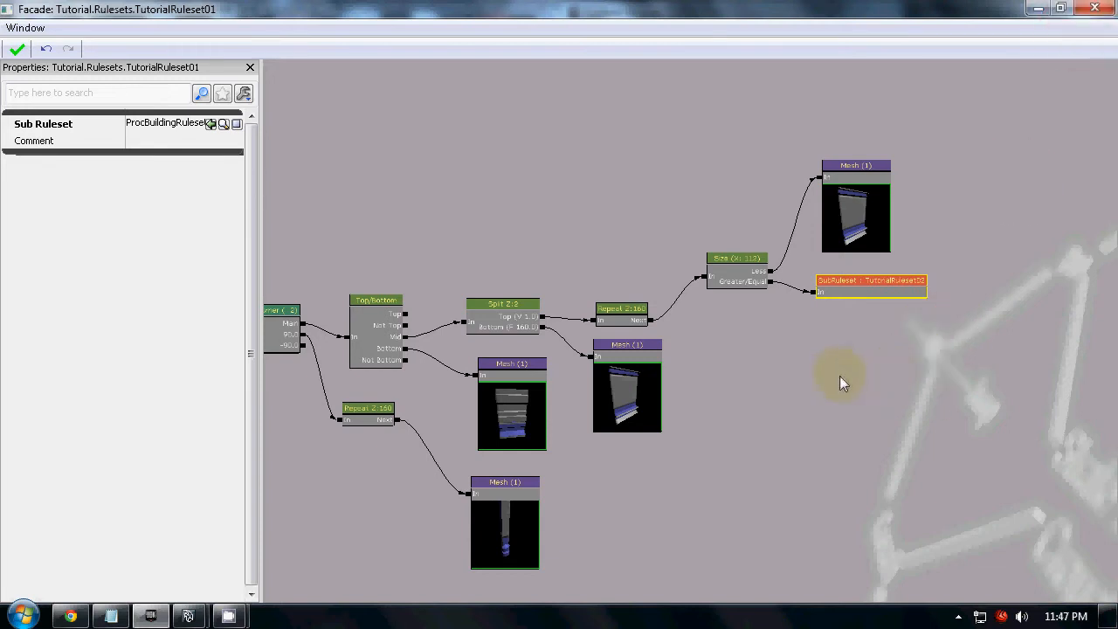
Add a Transform node below the SubRuleset node and set its Translation to a DistributionVectorConstant
left_click(795, 370)
right_click(795, 371)
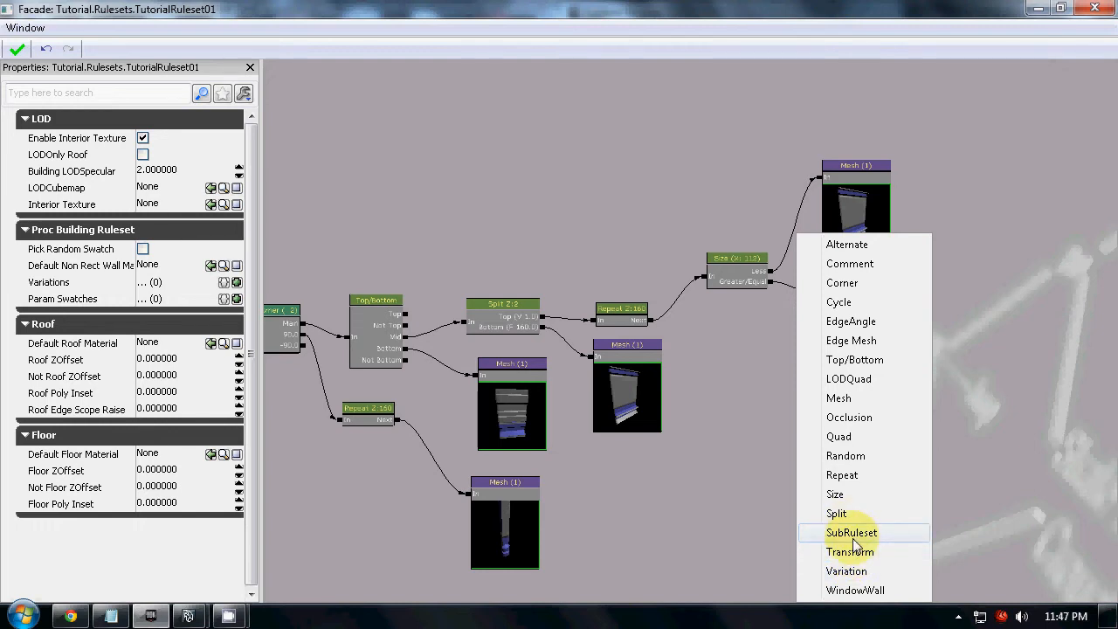
left_click(854, 548)
left_click(809, 380)
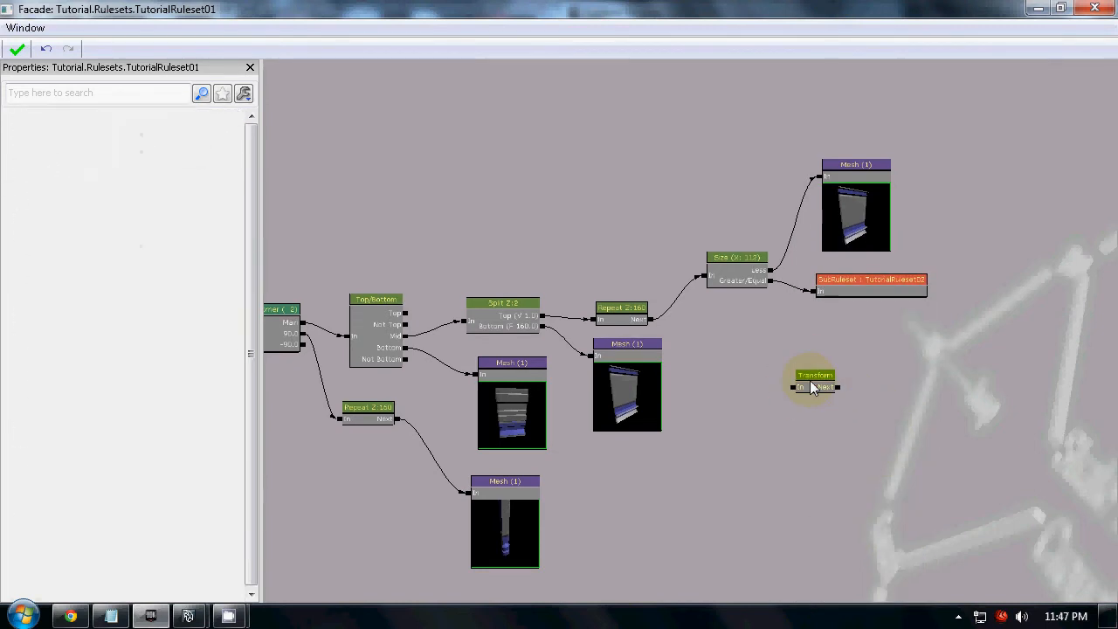
left_click(235, 140)
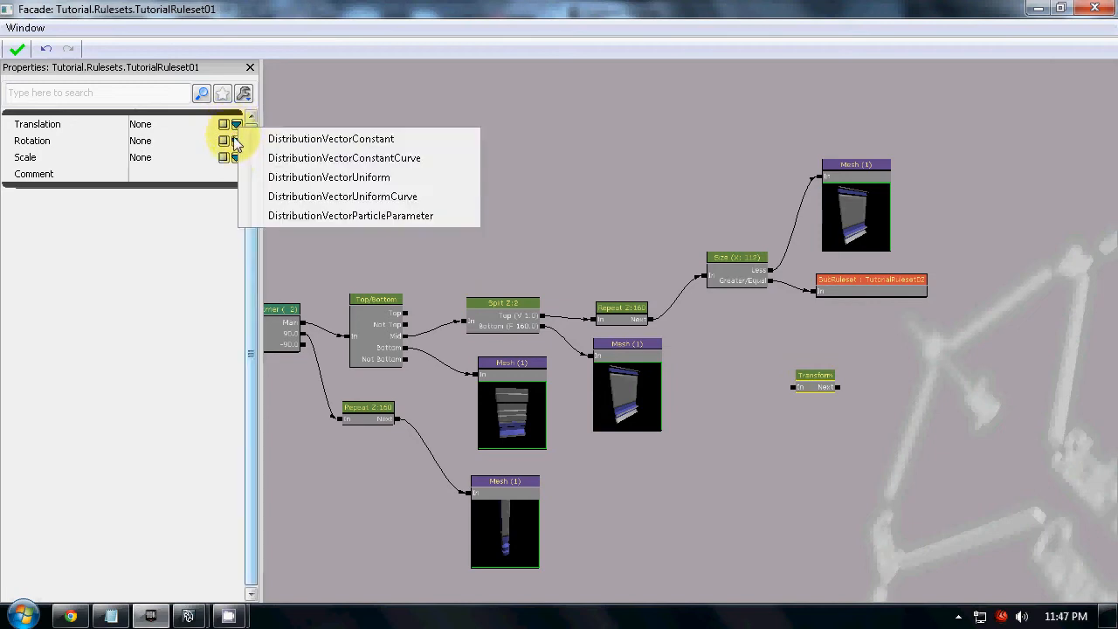
left_click(300, 139)
double_click(69, 125)
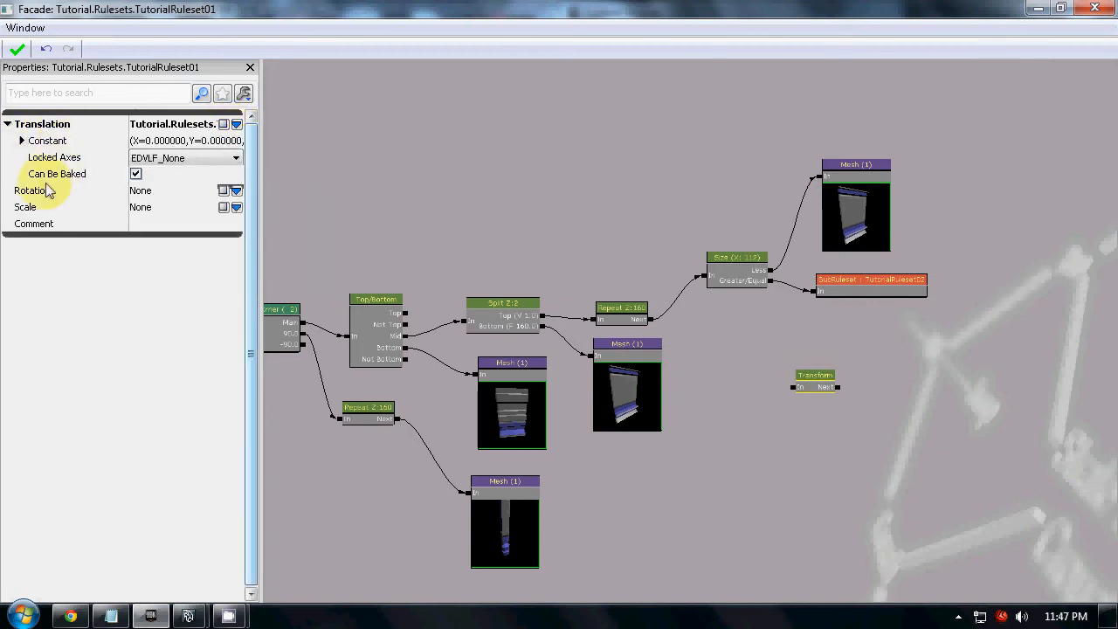
Delete the Transform node from the TutorialRuleset01 graph
left_click(827, 375)
left_click(823, 385)
left_click(821, 389)
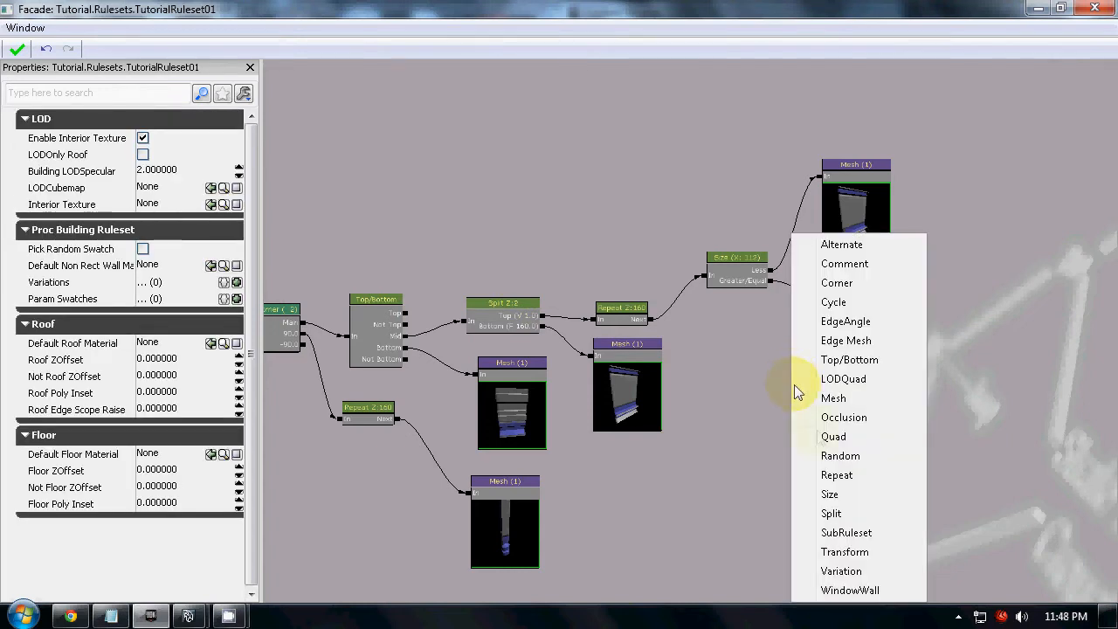
left_click(705, 420)
Move all the nodes together away from the ruleset's start point to make room before the Corner node
left_click_drag(685, 453, 775, 391)
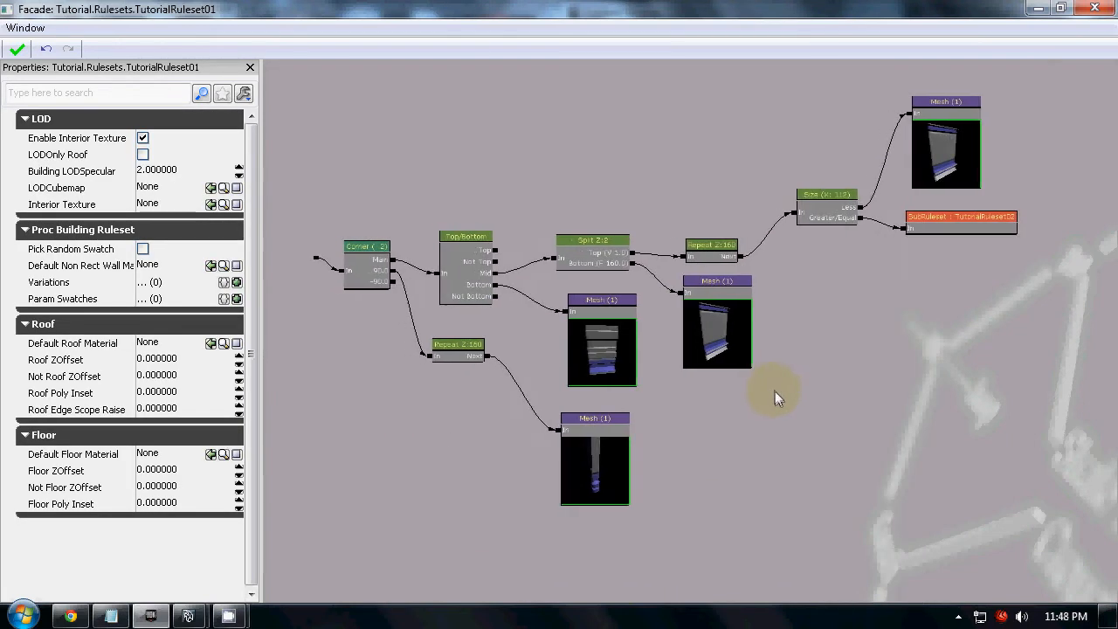
left_click_drag(990, 515, 335, 102)
left_click_drag(373, 265, 483, 315, "ctrl")
left_click(382, 339)
scroll(483, 315, "up", 3)
left_click_drag(497, 354, 536, 370)
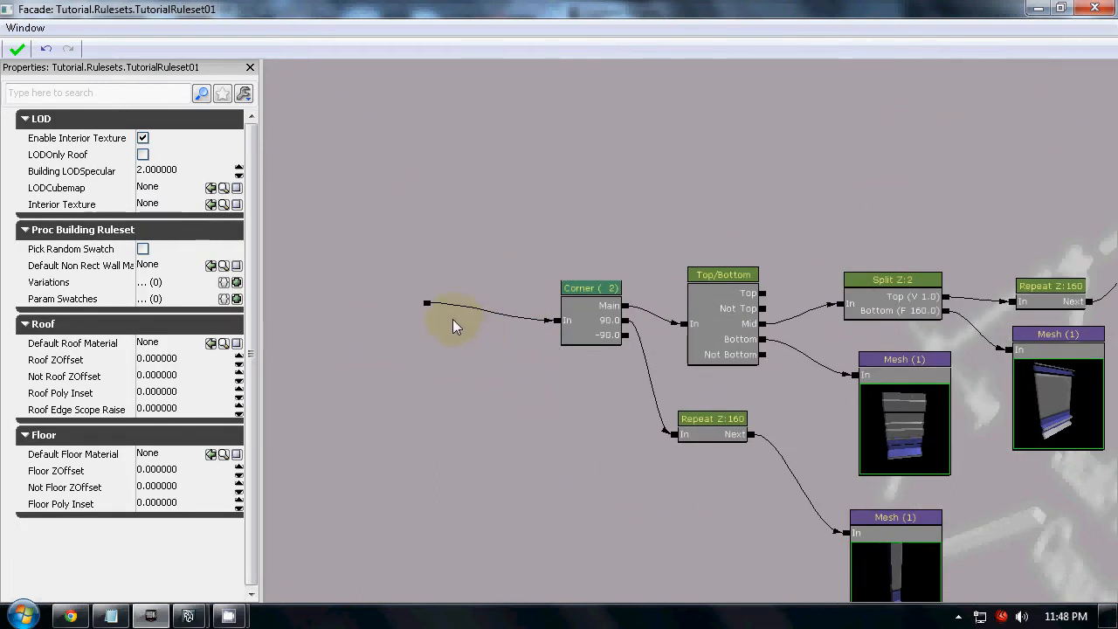
Insert a Variation node between the start point and the Corner node, linking its Default output to the Corner input
left_click_drag(468, 326, 492, 345)
right_click(492, 345)
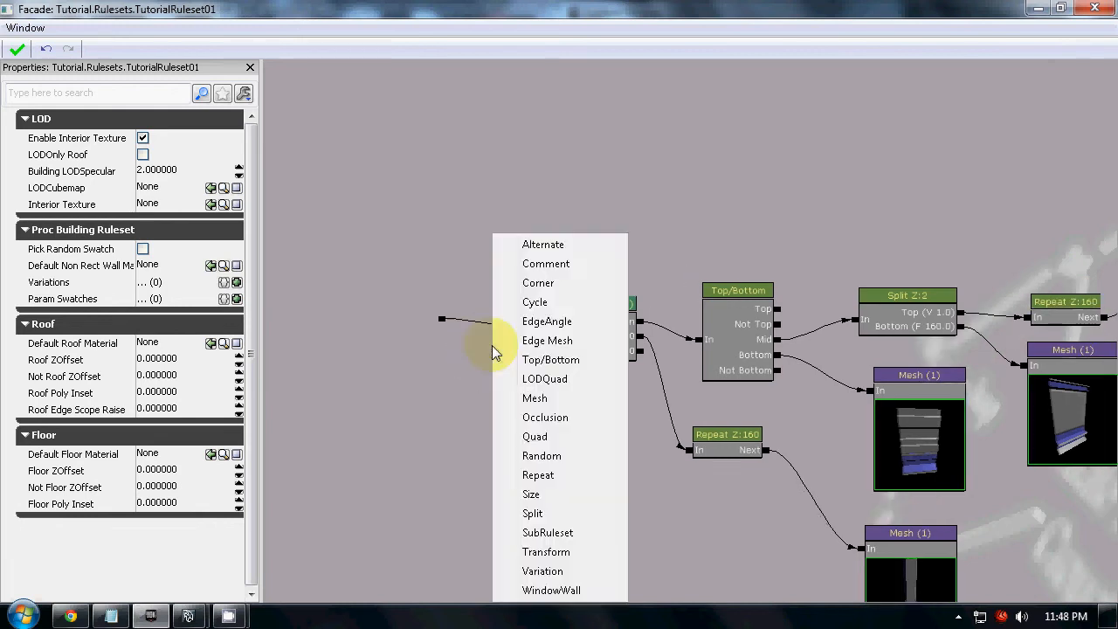
left_click(574, 571)
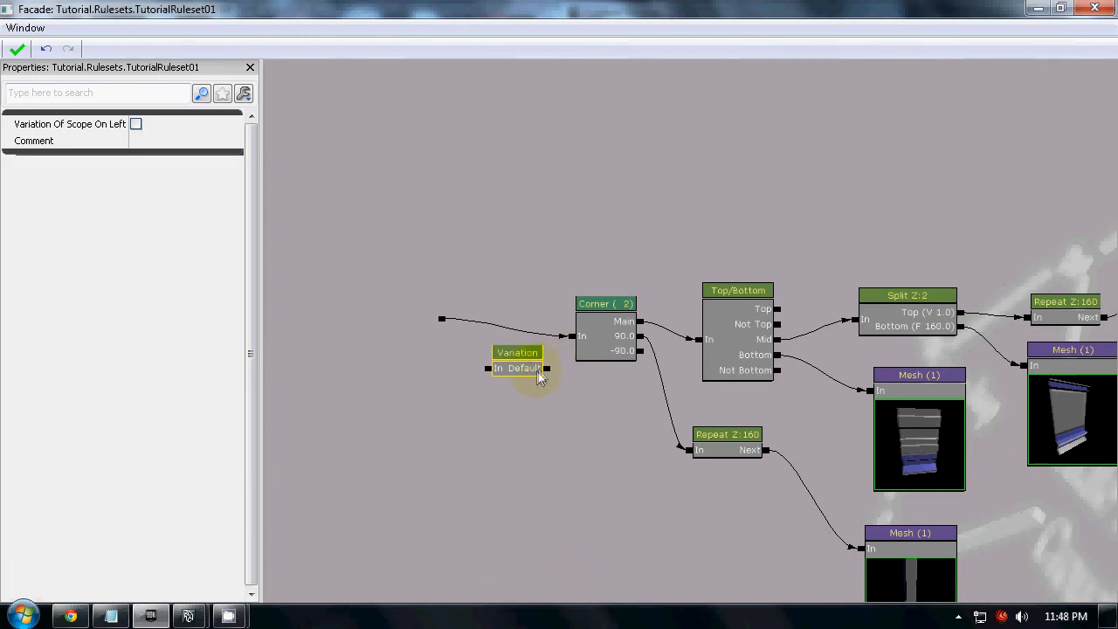
left_click_drag(546, 370, 568, 338)
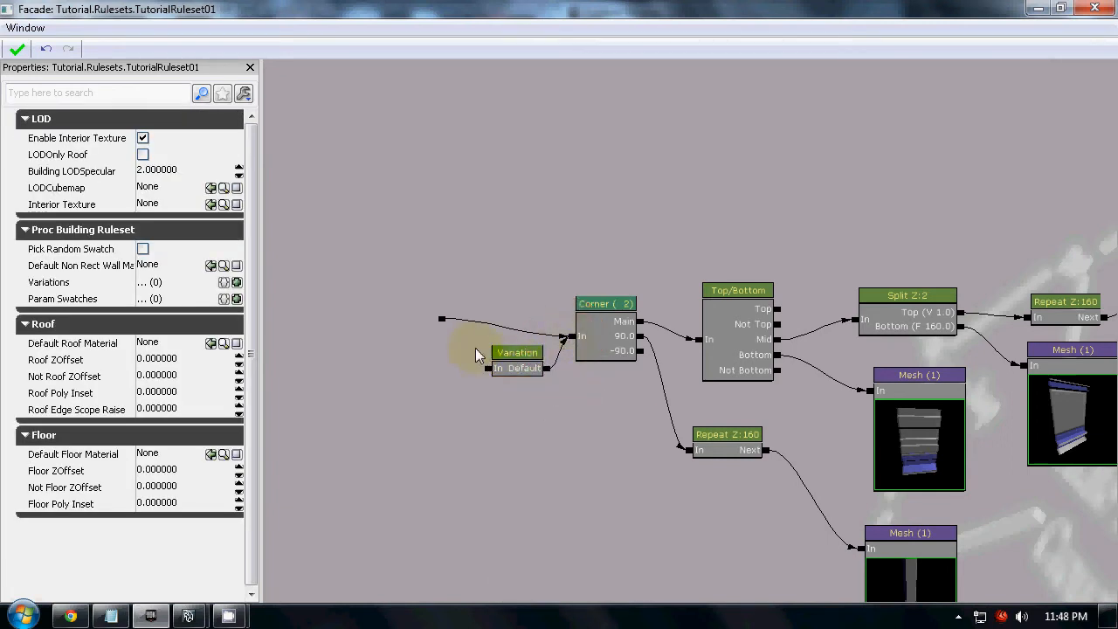
left_click_drag(442, 320, 505, 337)
left_click(509, 356)
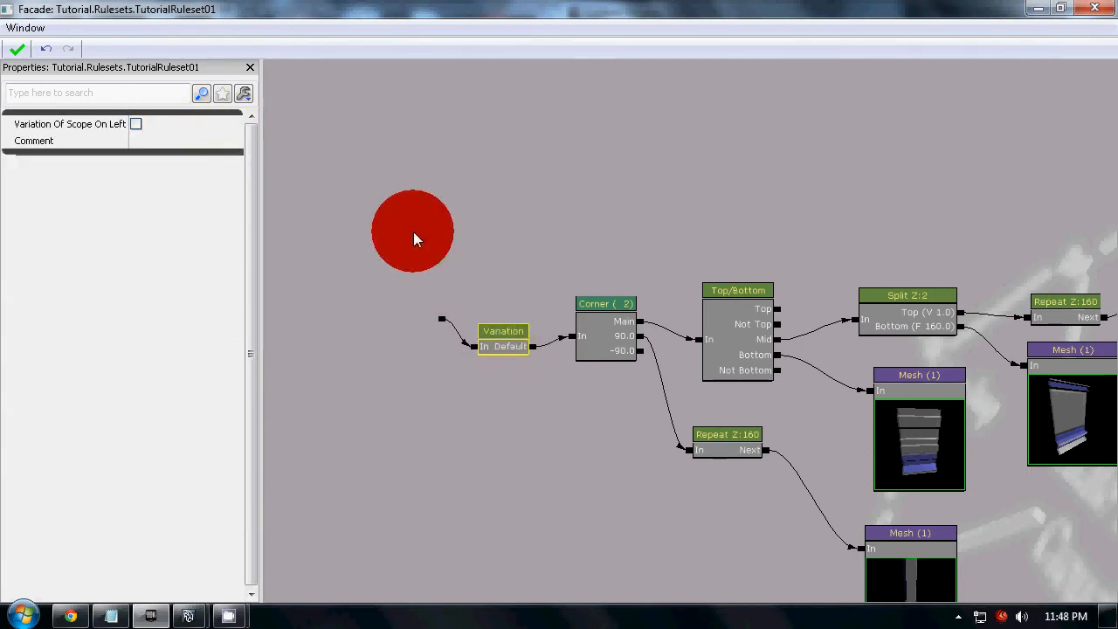
Add an entry to the ruleset's Variations list and set its Variation Name to Clear
left_click(413, 231)
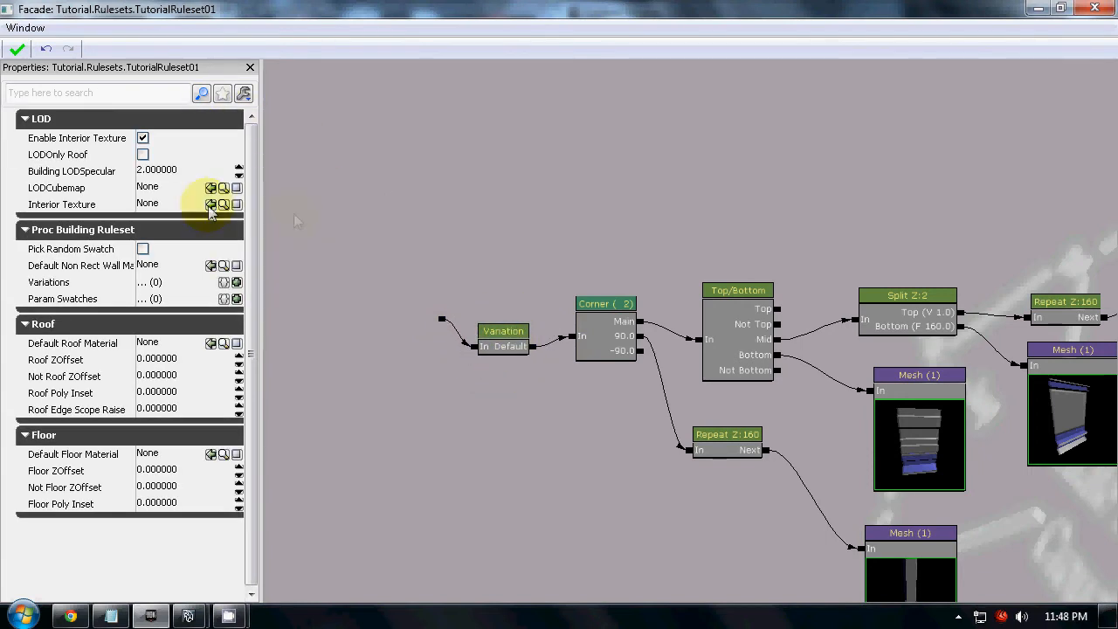
left_click(236, 282)
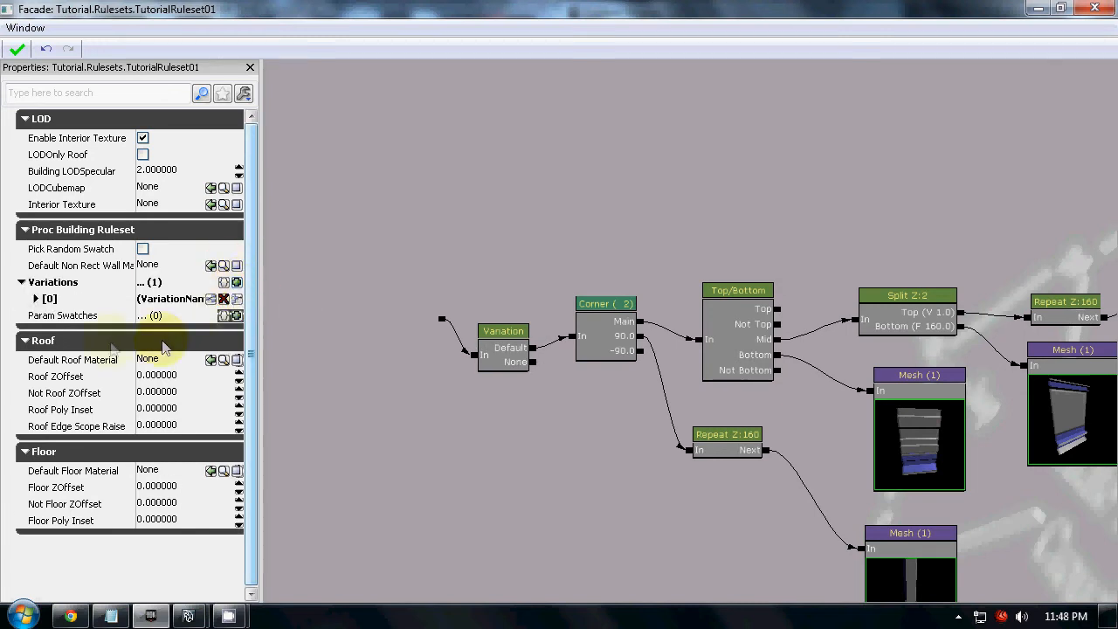
left_click(36, 299)
left_click(180, 318)
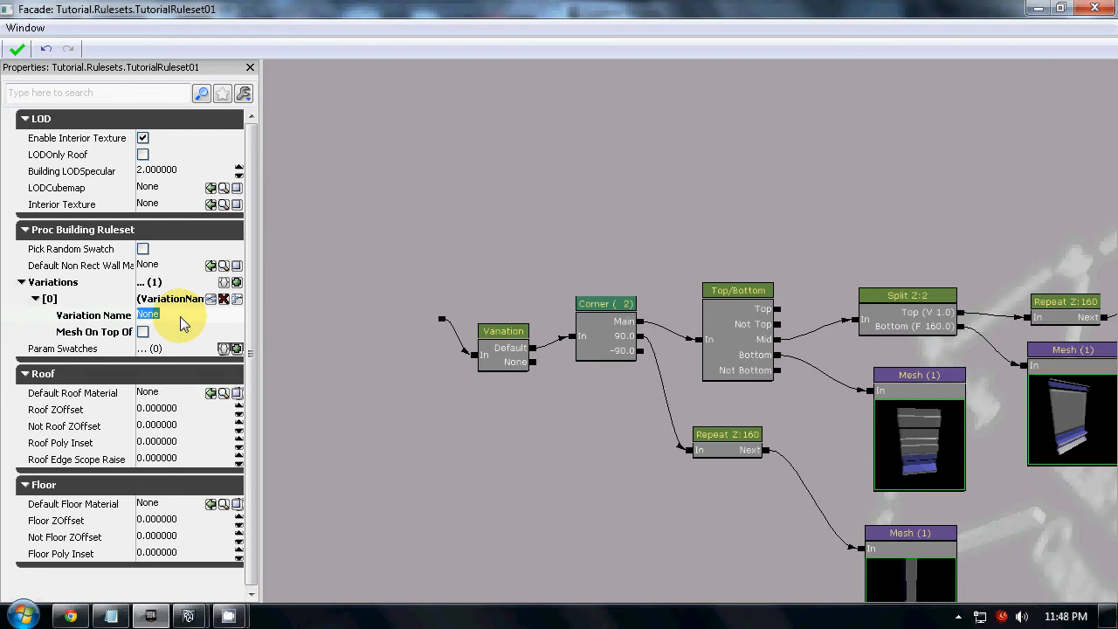
type("Clear")
key("Return")
Nudge the Variation node slightly upward in front of the Corner node
left_click(518, 353)
left_click_drag(507, 353, 510, 347)
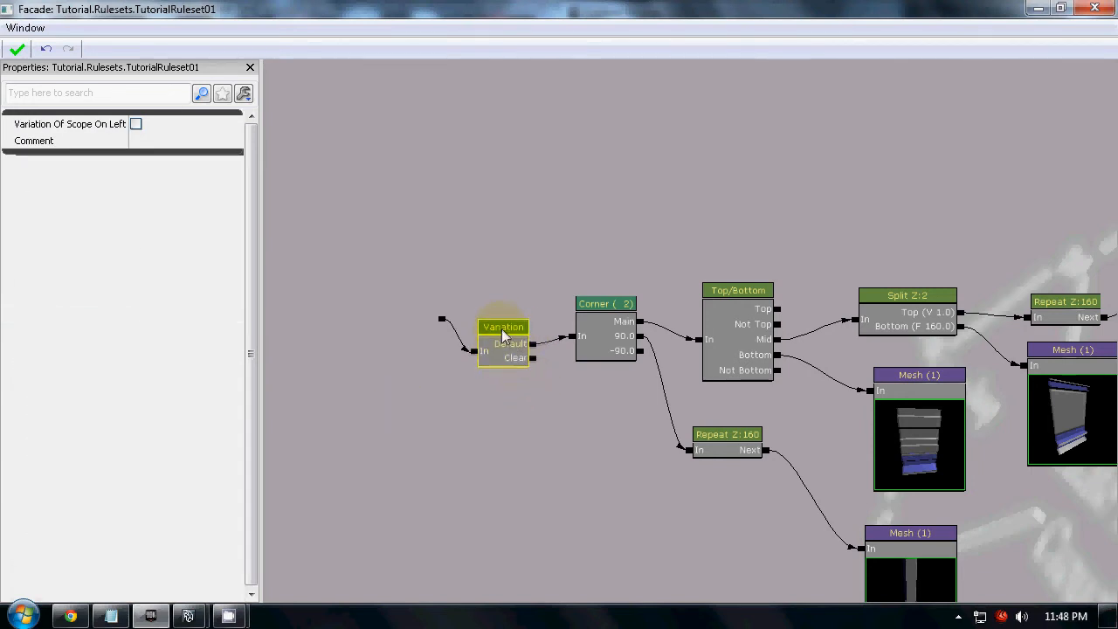
left_click(540, 366)
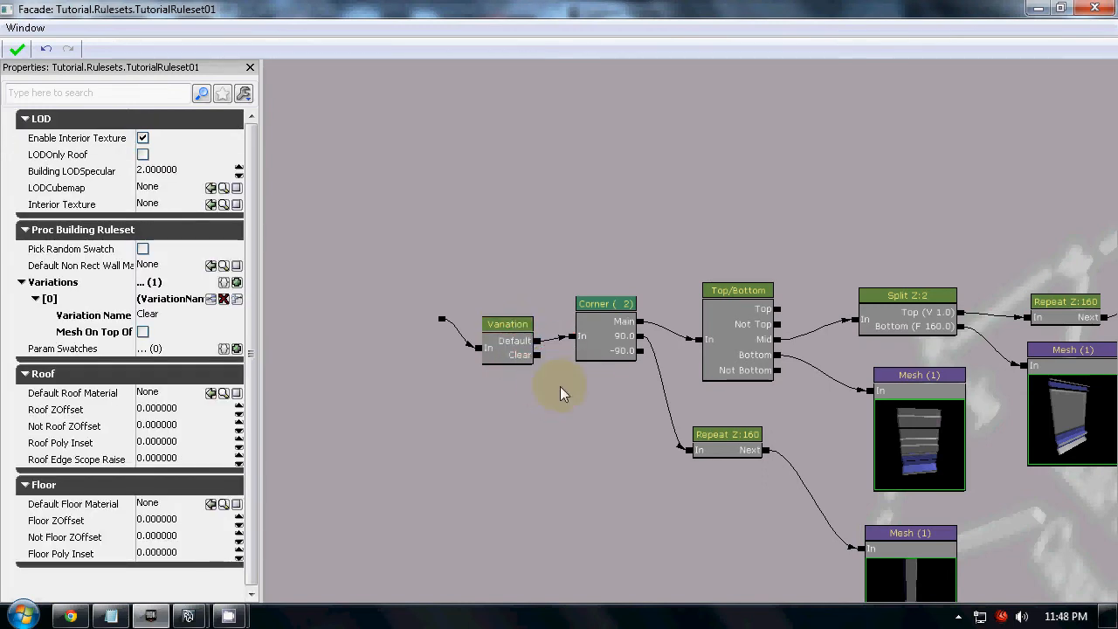
left_click(499, 349)
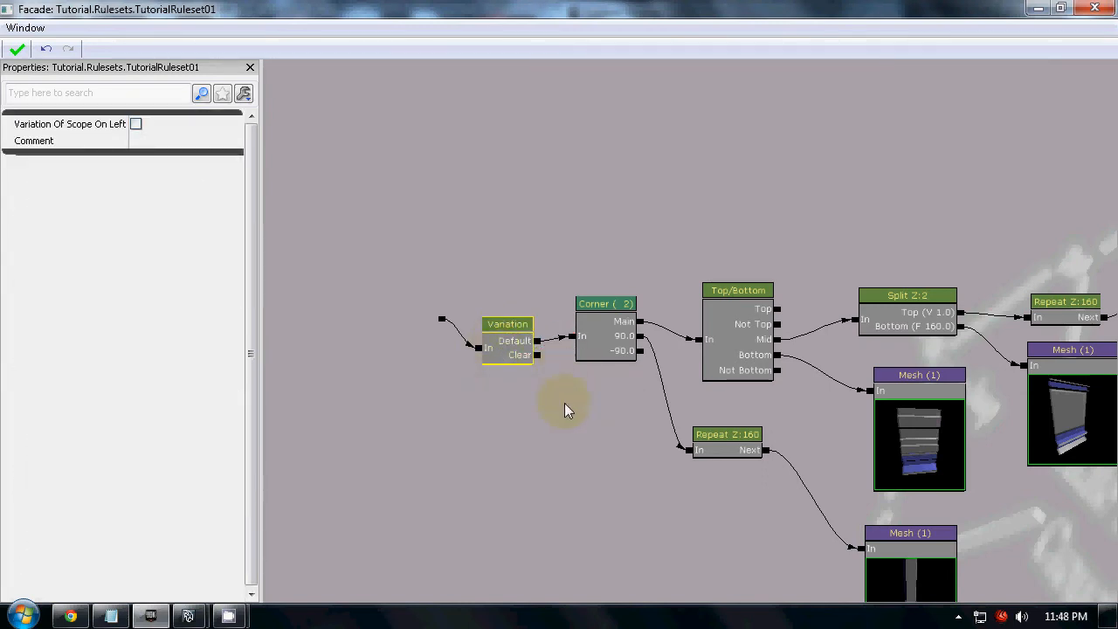
Apply the changed TutorialRuleset01 to the level's building and close the Facade editor
left_click_drag(272, 13, 1116, 118)
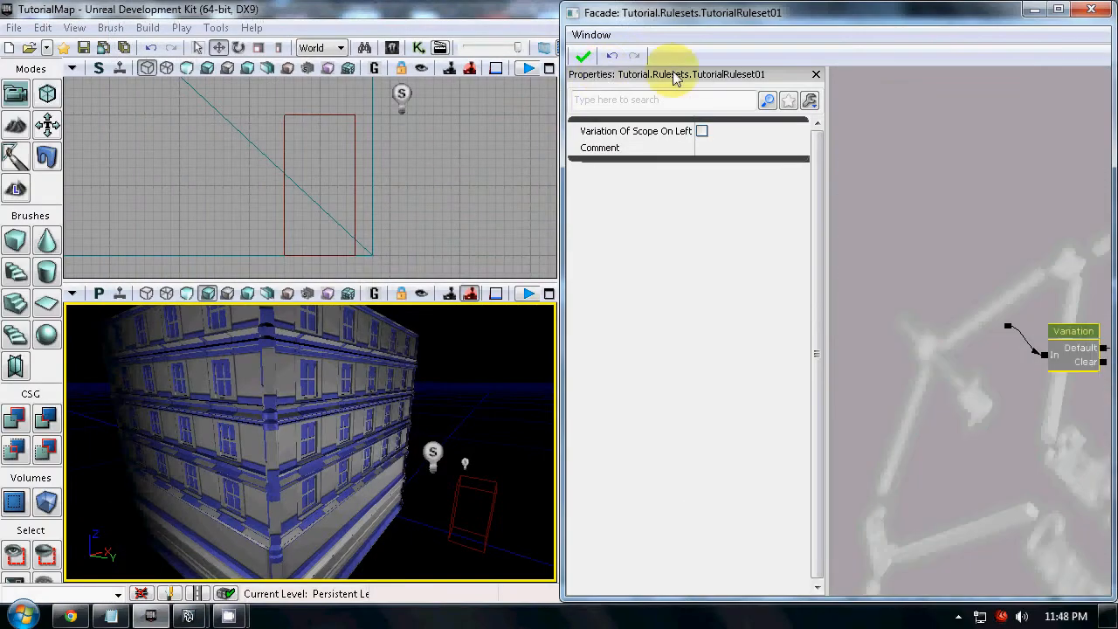
left_click(588, 60)
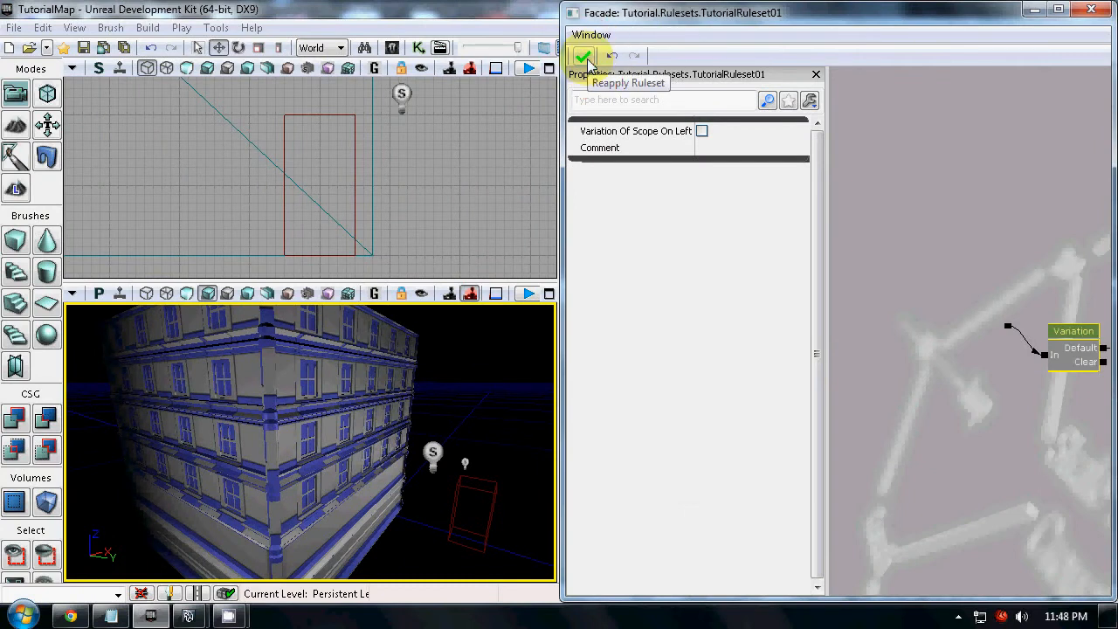
left_click(1090, 16)
Select the procedural building, switch to geometry mode and move the Geometry Tools window clear of the viewports
left_click(315, 414)
mouse_move(377, 506)
right_mouse_down()
mouse_move(384, 518)
mouse_move(313, 552)
mouse_move(367, 489)
right_mouse_up()
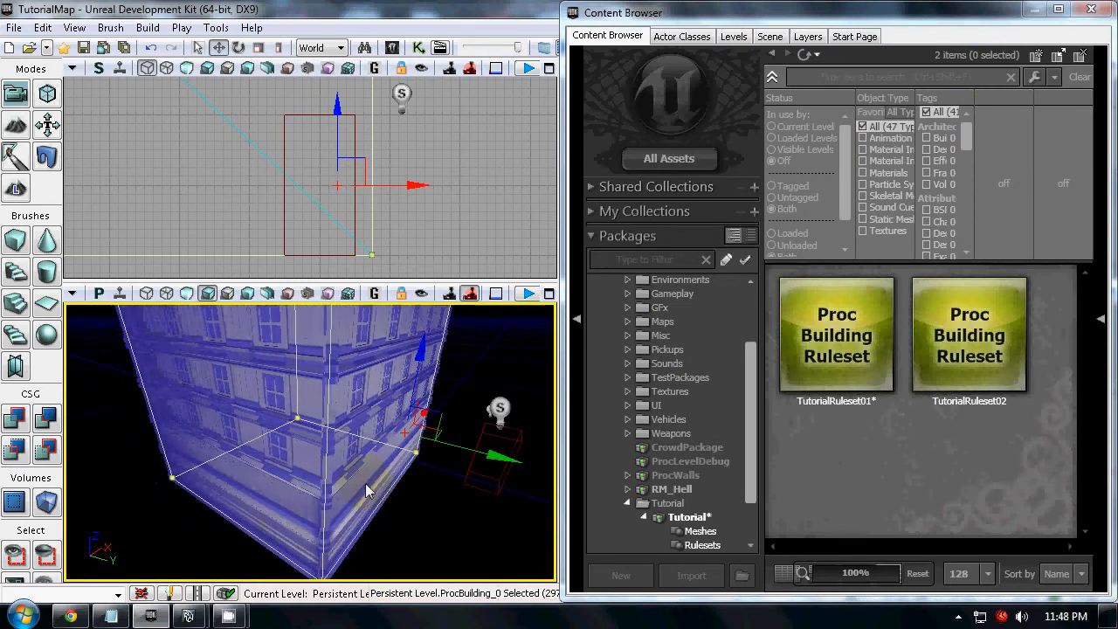
left_click(51, 99)
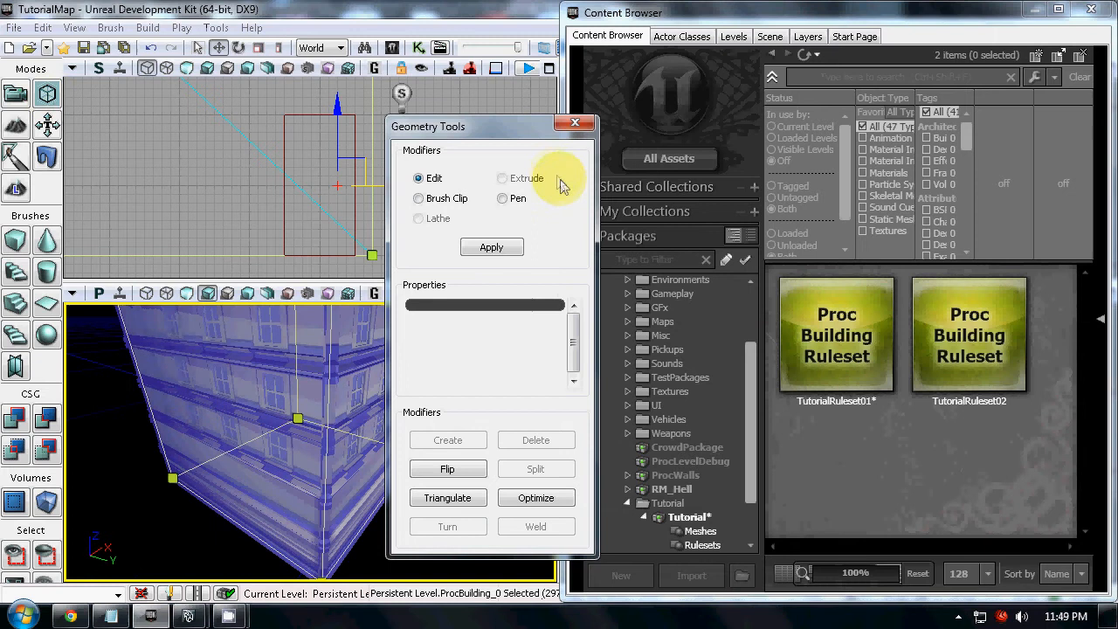
left_click_drag(507, 128, 870, 149)
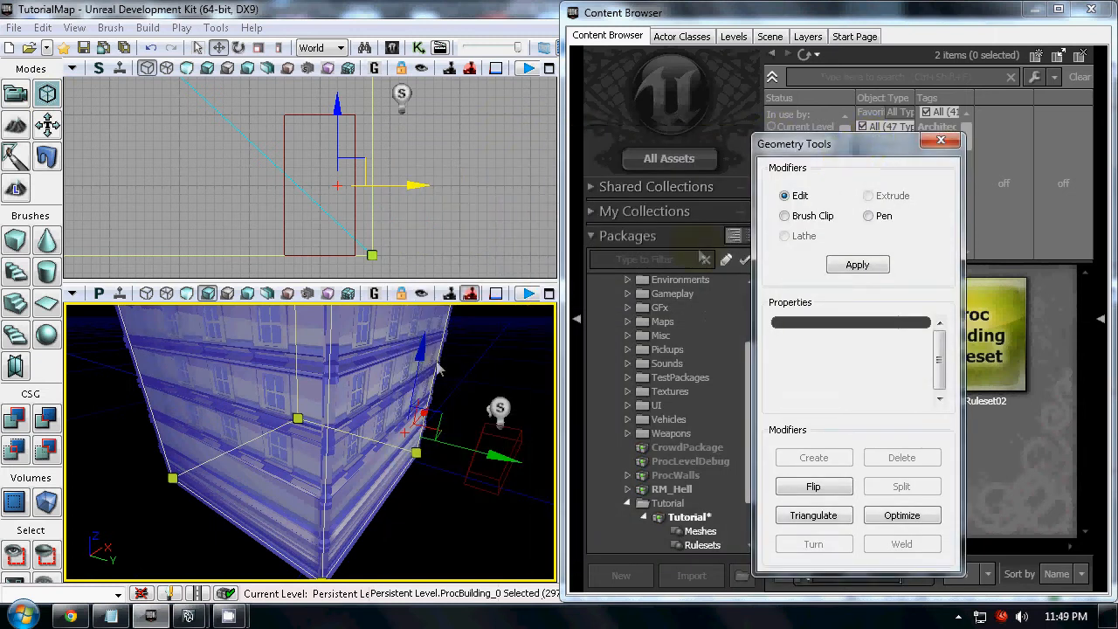
Assign the Clear variation to the building's wide wall face beside the front corner
left_click(249, 387)
right_click(252, 390)
mouse_move(284, 423)
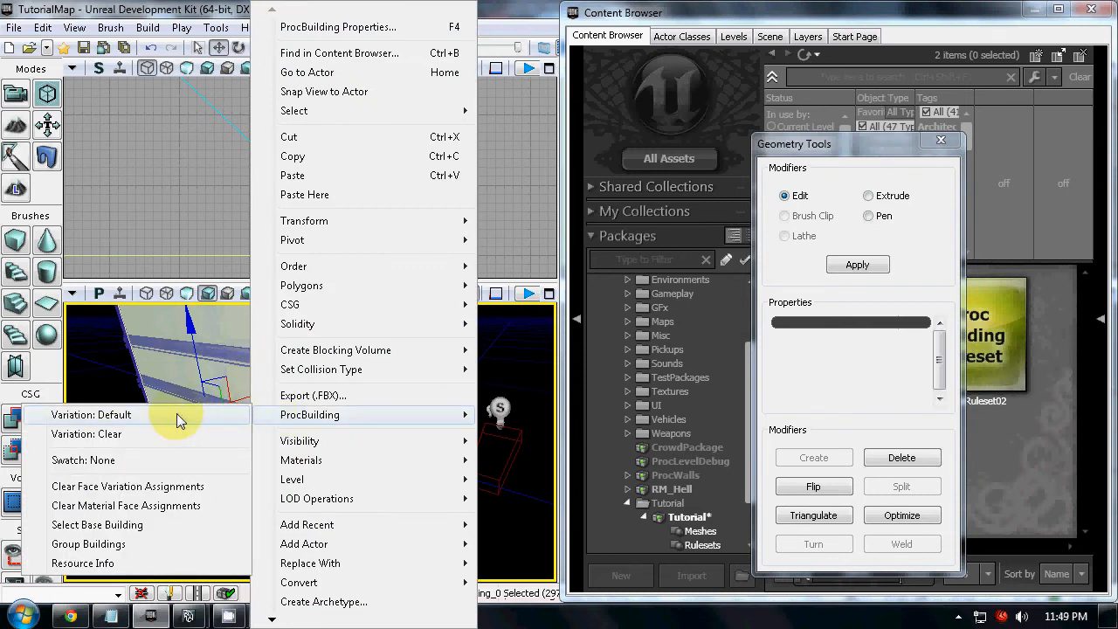
left_click(103, 434)
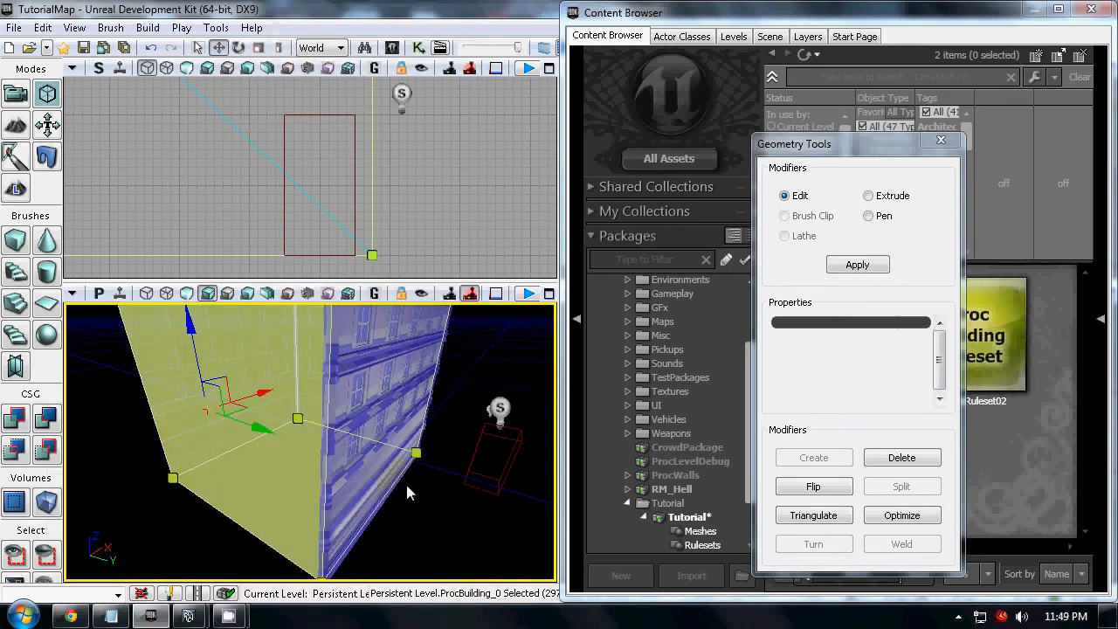
Examine the wall with the Clear variation from several angles in the perspective view, and leave geometry mode
left_click_drag(405, 481, 430, 512)
left_click_drag(349, 448, 536, 317)
right_click_drag(537, 317, 483, 495)
left_click_drag(483, 495, 509, 589)
right_click_drag(509, 589, 531, 583)
right_click_drag(412, 403, 436, 312)
left_click(938, 140)
Reopen TutorialRuleset01 in an enlarged Facade editor and select its Variation node
left_click(958, 400)
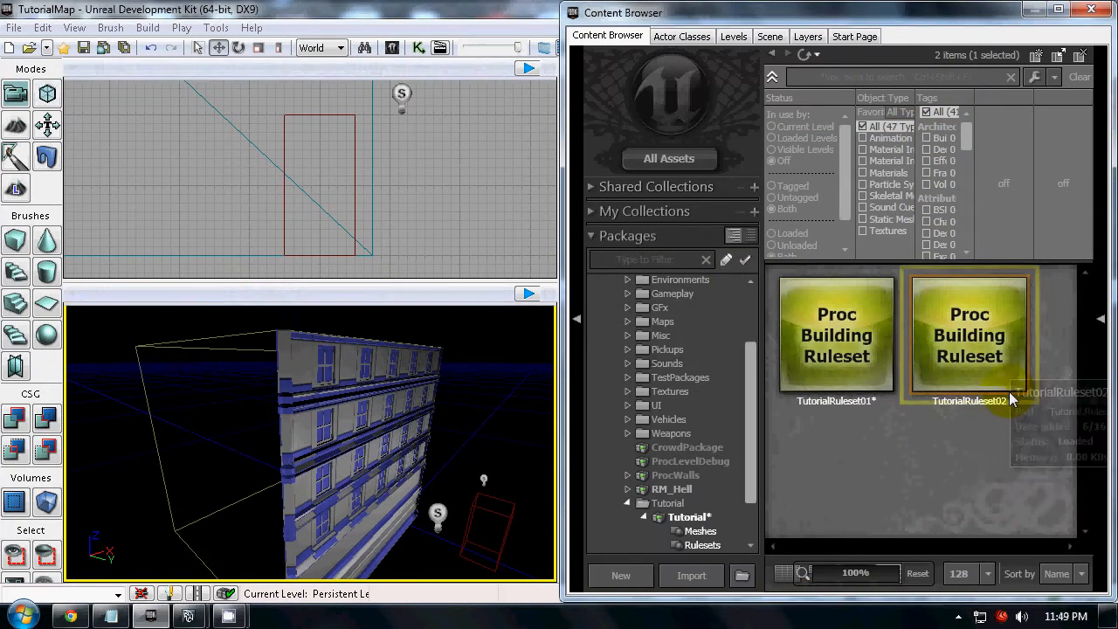
double_click(861, 363)
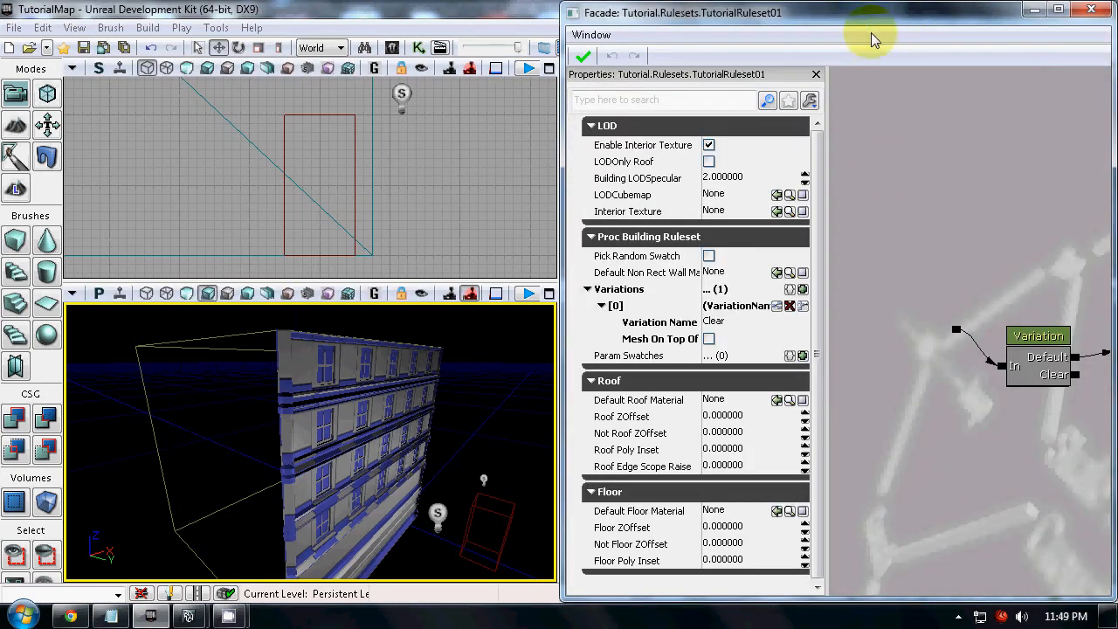
double_click(863, 19)
left_click_drag(523, 377, 527, 334)
scroll(416, 341, "down", 3)
left_click(433, 295)
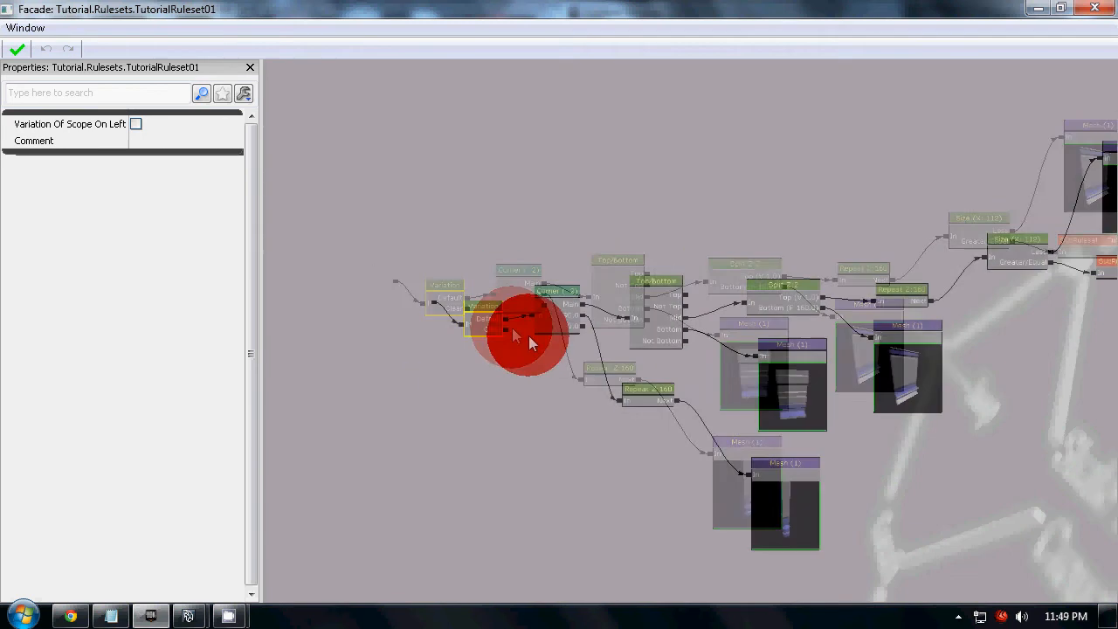
Review the Variation node's Default and Clear outputs and the rest of the graph, and reapply the ruleset
scroll(512, 320, "up", 4)
left_click(499, 340)
left_click(486, 295)
left_click_drag(472, 320, 465, 312)
left_click_drag(606, 449, 457, 362)
scroll(528, 360, "down", 2)
scroll(503, 335, "down", 1)
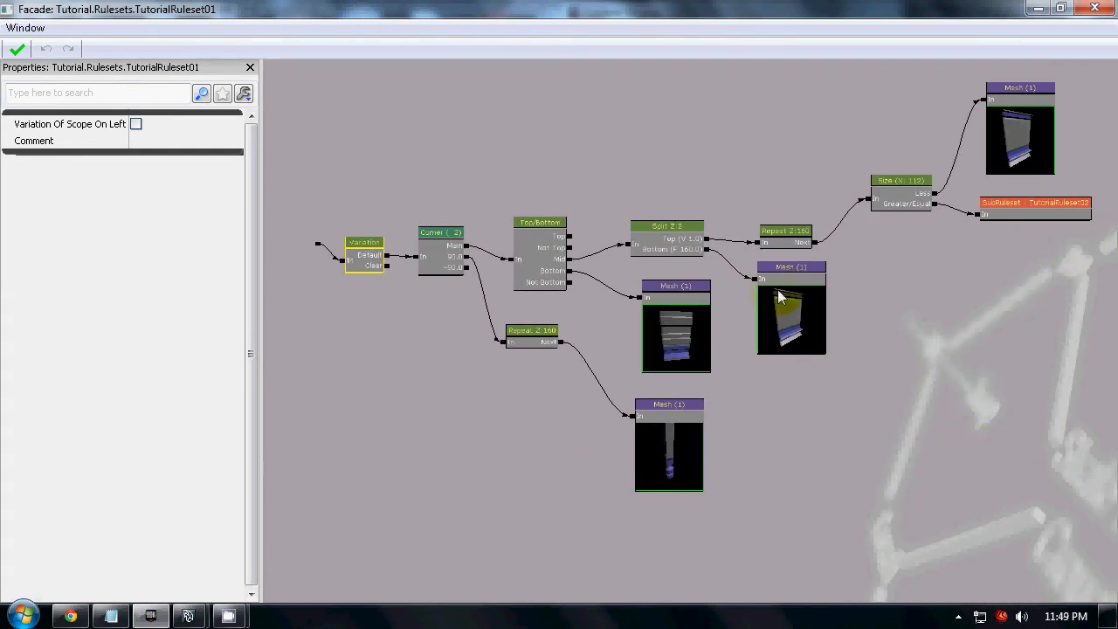
left_click_drag(392, 330, 466, 326)
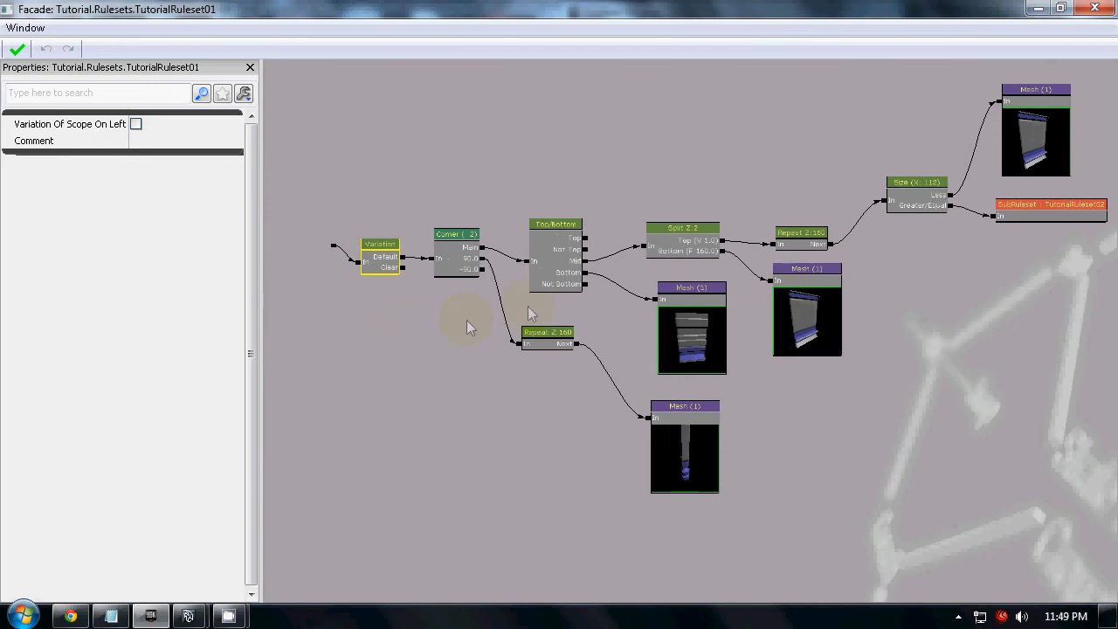
left_click(17, 51)
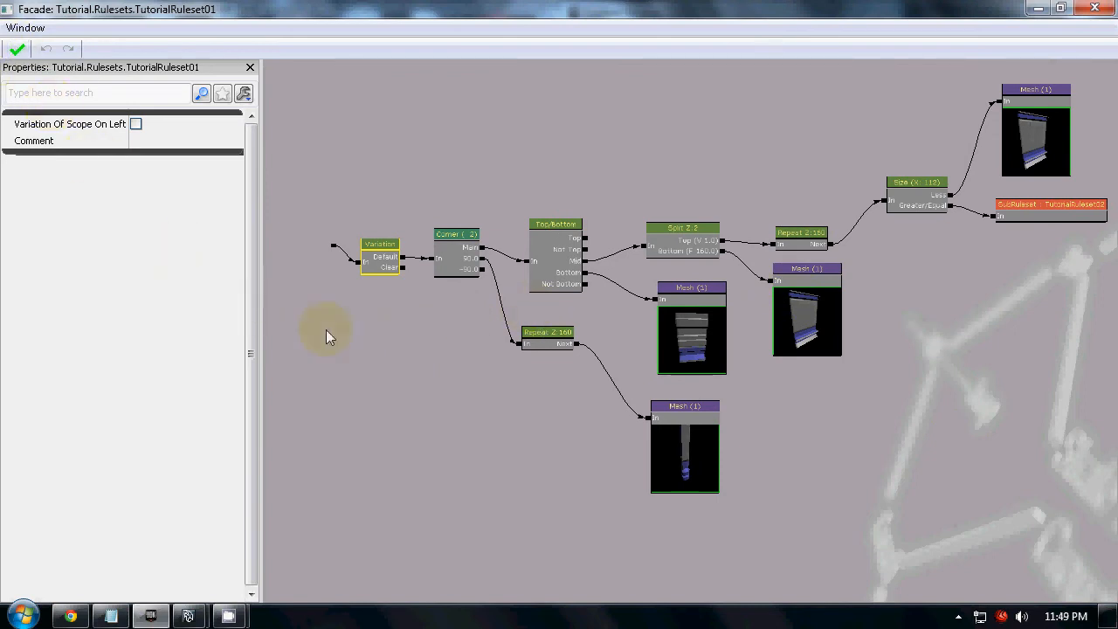
Add a WindowWall node below the Variation node in TutorialRuleset01
scroll(474, 339, "up", 2)
right_click(438, 311)
left_click(534, 590)
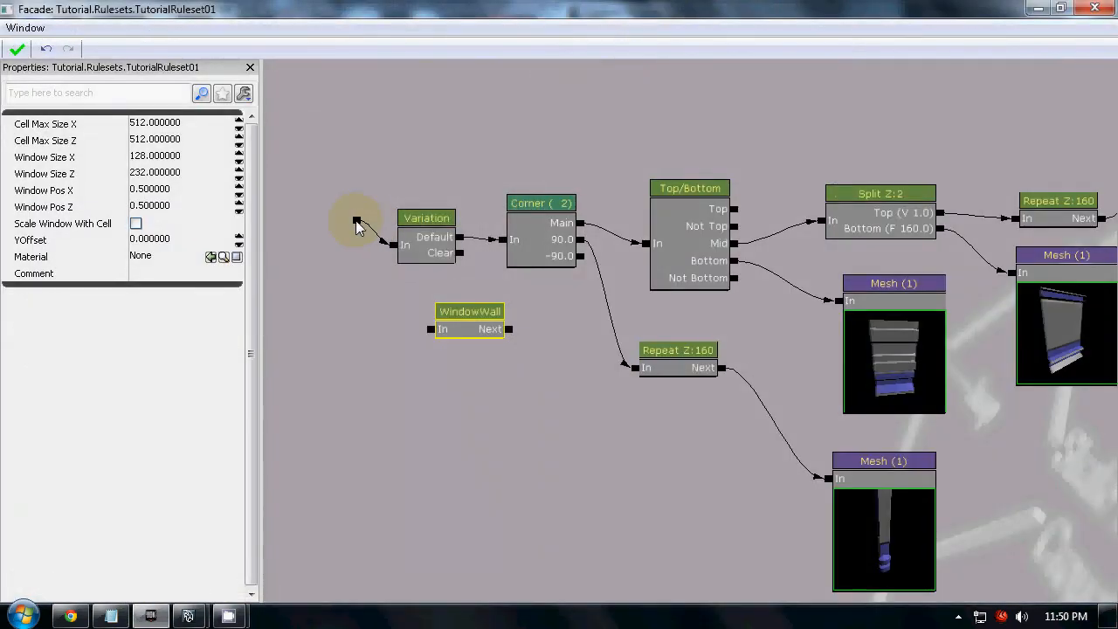
Connect the ruleset's start point to the WindowWall node, reapply the ruleset, and inspect the resulting wall and the node's properties
left_click_drag(356, 220, 428, 330)
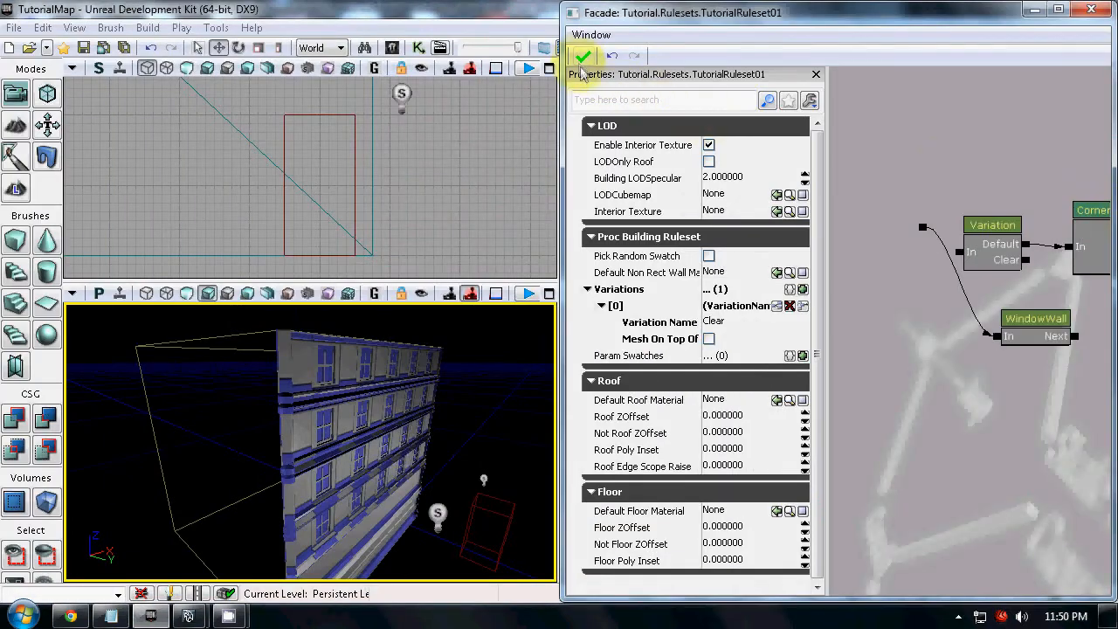
left_click(582, 60)
right_click_drag(472, 411, 194, 526)
left_click_drag(194, 525, 521, 582)
right_click_drag(521, 583, 557, 572)
left_click(1018, 328)
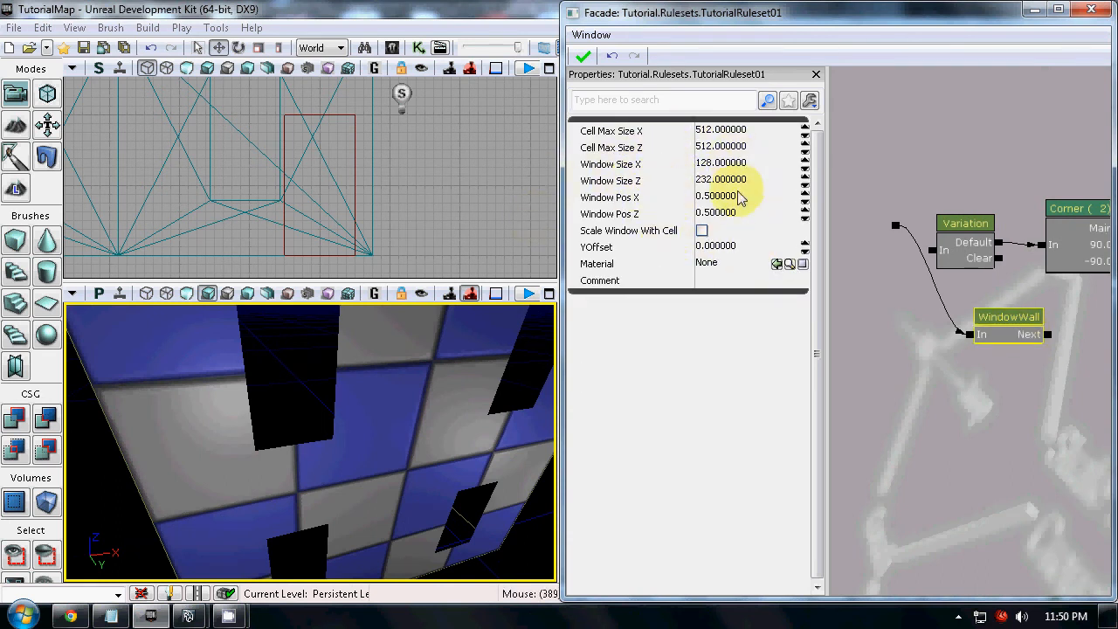
Reconnect the start point to the Variation node's input, delete the WindowWall node, and reapply the ruleset
left_click_drag(895, 225, 941, 253)
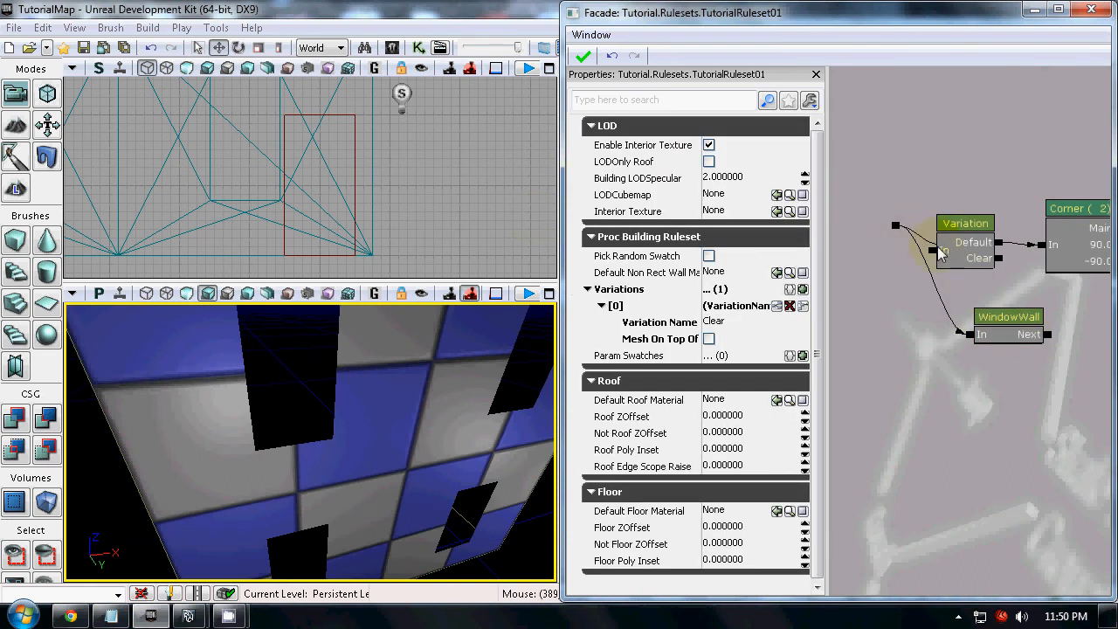
left_click(1046, 325)
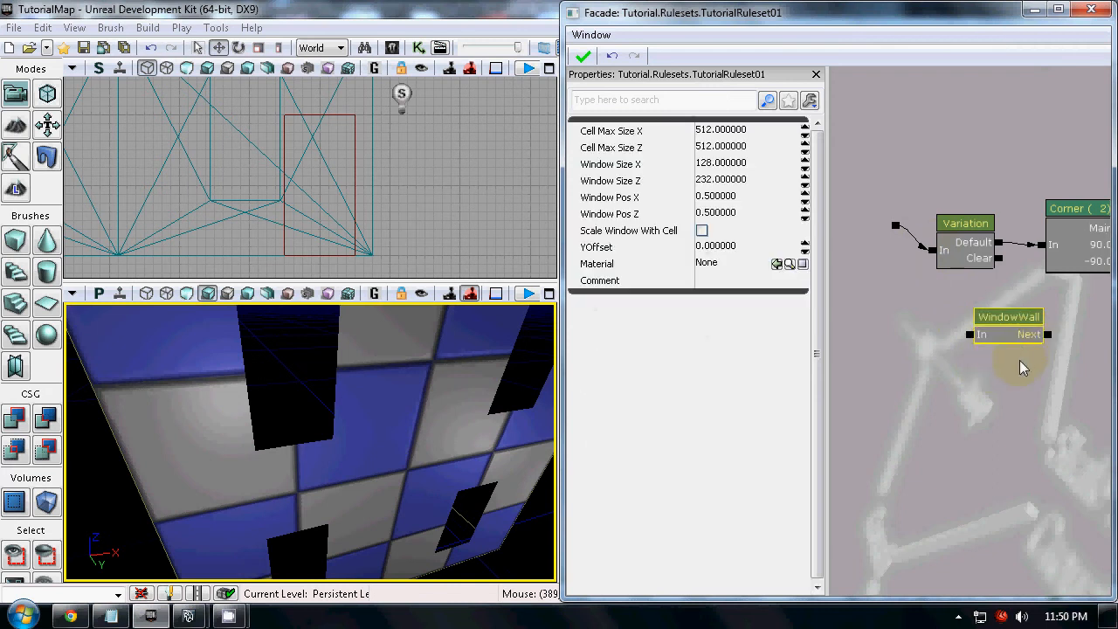
key("Delete")
left_click_drag(943, 389, 812, 262)
left_click(585, 57)
In geometry mode, assign the Default variation to the building's cleared side face and close the geometry tools
left_click_drag(411, 400, 65, 364)
left_click(325, 368)
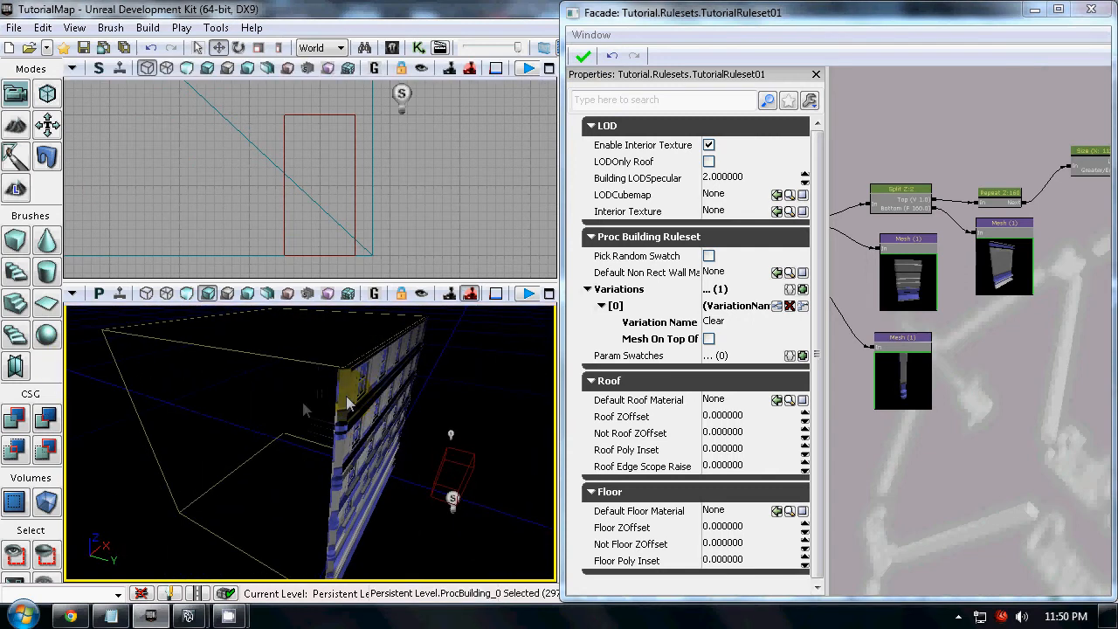
left_click(47, 94)
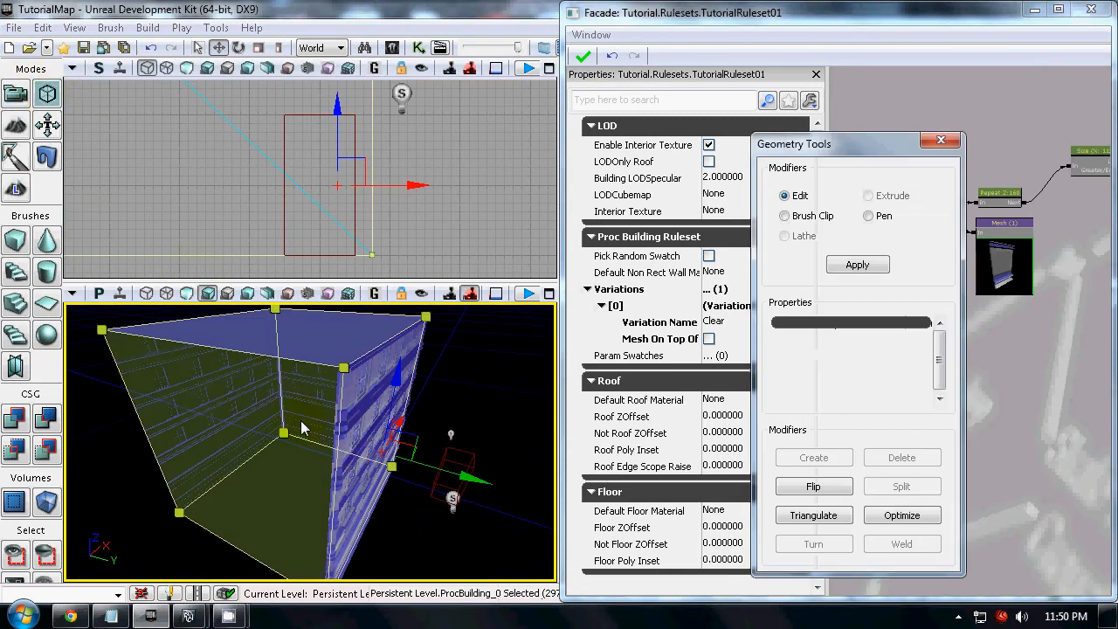
left_click(219, 384)
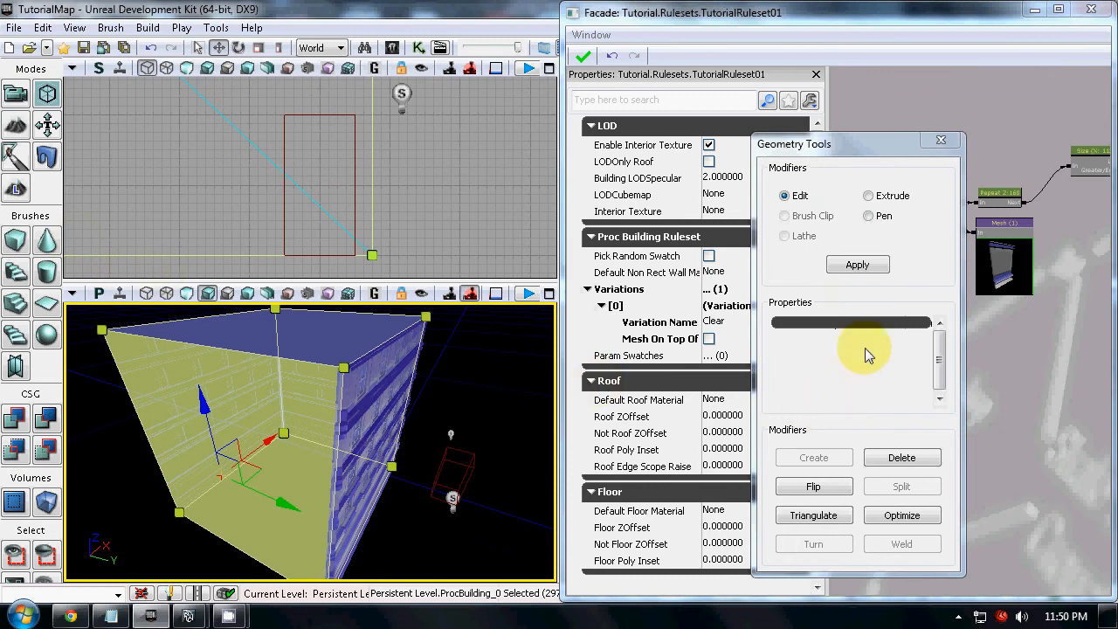
right_click(299, 400)
mouse_move(345, 419)
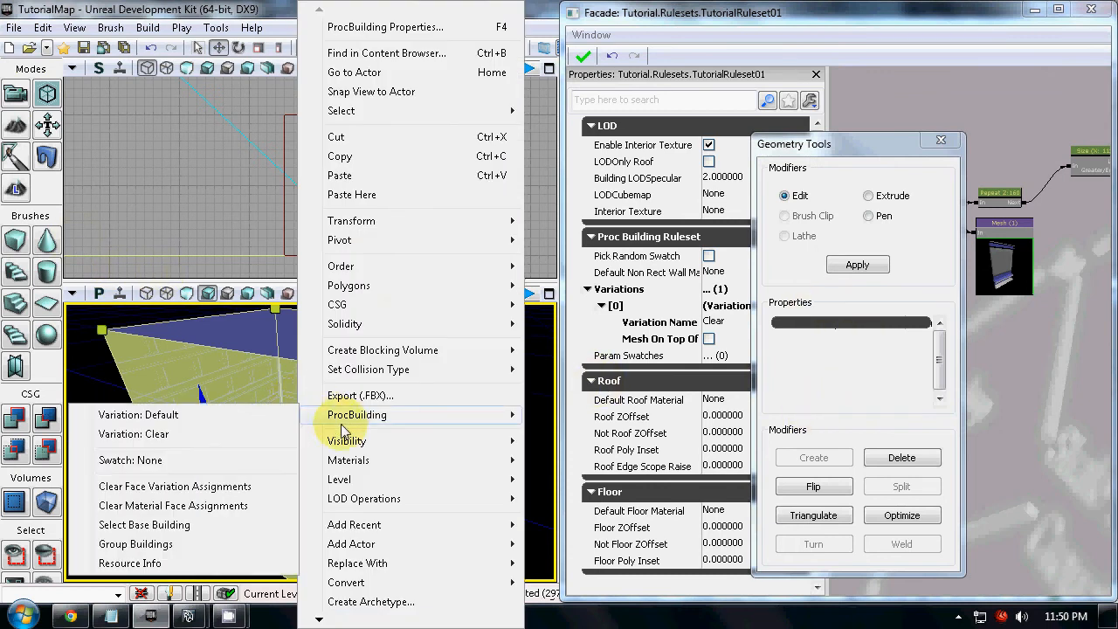
left_click(193, 419)
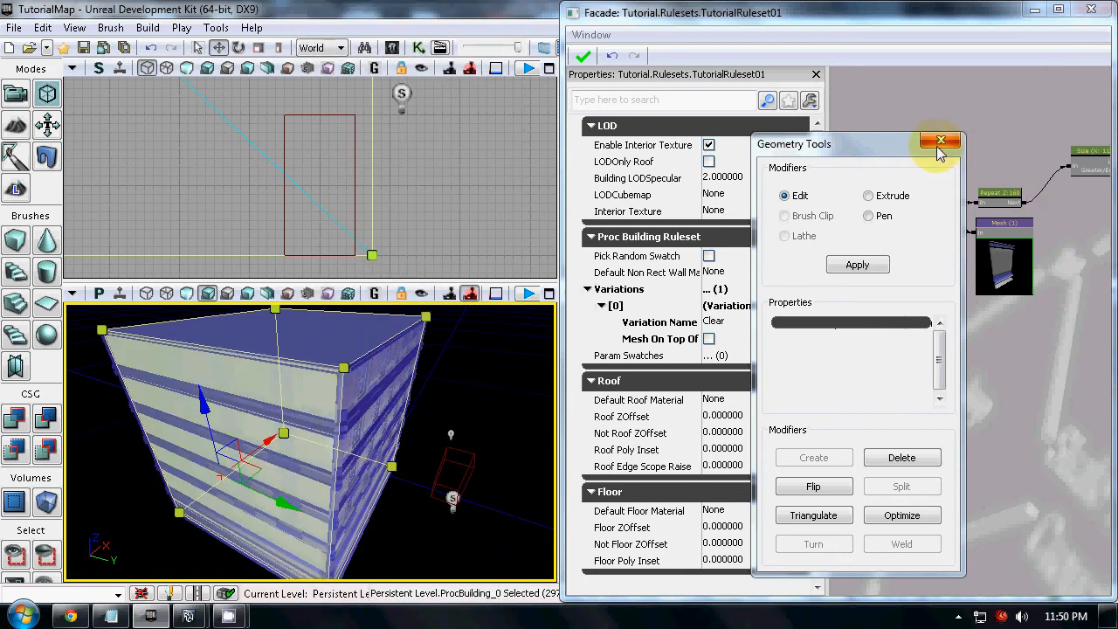
left_click(940, 142)
Close the Facade editor, save the Tutorial package, and close the Content Browser
left_click(1089, 10)
left_click(1000, 464)
key("ctrl+s")
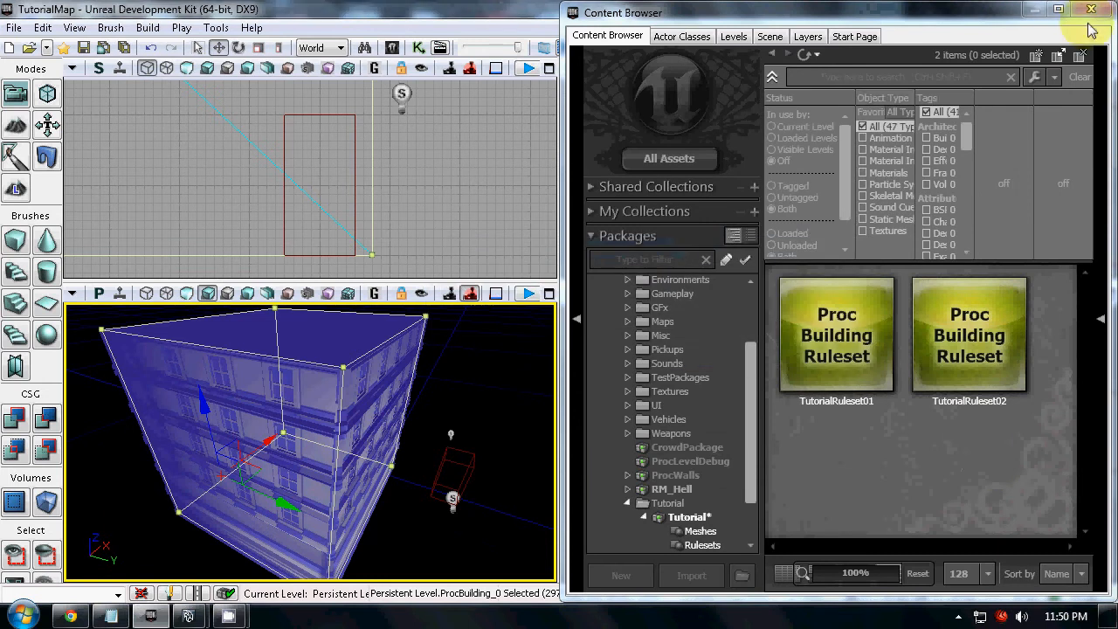
left_click(1089, 11)
Bring both buildings into the perspective view, switch it to unlit shading, and maximize it
left_click_drag(474, 399, 442, 578)
left_click(346, 390)
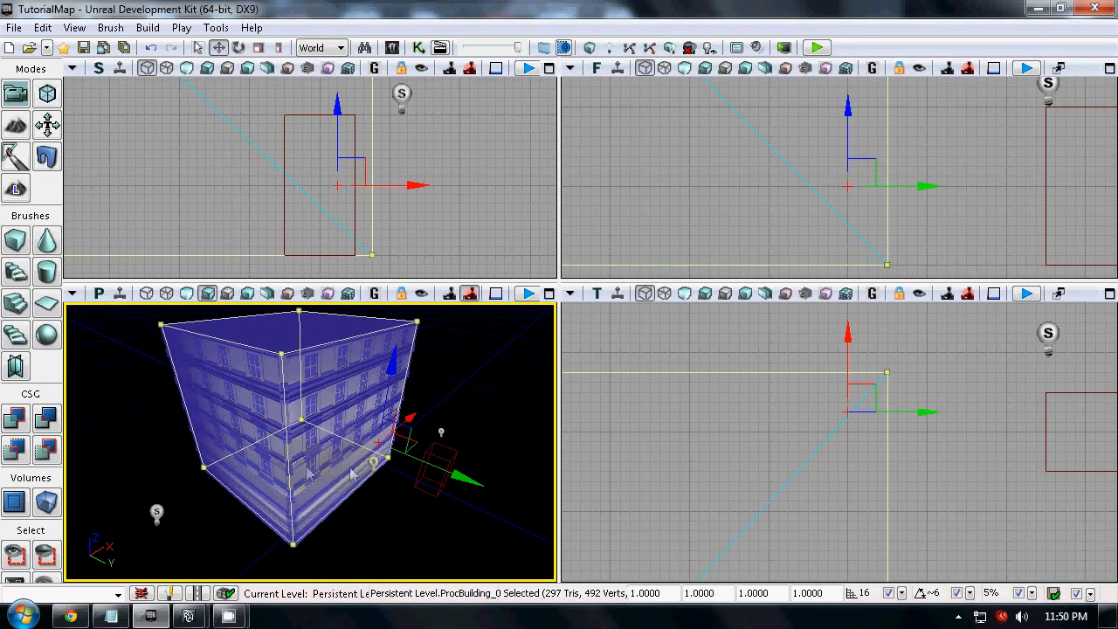
left_click_drag(403, 425, 218, 490, "alt")
left_click_drag(324, 445, 80, 582)
left_click_drag(389, 319, 383, 350)
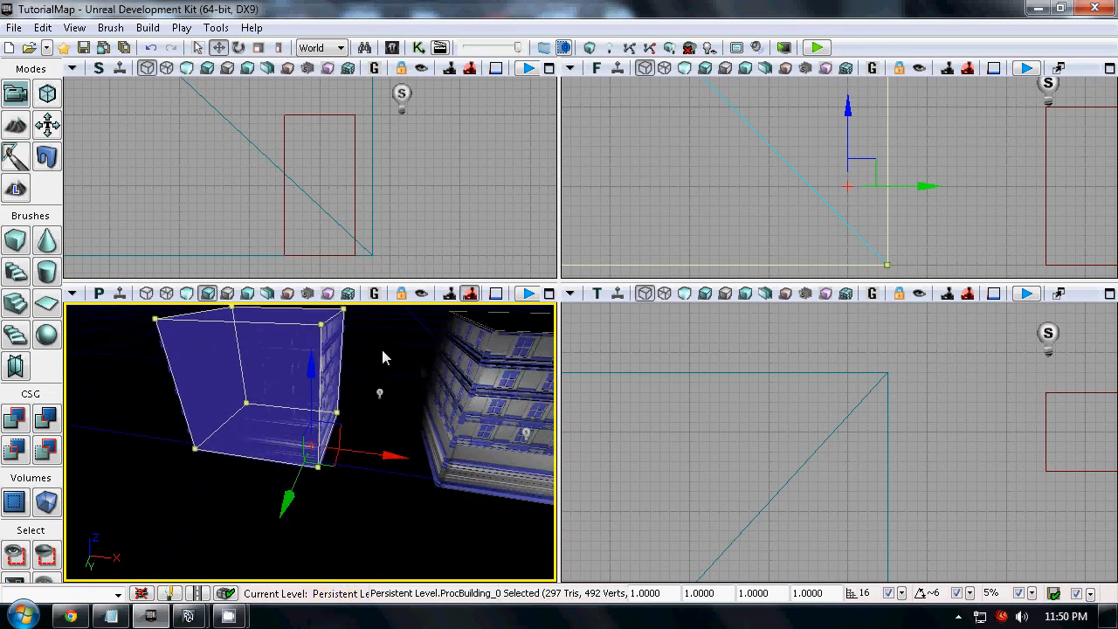
right_click_drag(382, 356, 482, 300)
left_click(187, 292)
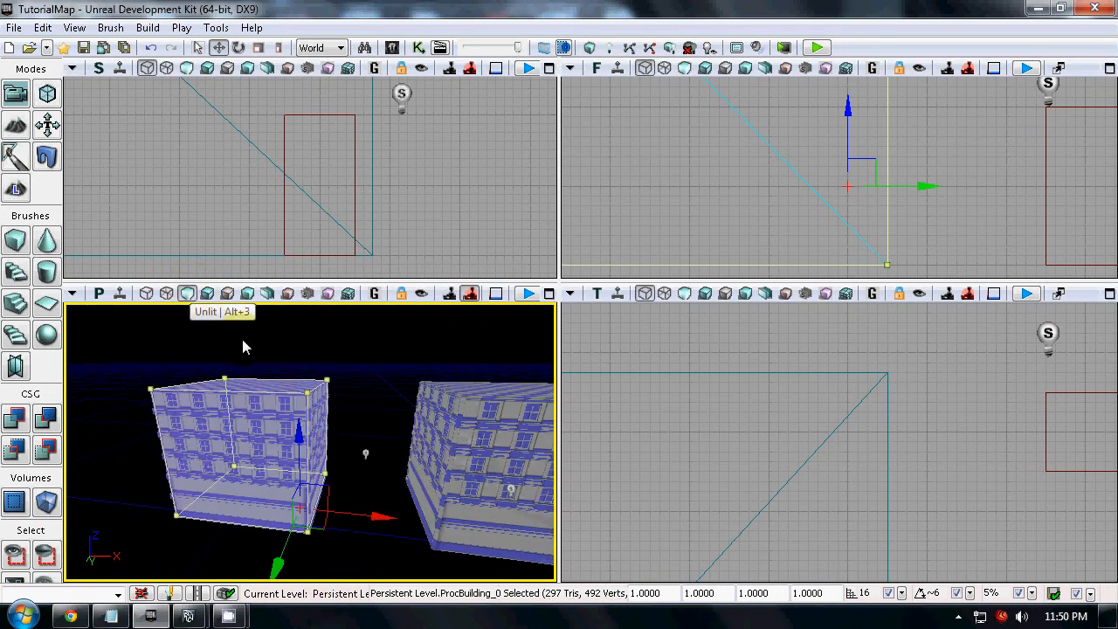
left_click(549, 296)
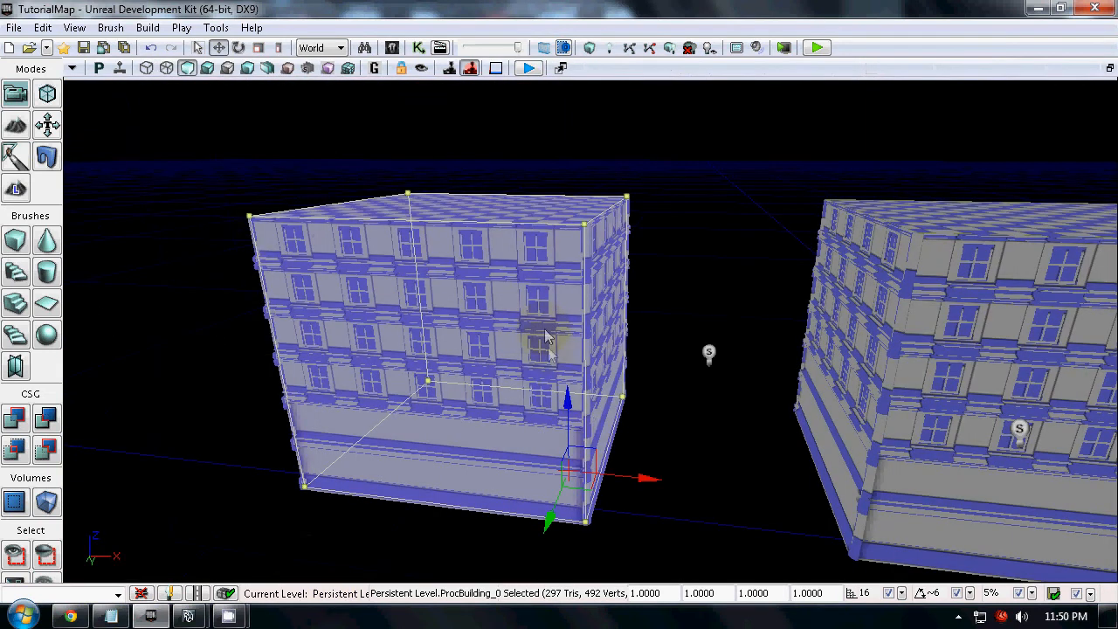
right_click_drag(750, 371, 762, 304)
In geometry mode, select the building's four top vertices, stretch it taller, and lower it to a short height
left_click(54, 95)
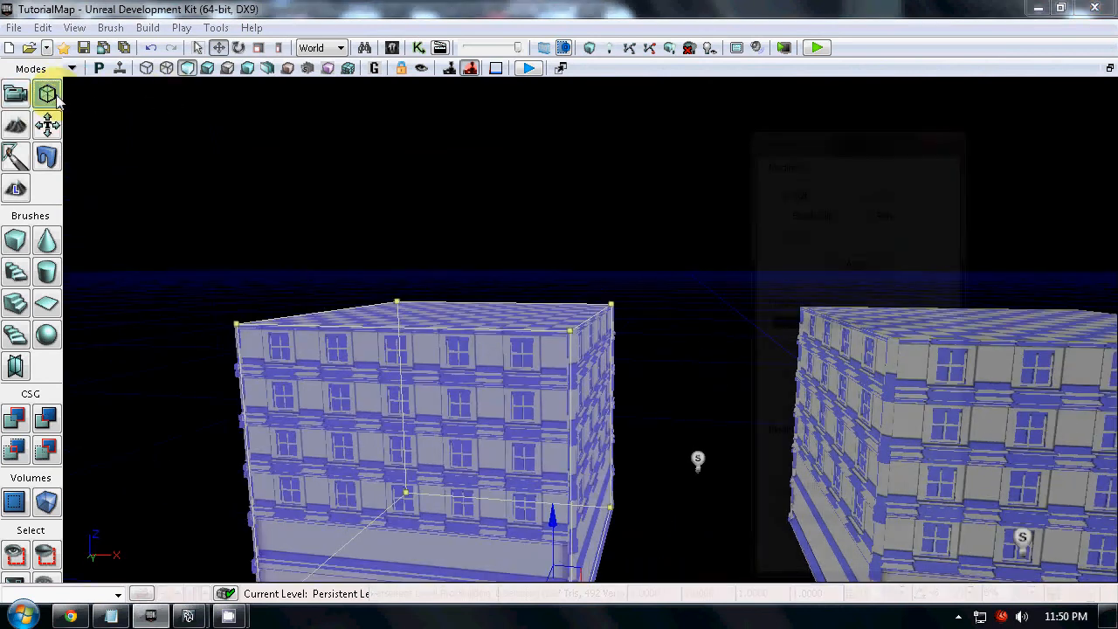
left_click_drag(171, 207, 825, 419, "ctrl+alt")
left_click_drag(610, 224, 607, 124)
right_click_drag(684, 348, 858, 115)
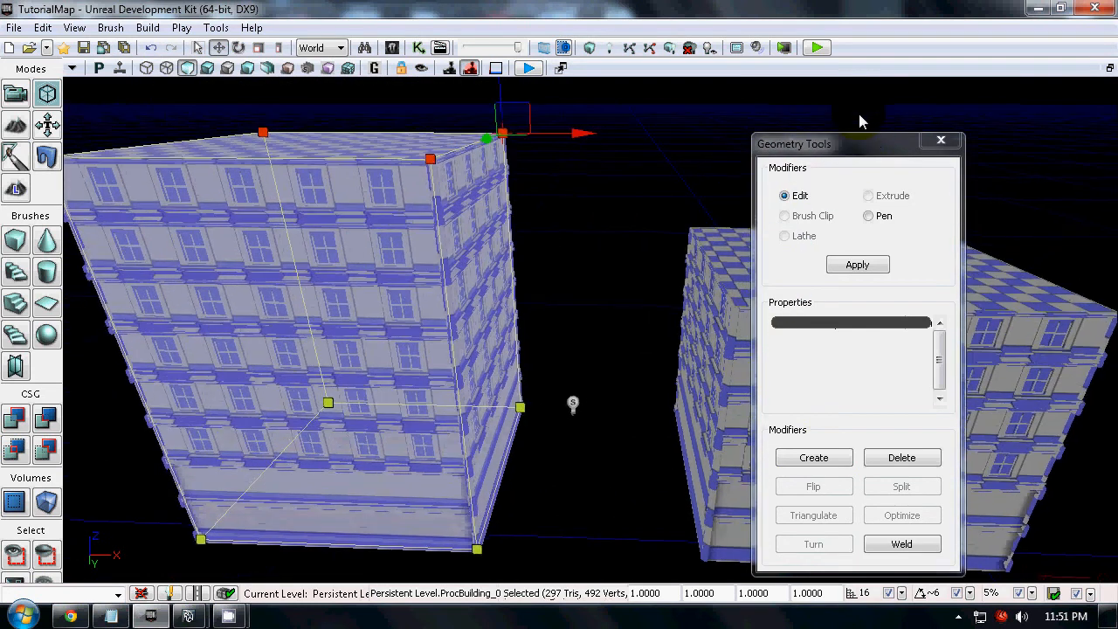
left_click_drag(498, 93, 517, 290)
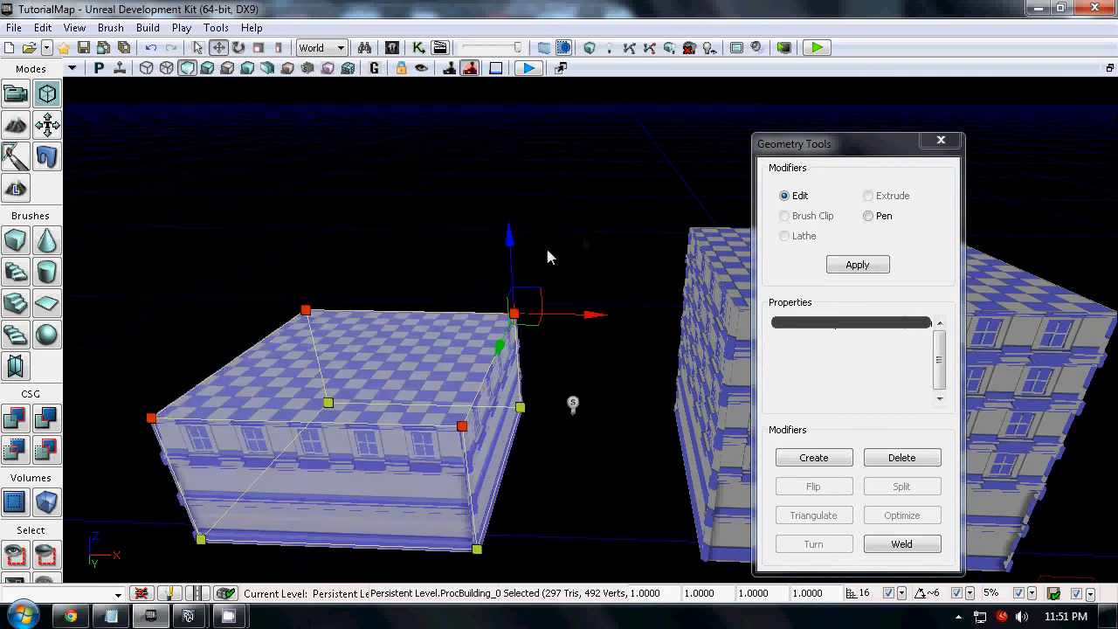
Extrude the shortened building's front wall outward and its original roof face upward to form a stepped building
left_click(645, 206)
left_click(382, 505)
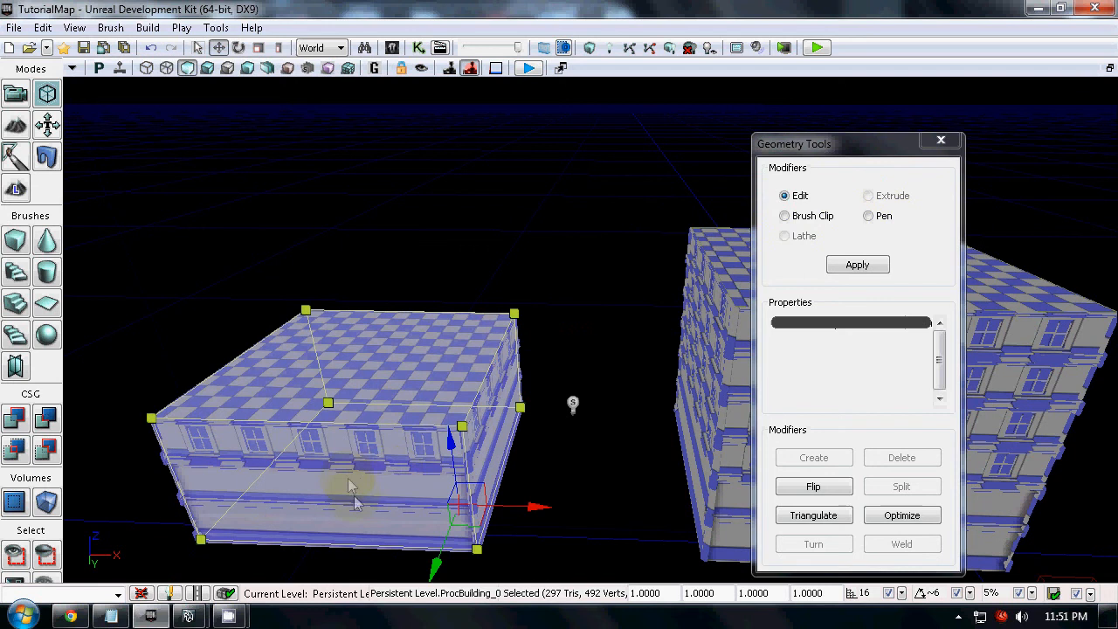
left_click(355, 500)
left_click(868, 196)
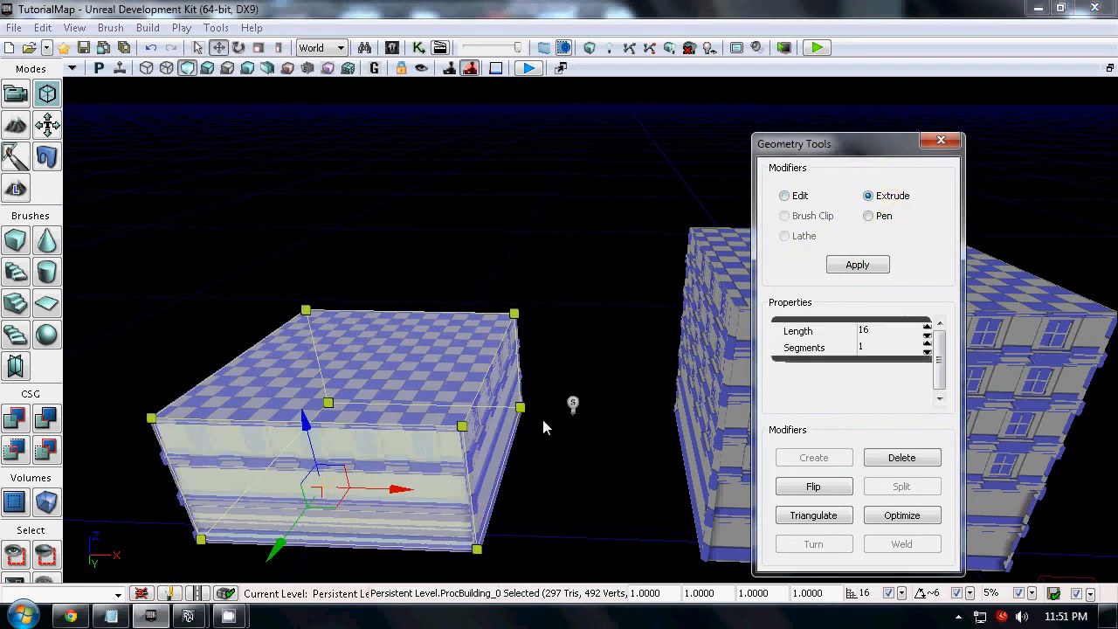
left_click_drag(278, 546, 228, 590)
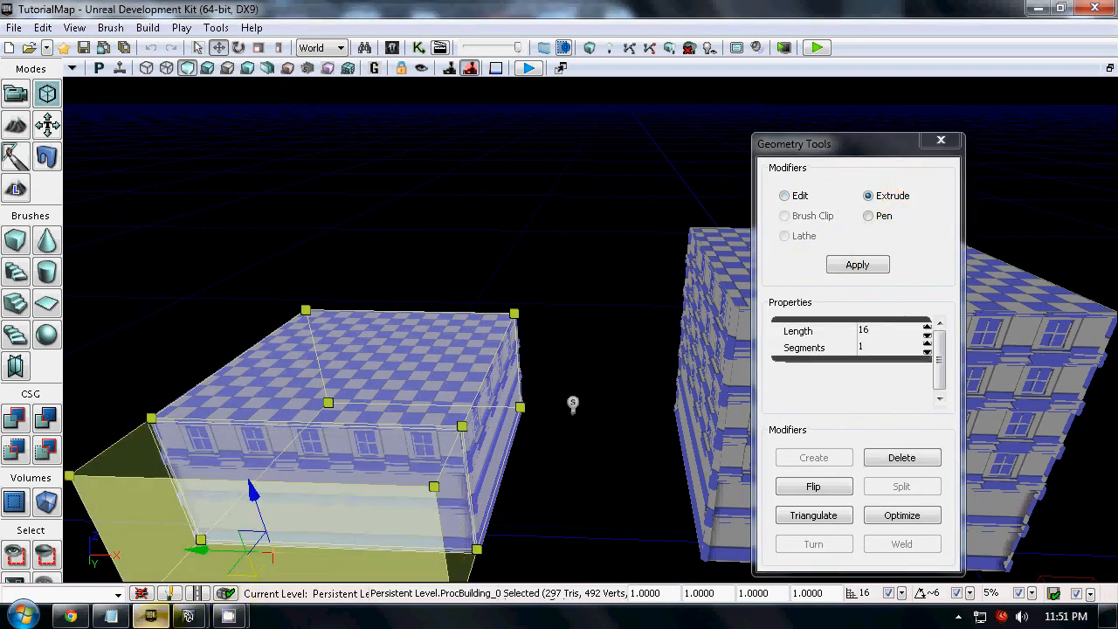
left_click(460, 335)
left_click_drag(352, 243, 465, 390)
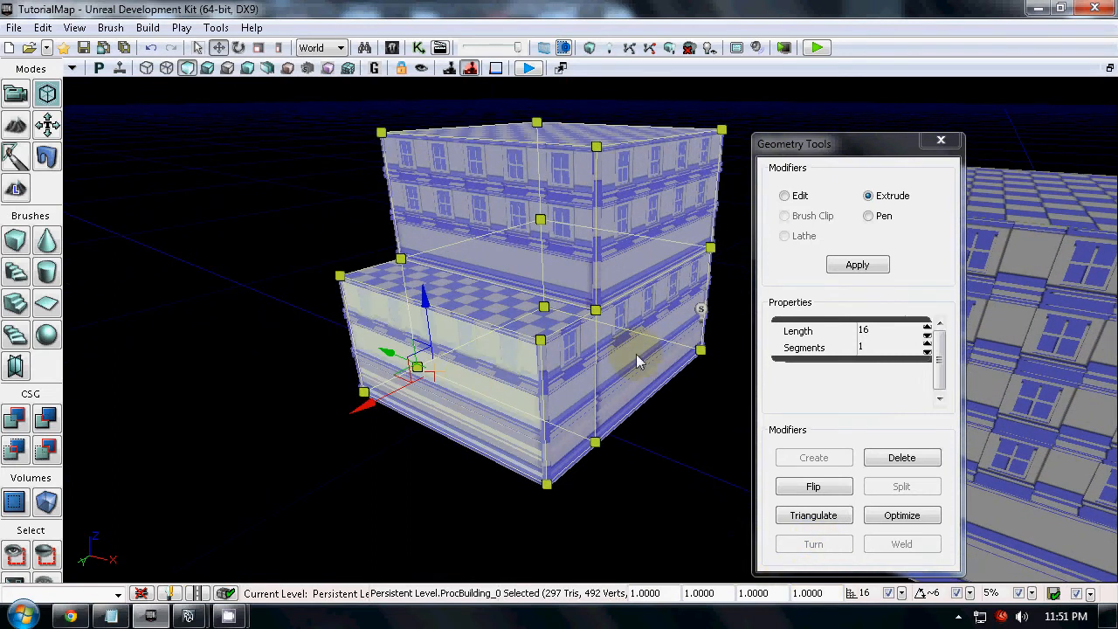
Move the lower block's front face further out, extrude its adjacent side wall outward, and close the geometry tools
left_click(784, 196)
left_click_drag(372, 405, 439, 434)
mouse_move(580, 529)
right_mouse_down()
mouse_move(758, 532)
mouse_move(685, 572)
mouse_move(579, 521)
right_mouse_up()
left_click(539, 423)
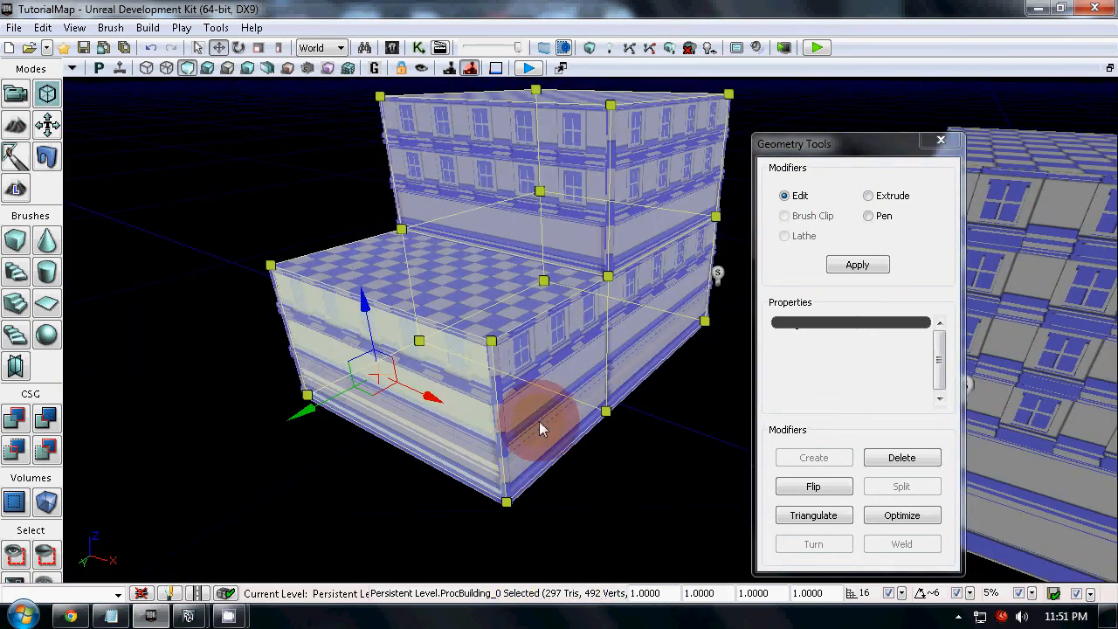
left_click(539, 421)
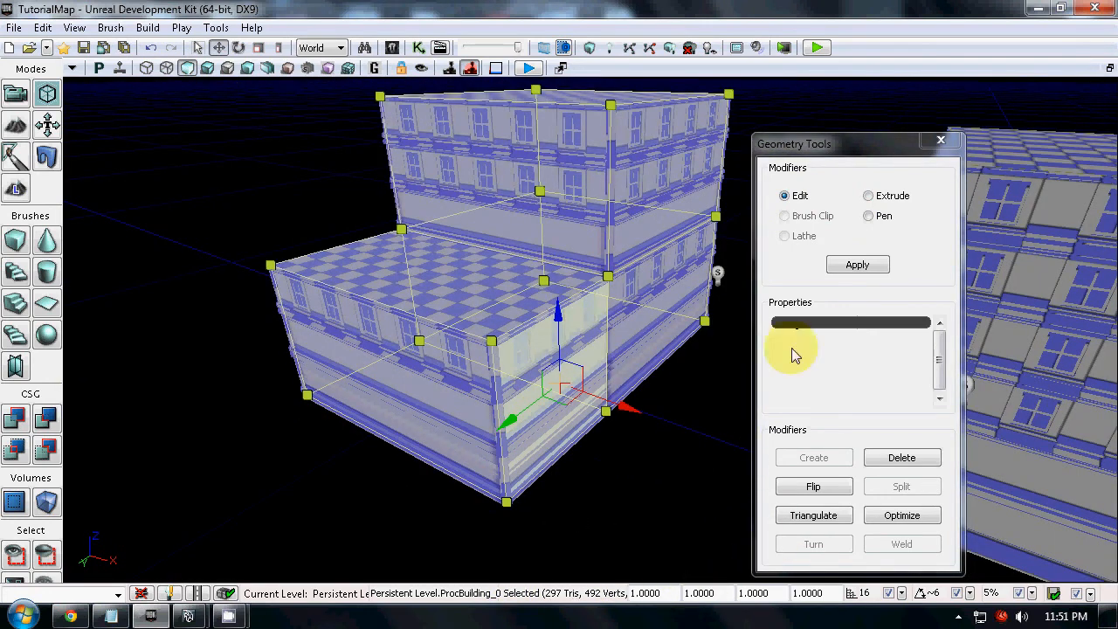
left_click(882, 196)
left_click_drag(630, 407, 786, 461)
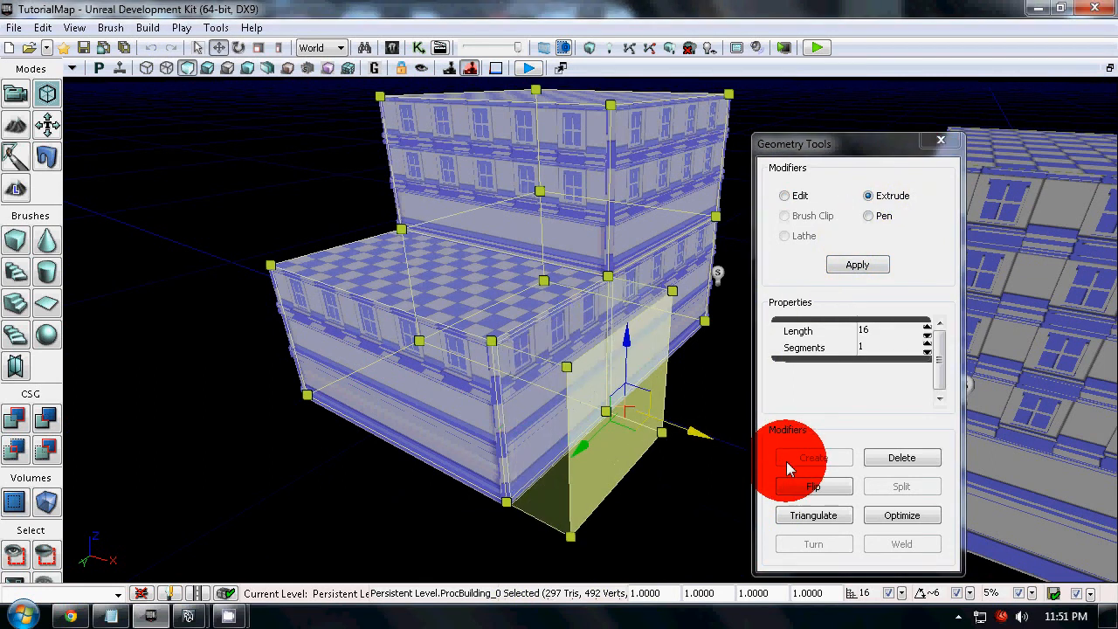
left_click(941, 141)
Deselect the building and examine its extruded wings and the neighbouring building from several angles
left_click(801, 209)
right_click_drag(768, 316, 1117, 88)
left_click_drag(1116, 87, 48, 90)
right_click_drag(48, 89, 480, 290)
left_click_drag(480, 290, 137, 561)
right_click_drag(137, 560, 259, 396)
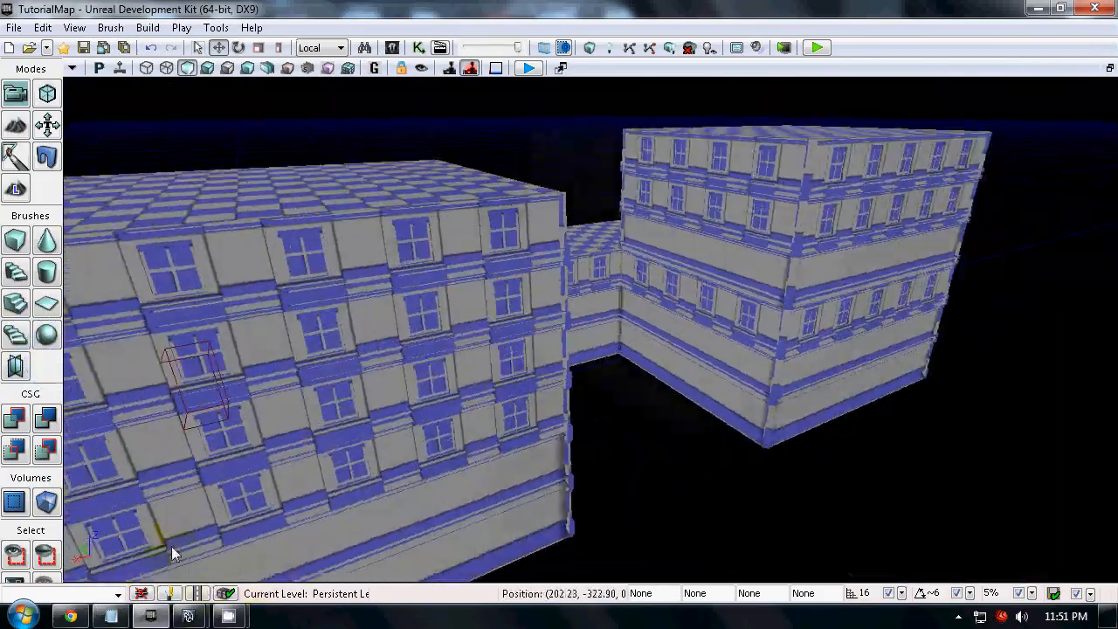